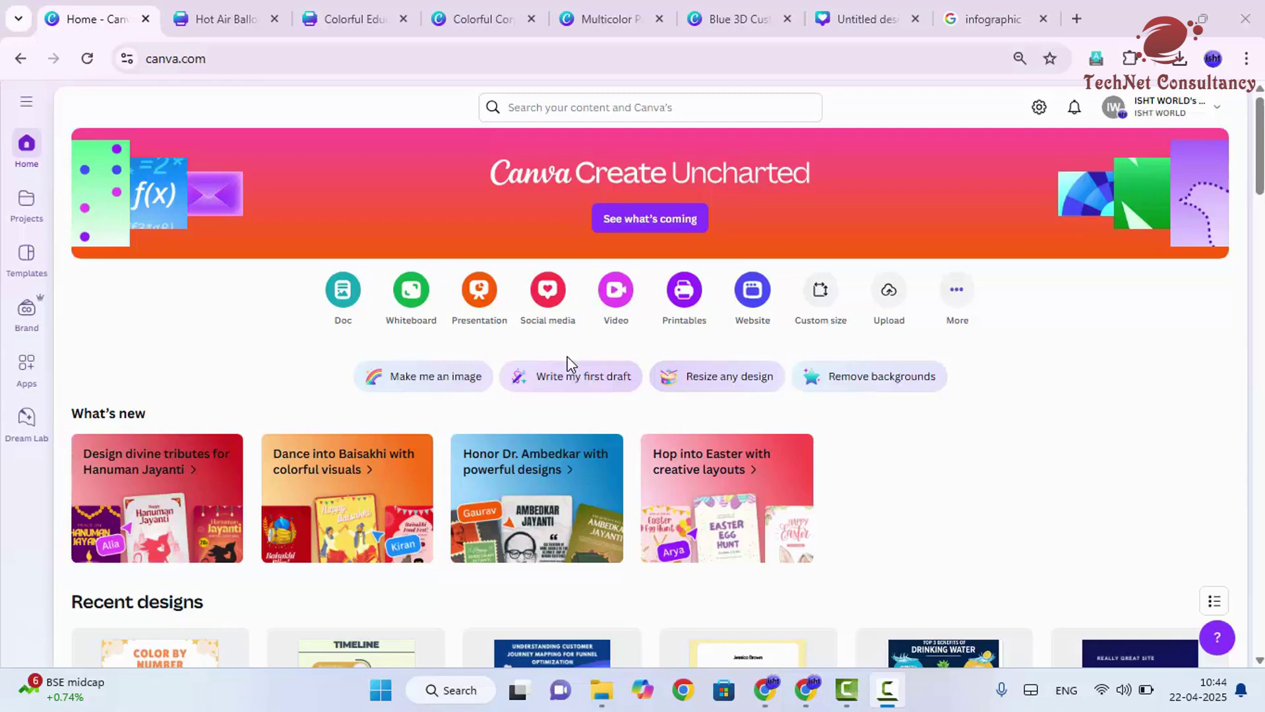
Search the content library for "digital planner"
click(602, 114)
text(digita)
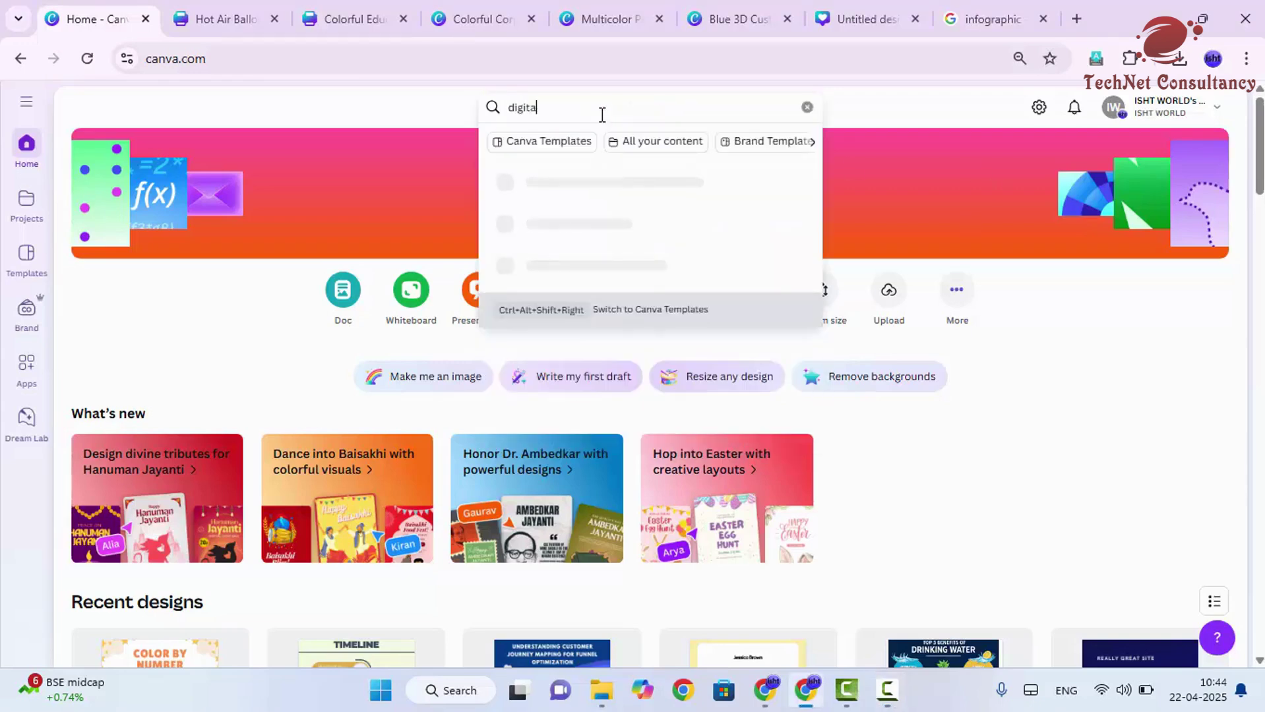
text(l planner)
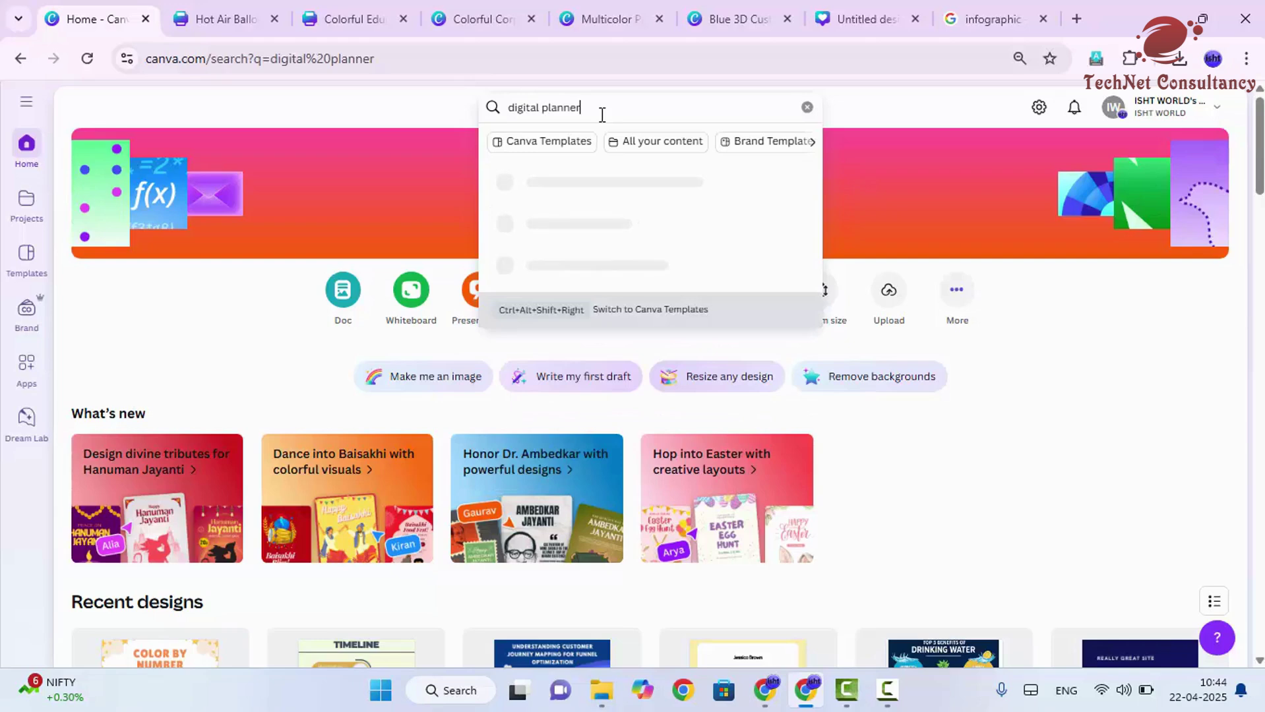
key(Return)
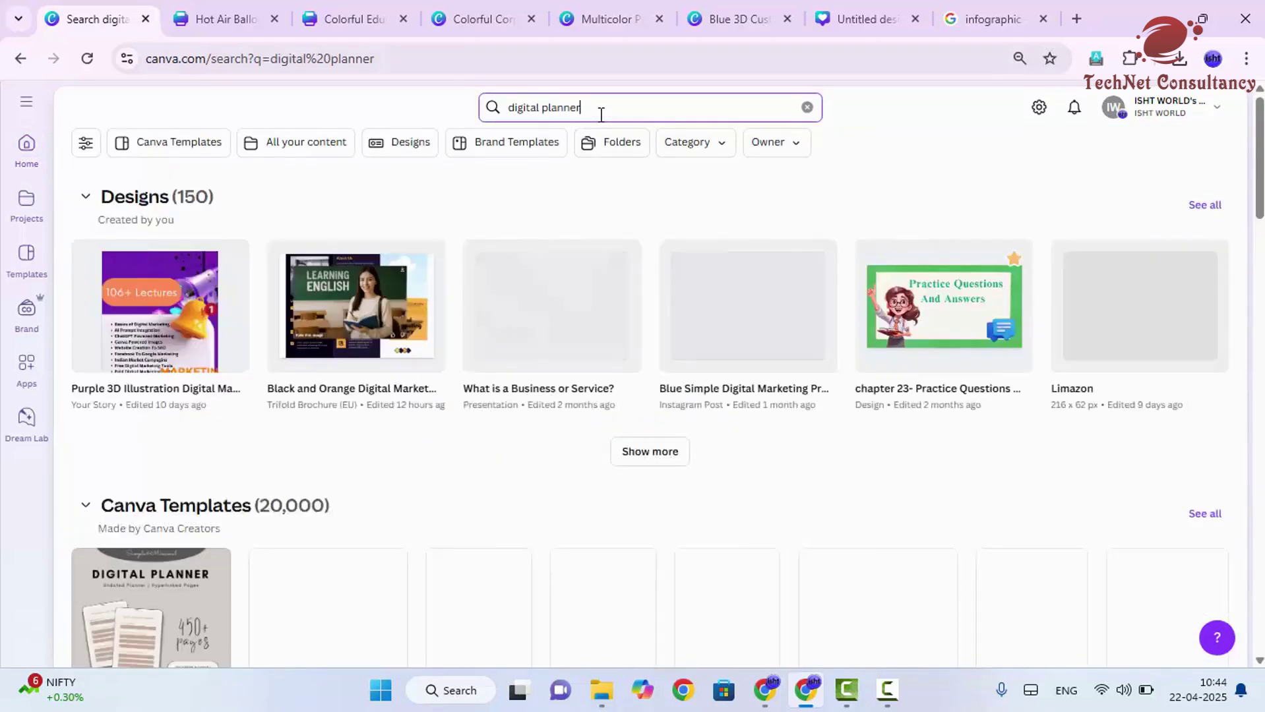
Browse the digital planner templates and preview the Beige Simple and Minimal Digital Planner Promotion Instagram post, then close the preview
scroll(534, 323, down, 5)
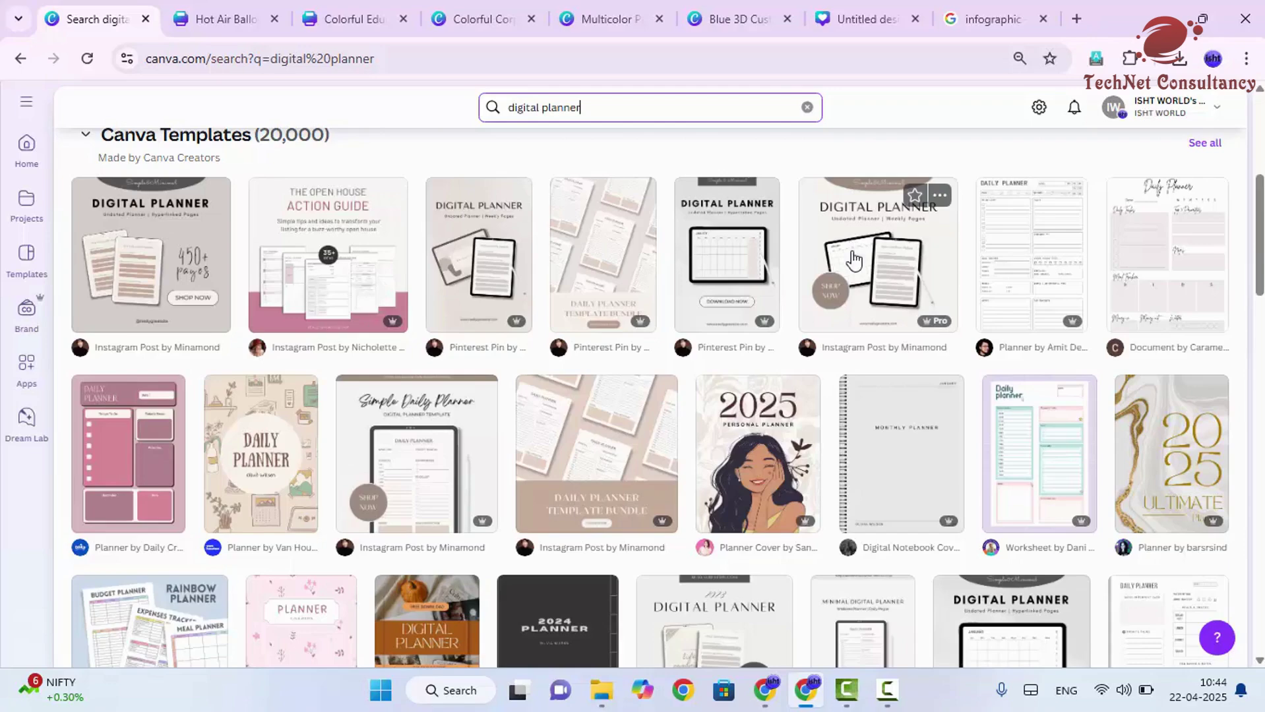
scroll(851, 270, down, 1)
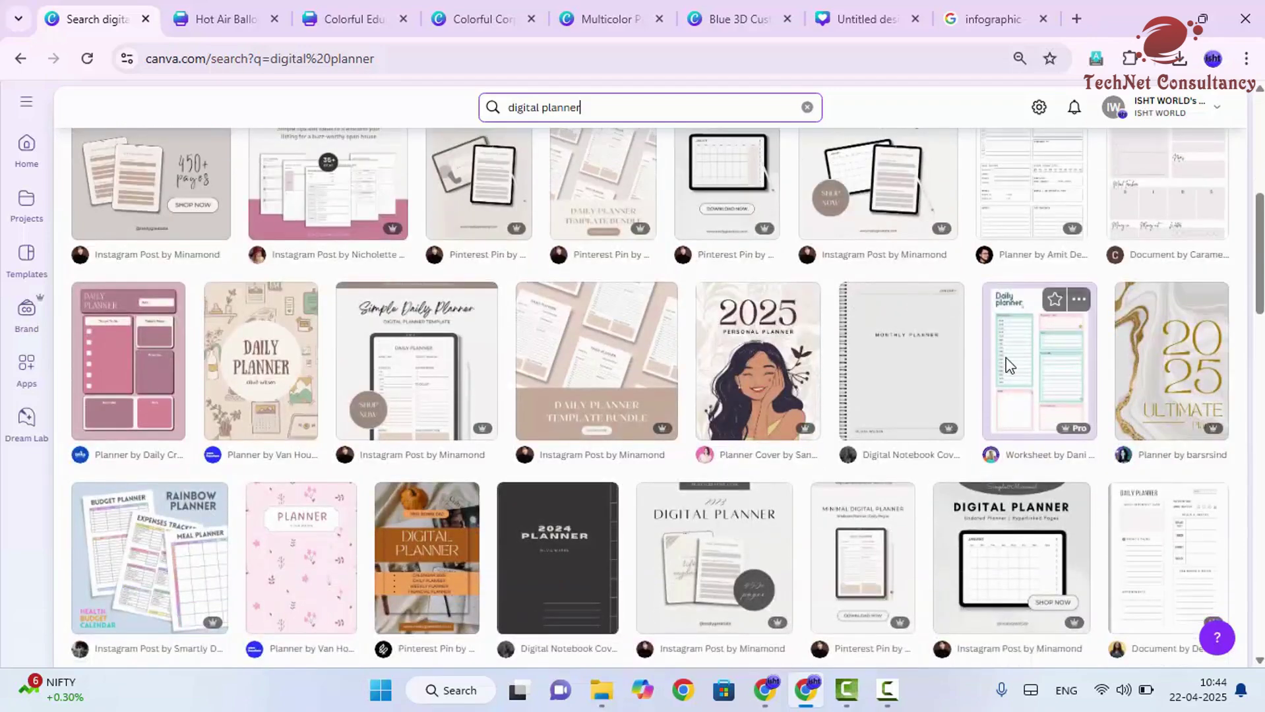
scroll(480, 317, down, 2)
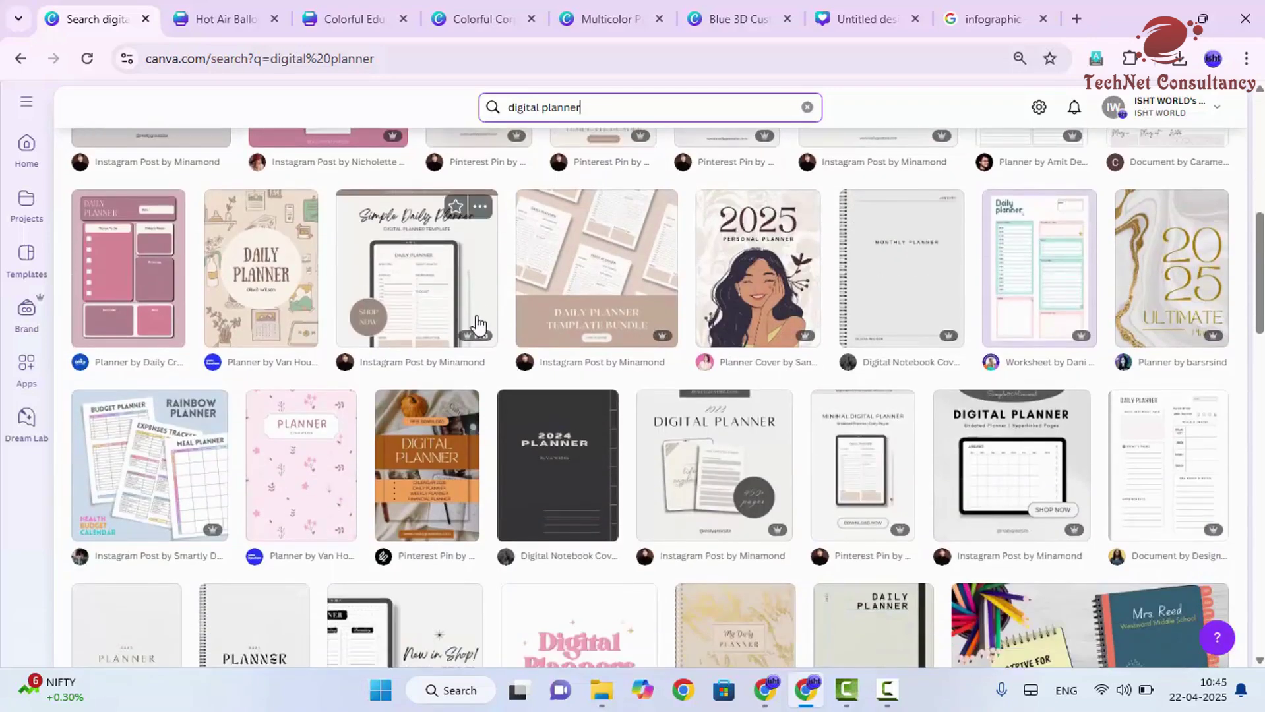
scroll(481, 345, down, 1)
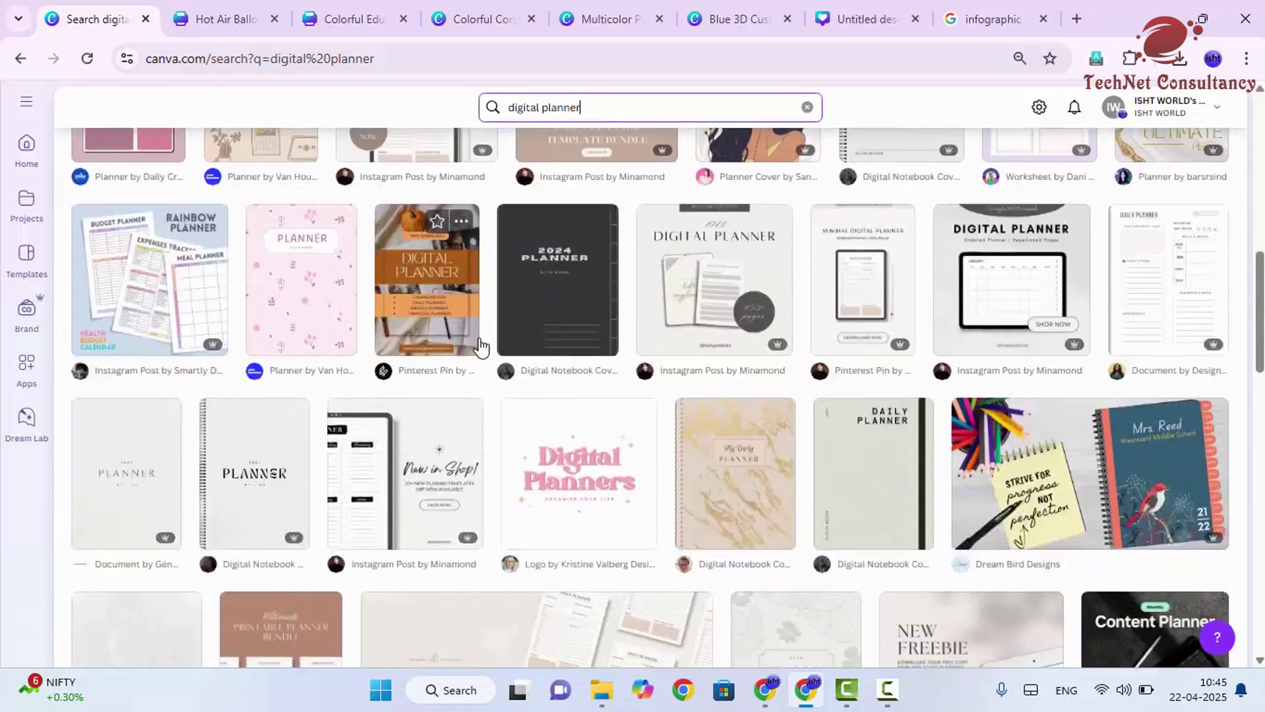
right_click(977, 301)
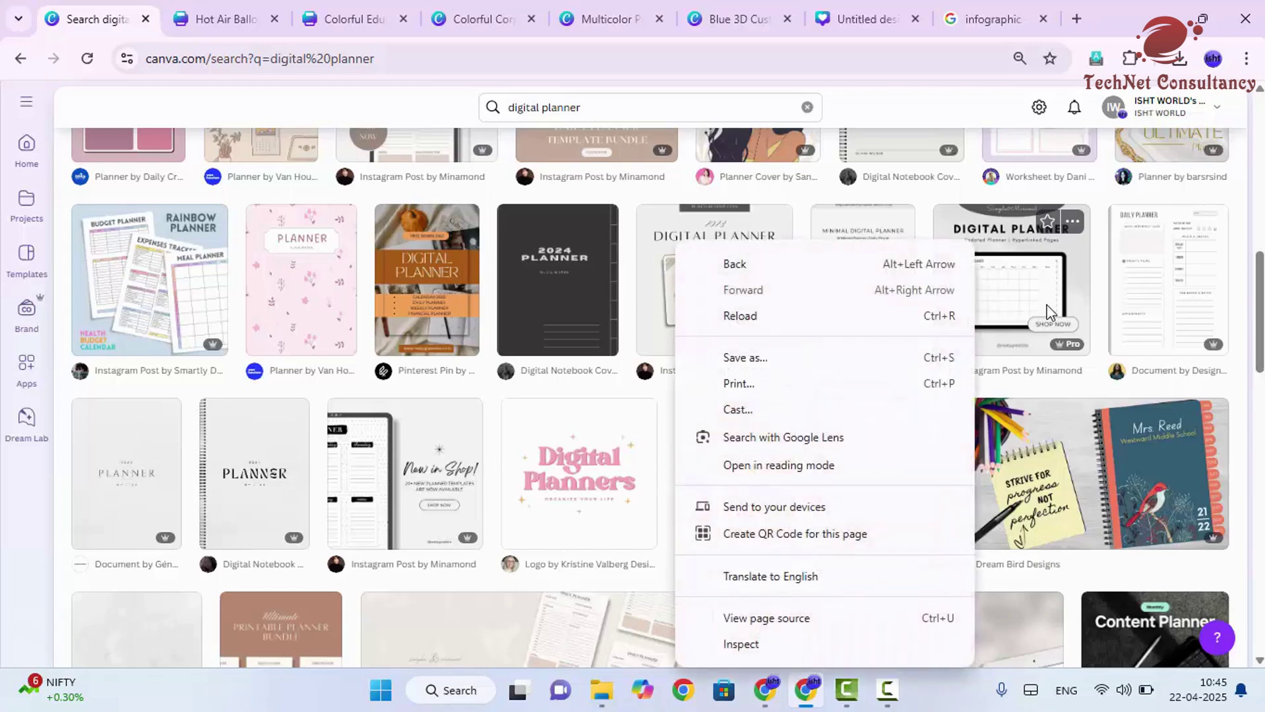
click(892, 103)
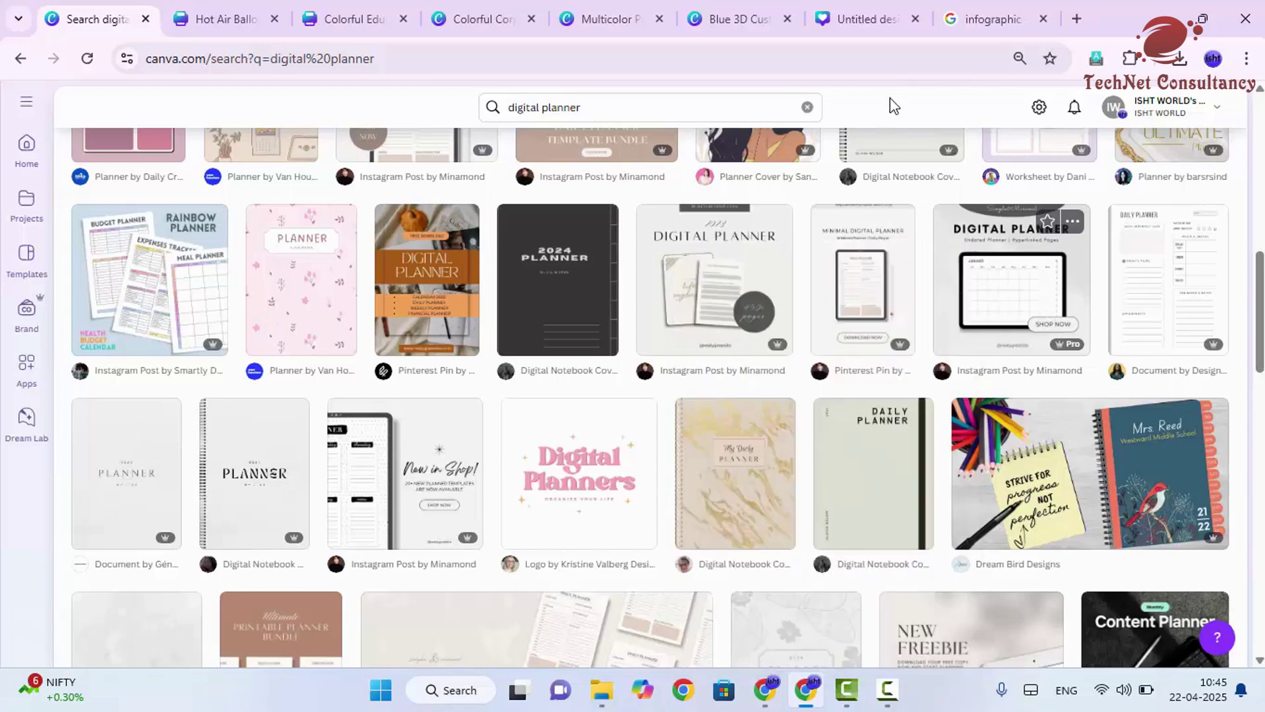
click(1023, 303)
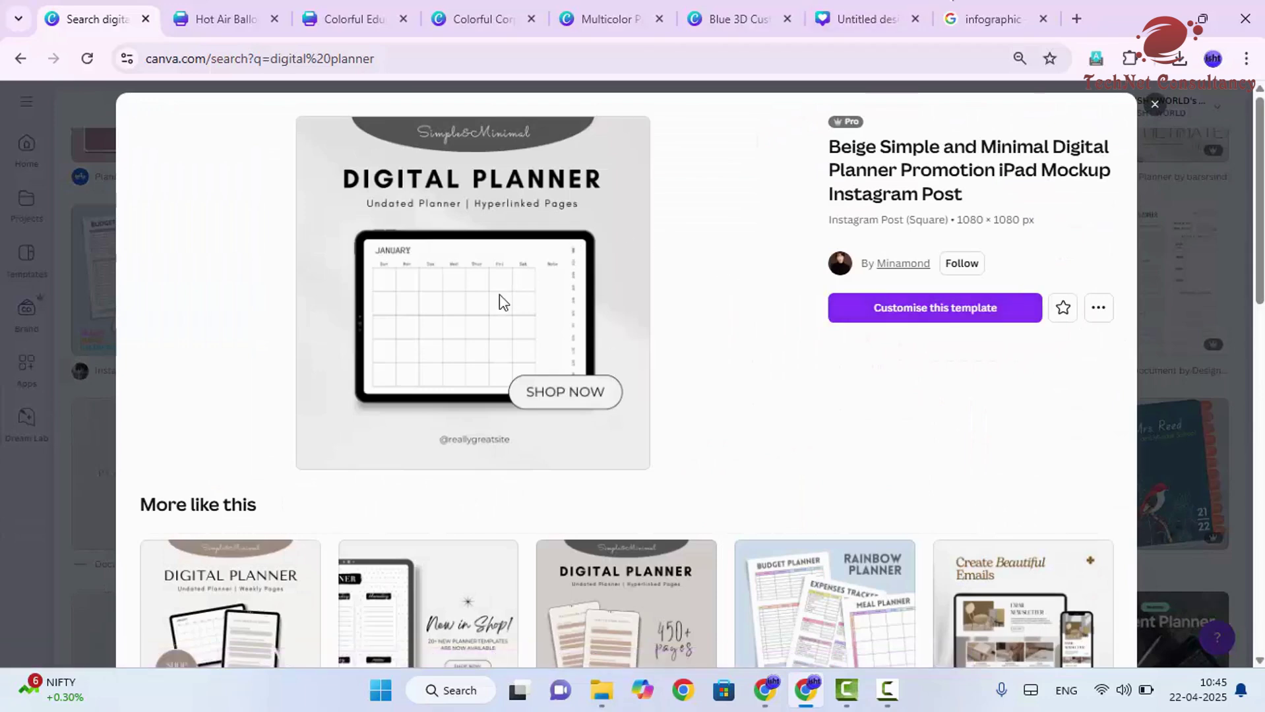
scroll(501, 303, down, 2)
scroll(461, 309, up, 2)
click(1155, 105)
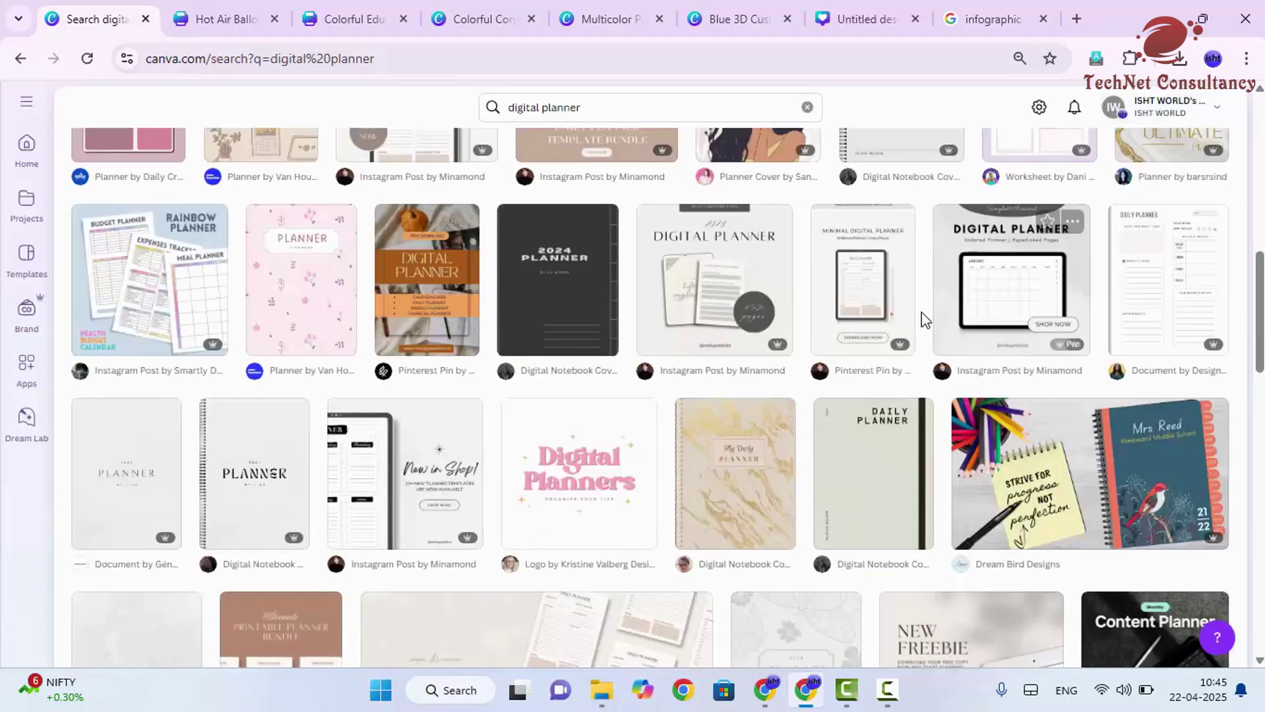
Look through the remaining digital planner templates and expand the list to show more of them
scroll(884, 361, down, 3)
scroll(811, 362, down, 3)
scroll(758, 362, down, 7)
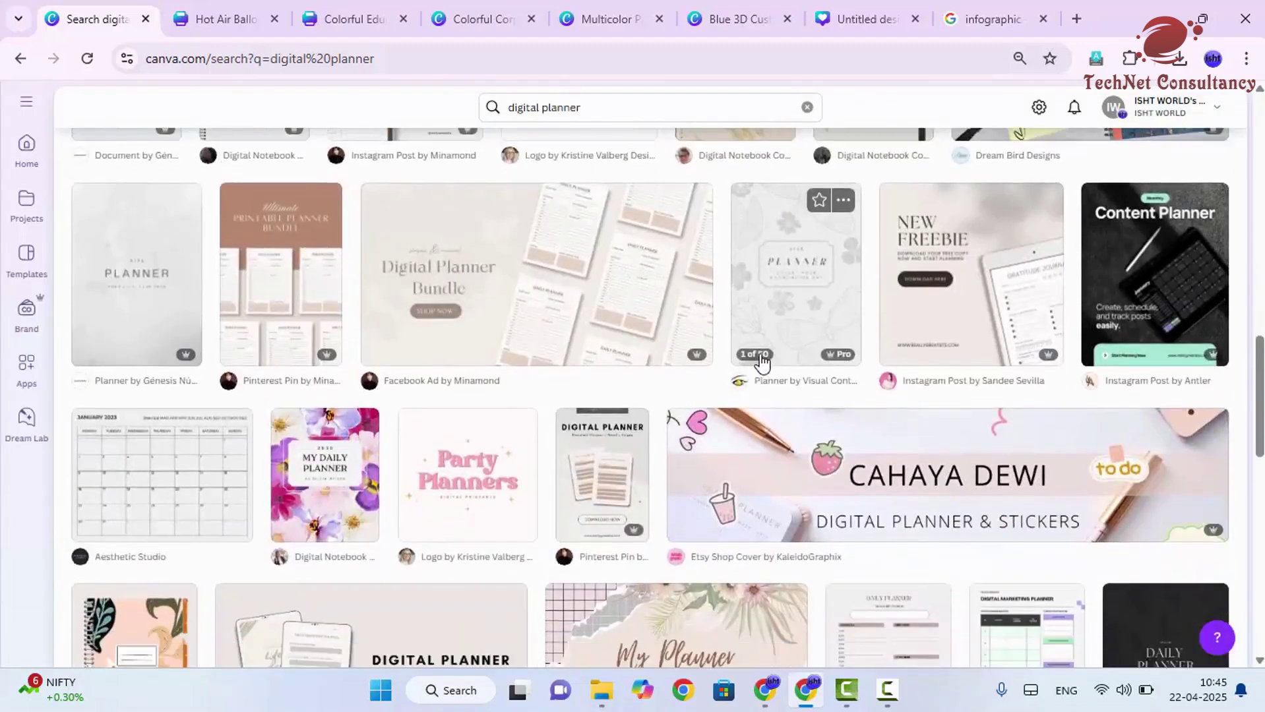
scroll(751, 369, down, 5)
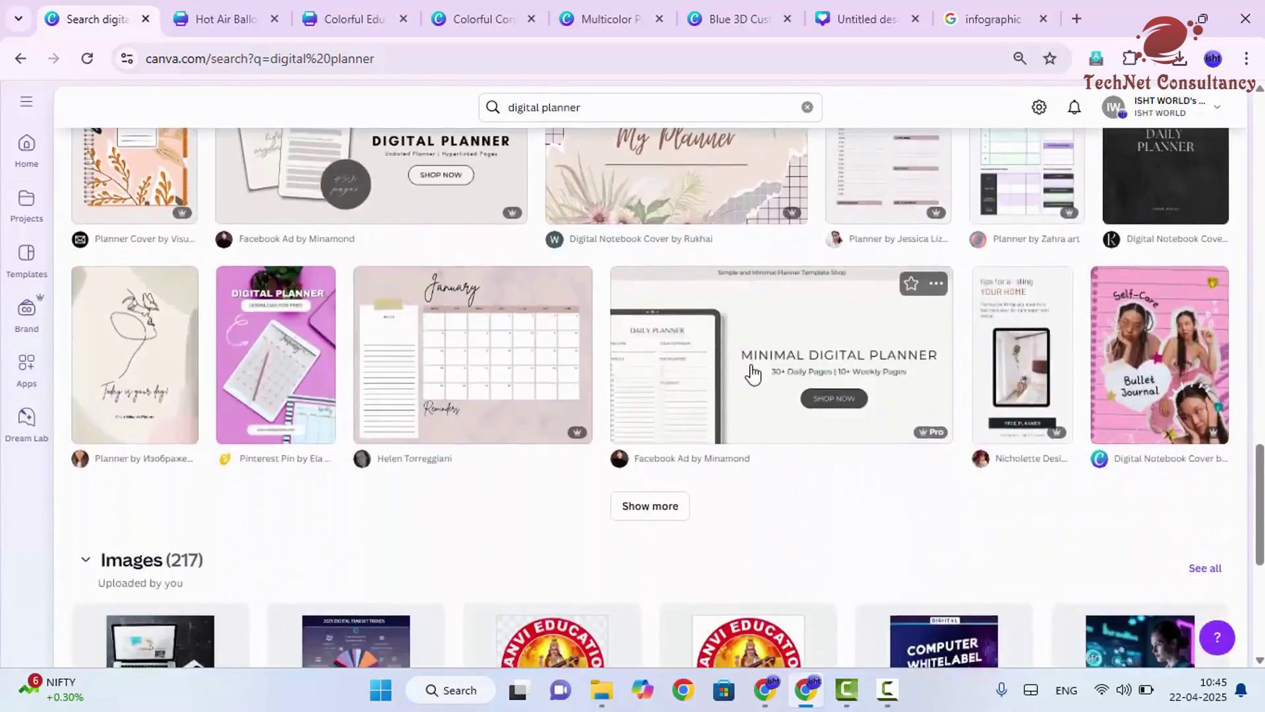
scroll(457, 348, up, 4)
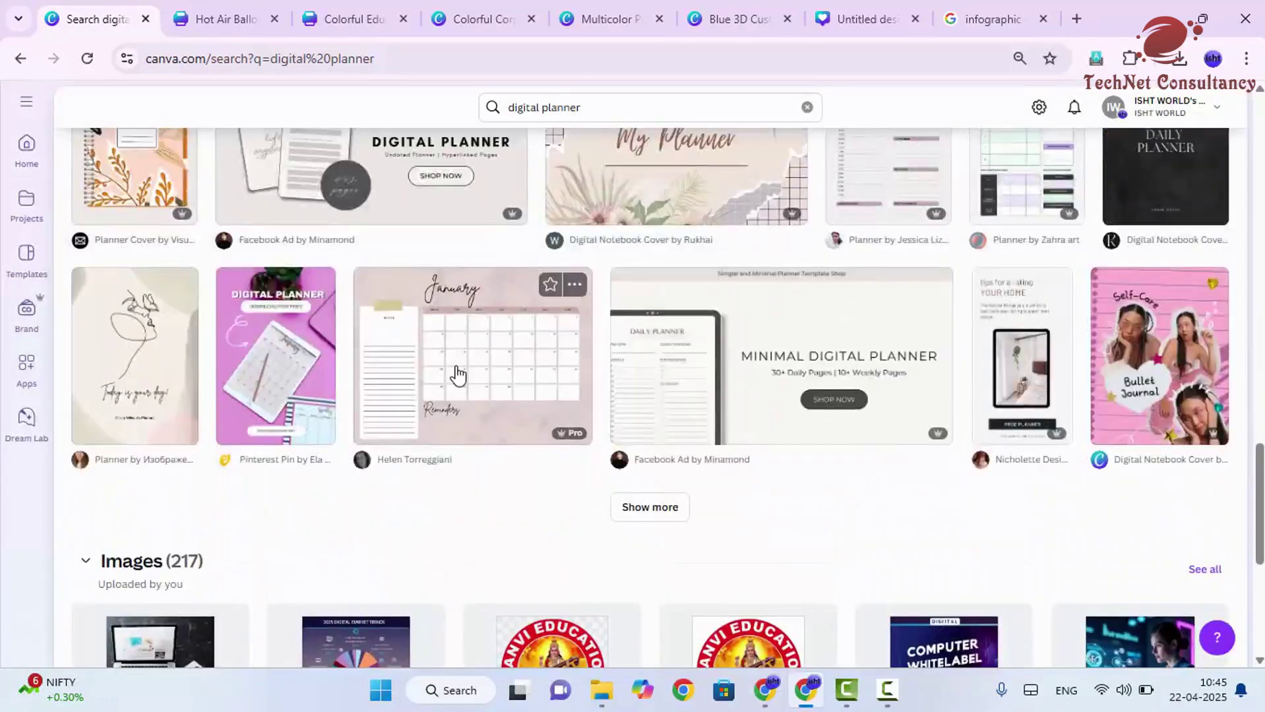
scroll(459, 370, down, 3)
click(639, 336)
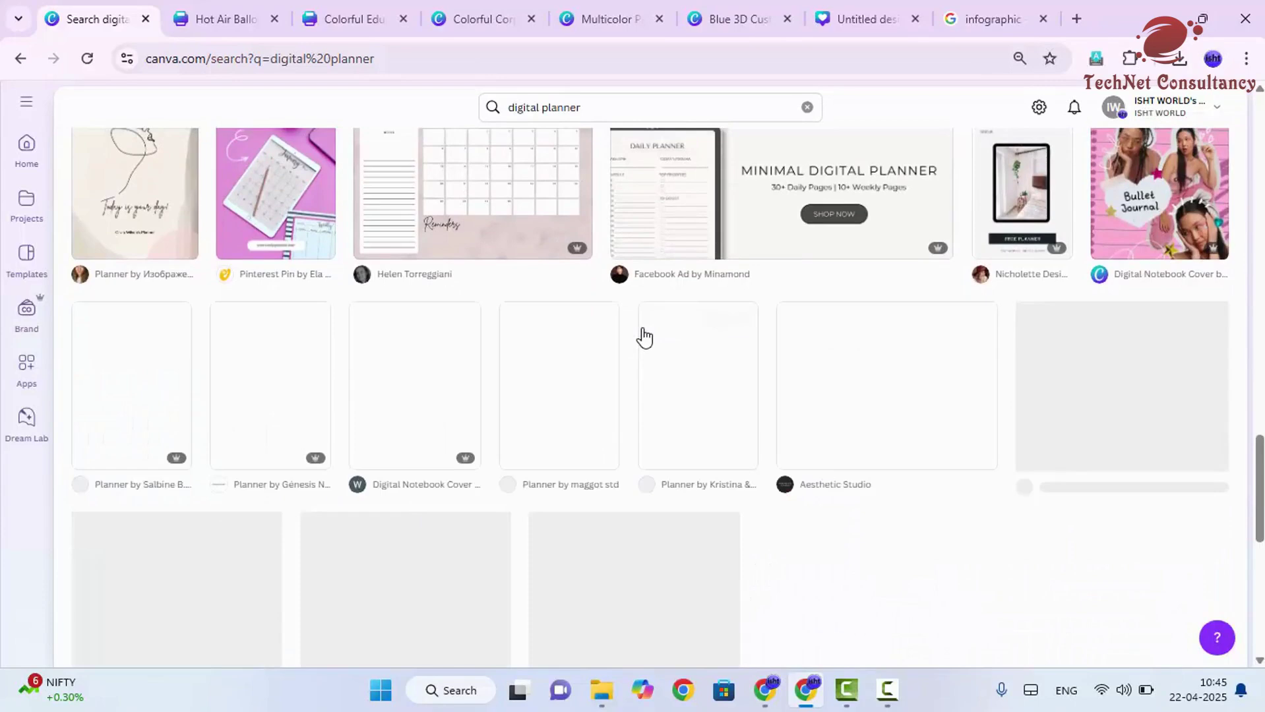
scroll(637, 341, down, 1)
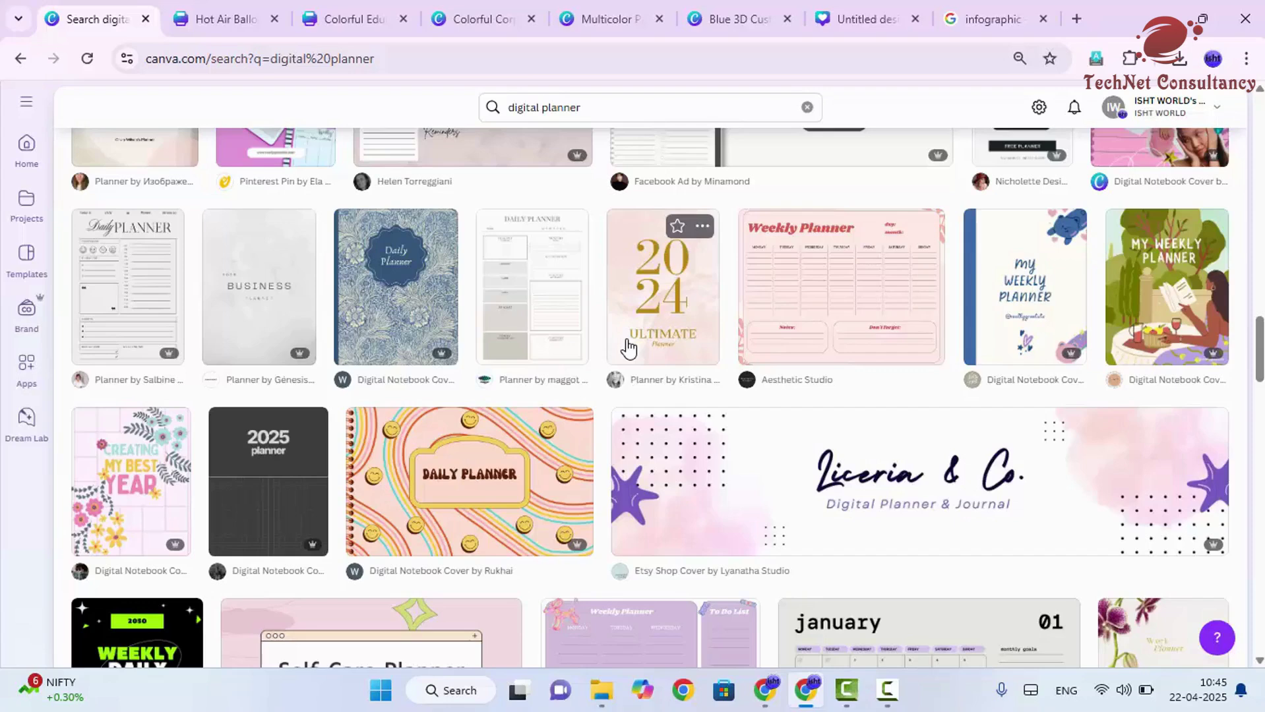
Replace the search term with "weekly planner" and run the search
click(505, 107)
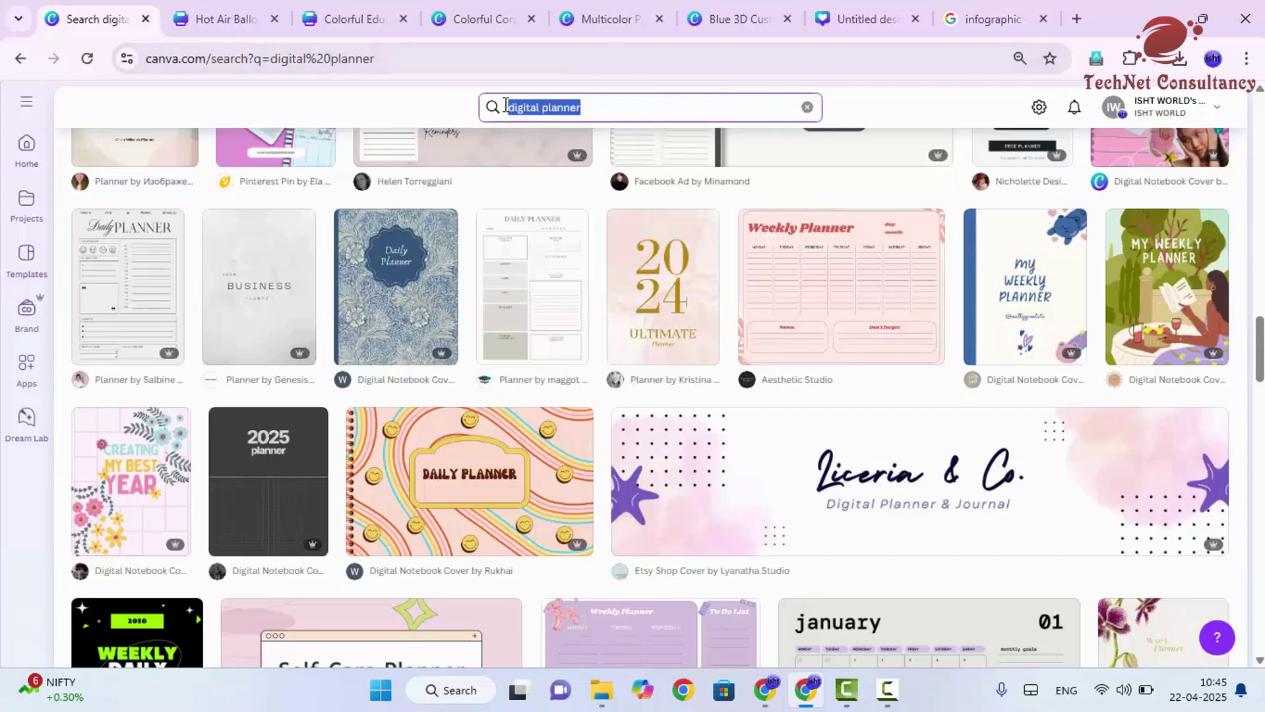
text(weekly)
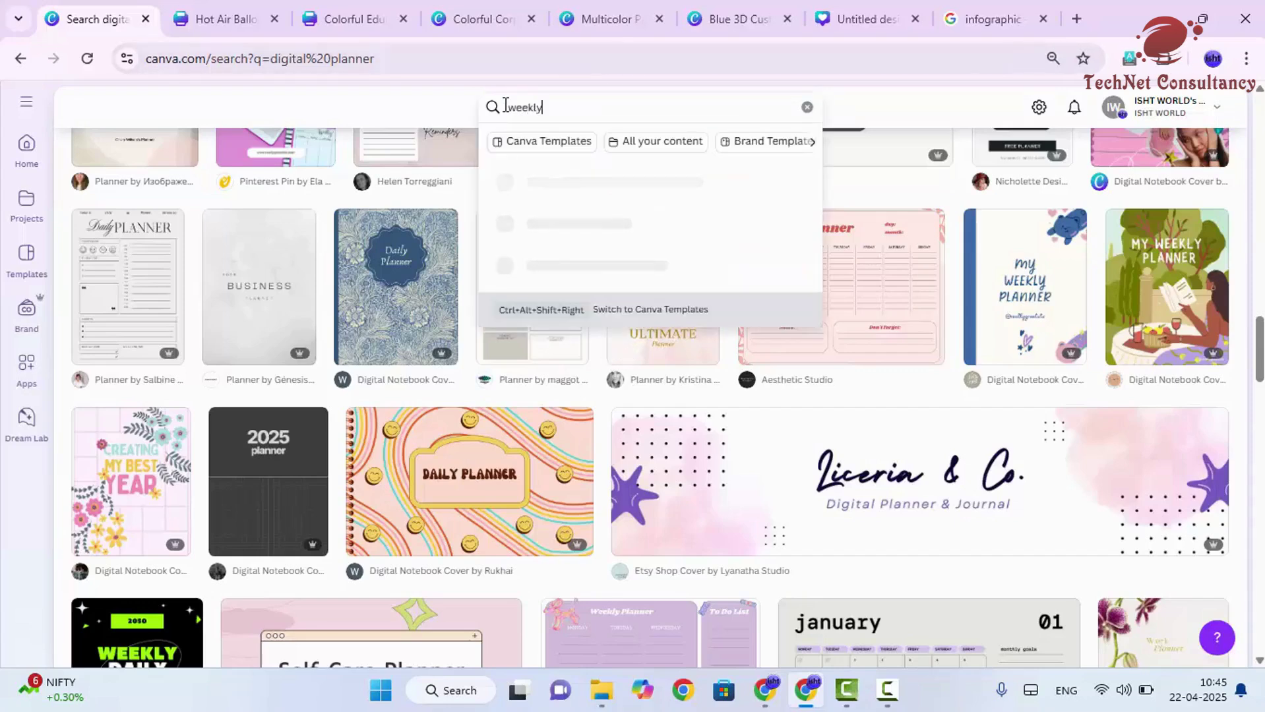
text( planner)
key(Return)
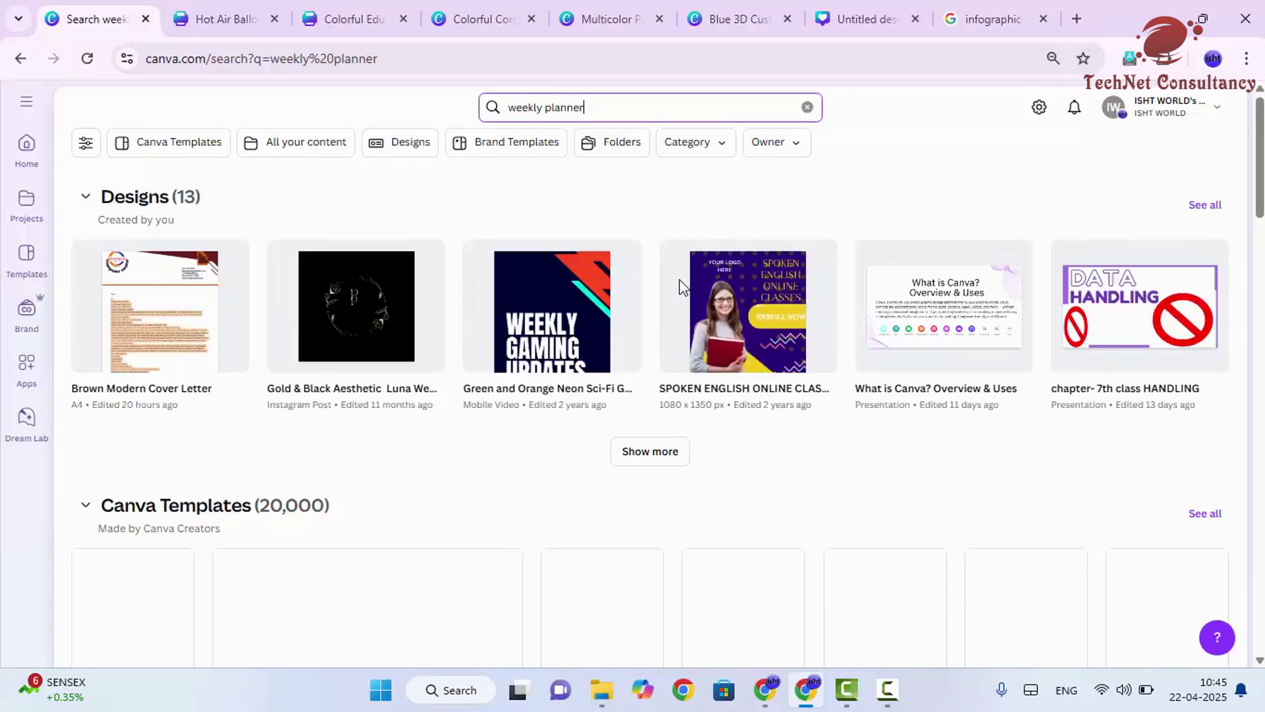
Choose the Colorful Simple Weekly And Daily Class Agenda presentation template from the weekly planner results and open it for customising
scroll(659, 297, down, 5)
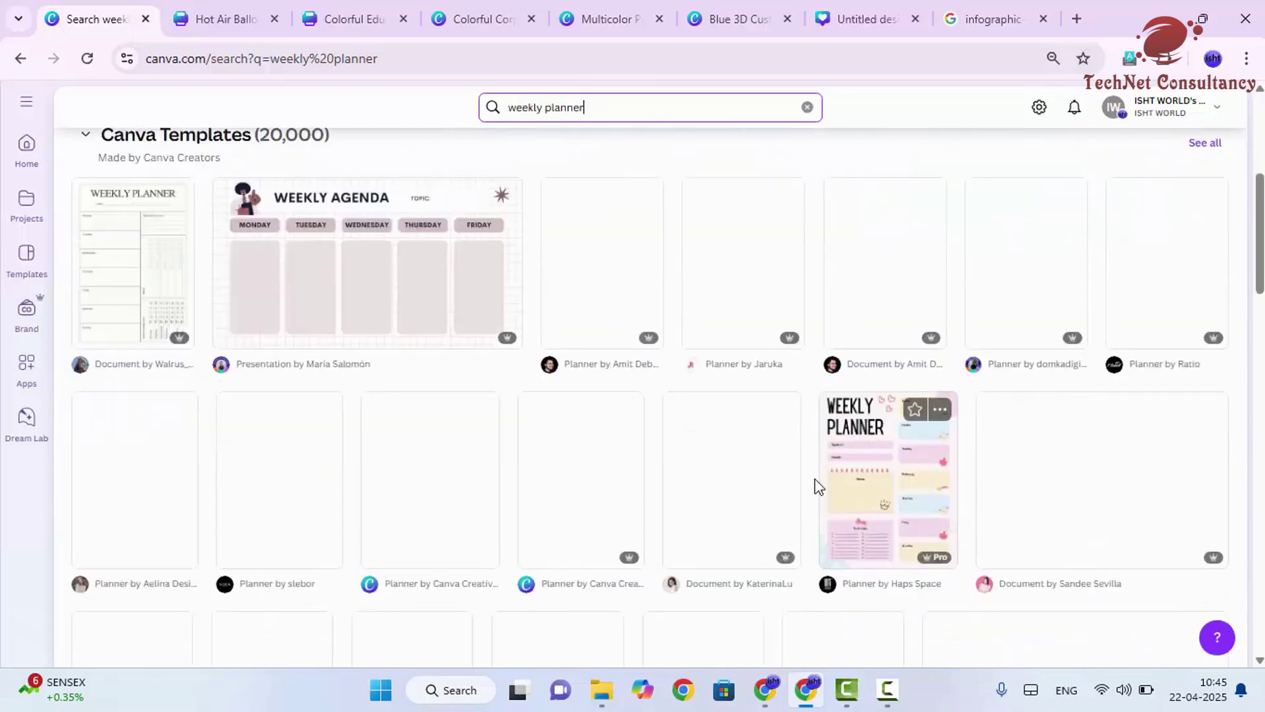
scroll(791, 455, down, 2)
scroll(455, 330, up, 2)
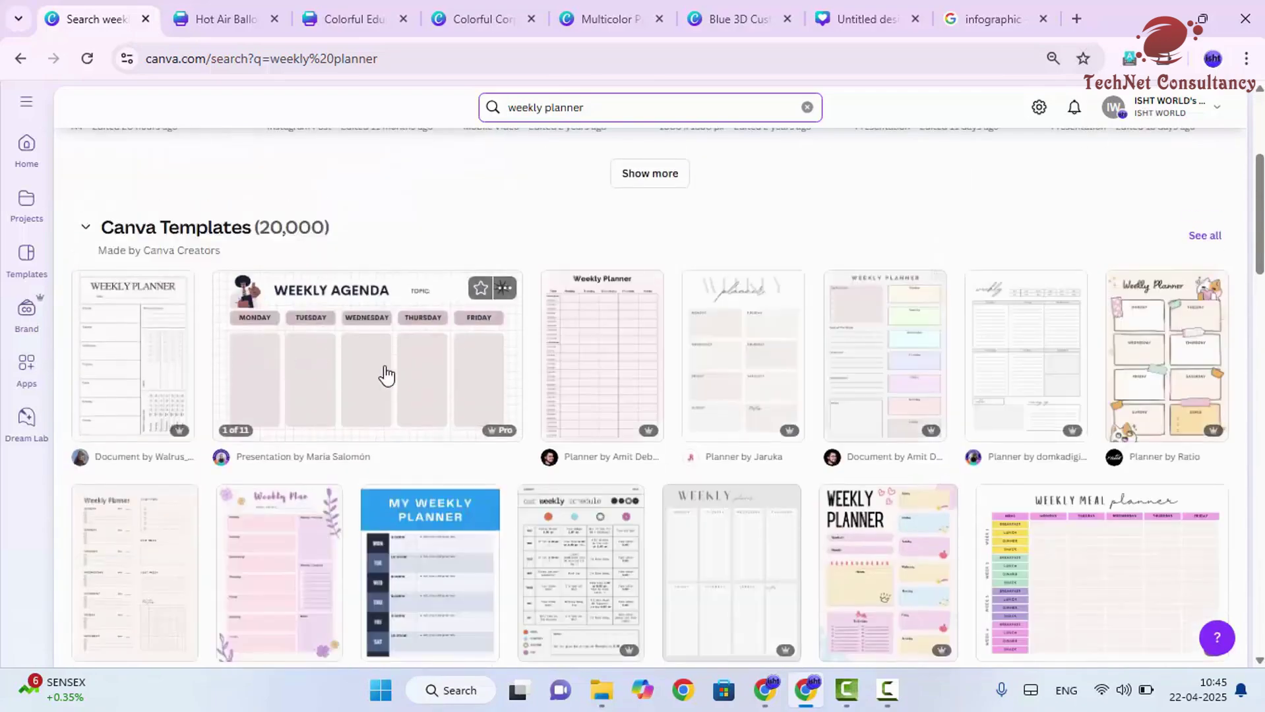
scroll(386, 375, down, 1)
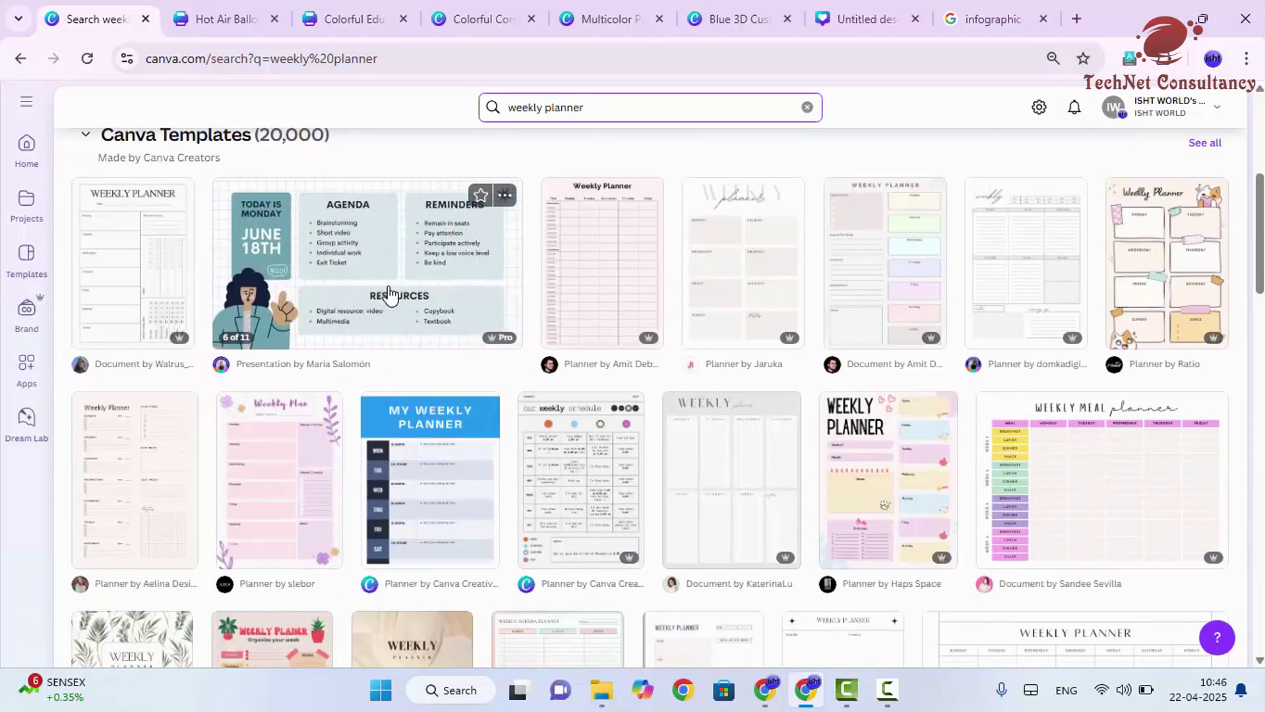
click(391, 296)
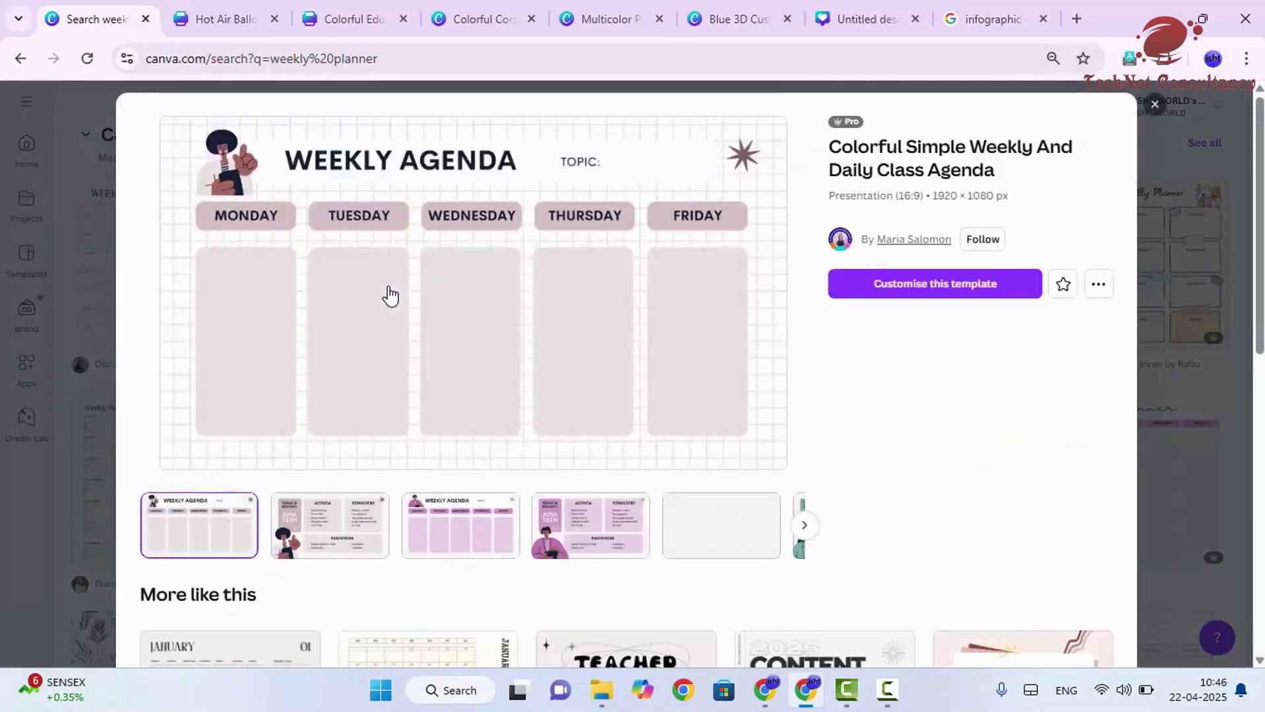
click(928, 298)
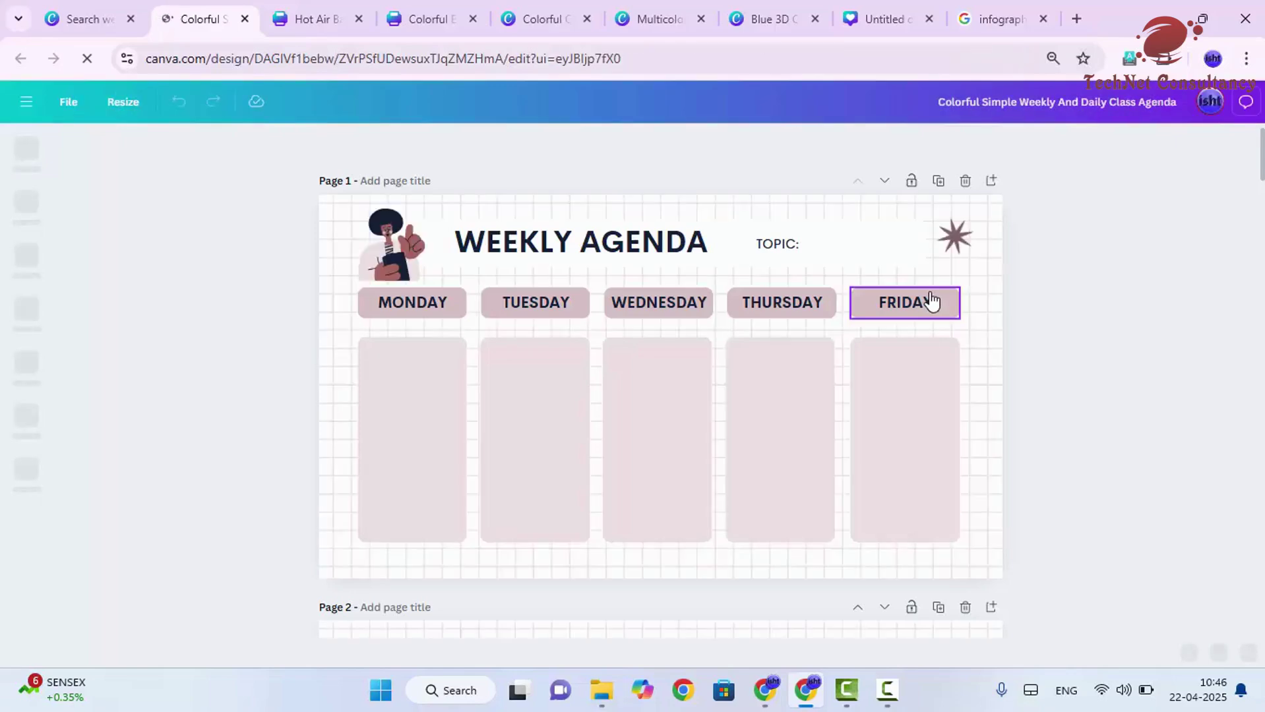
Examine the weekly agenda, daily agenda and resource pages of the template, from the first page to the last and back
scroll(501, 356, down, 3)
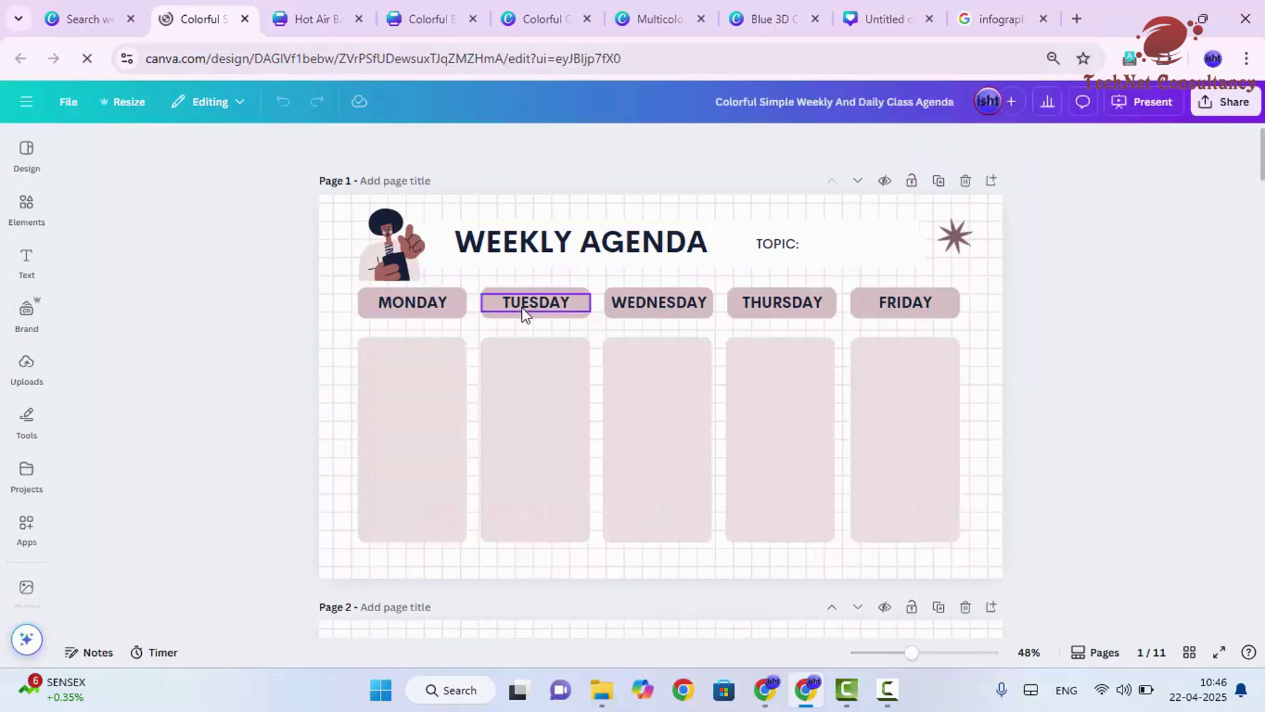
scroll(655, 377, down, 5)
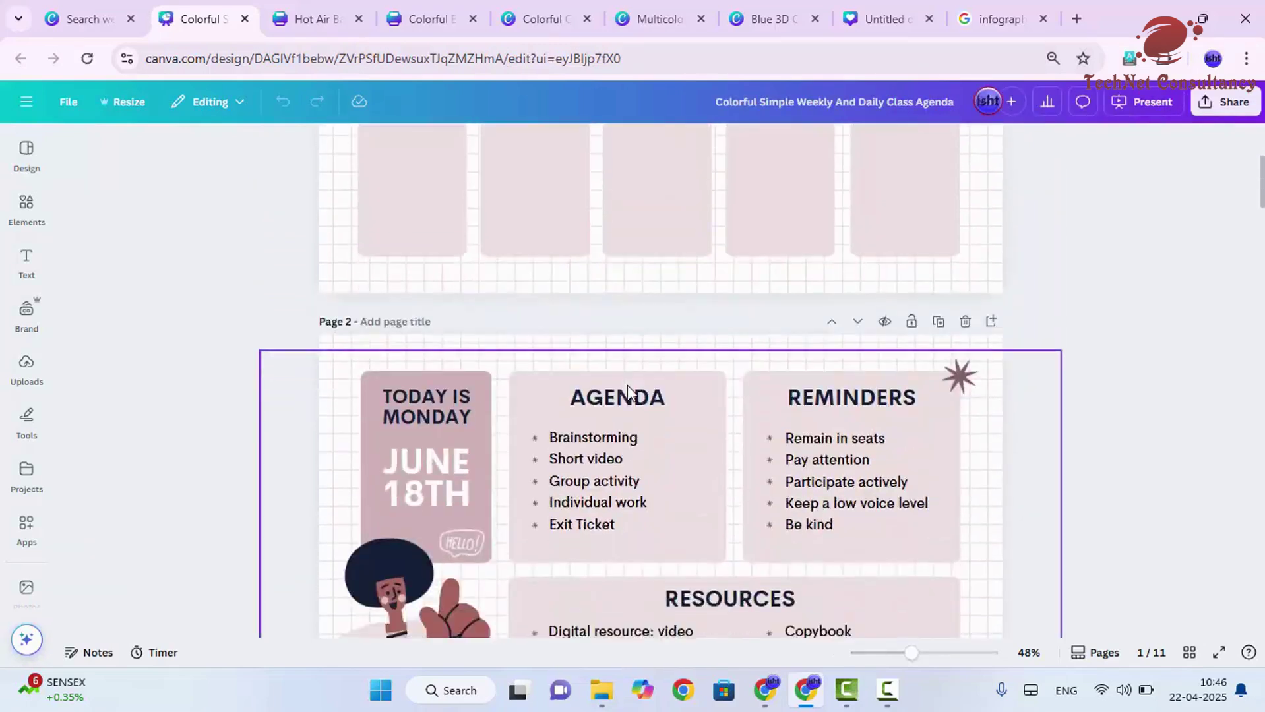
scroll(628, 383, up, 5)
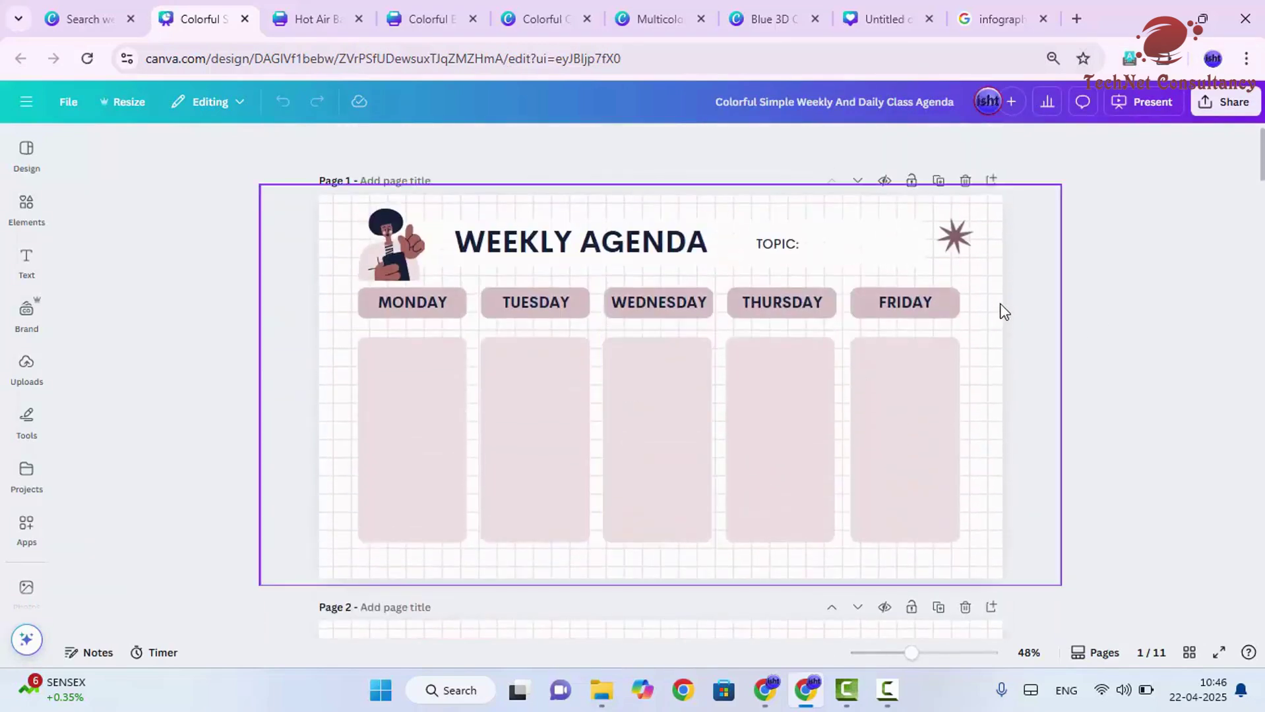
scroll(629, 413, down, 5)
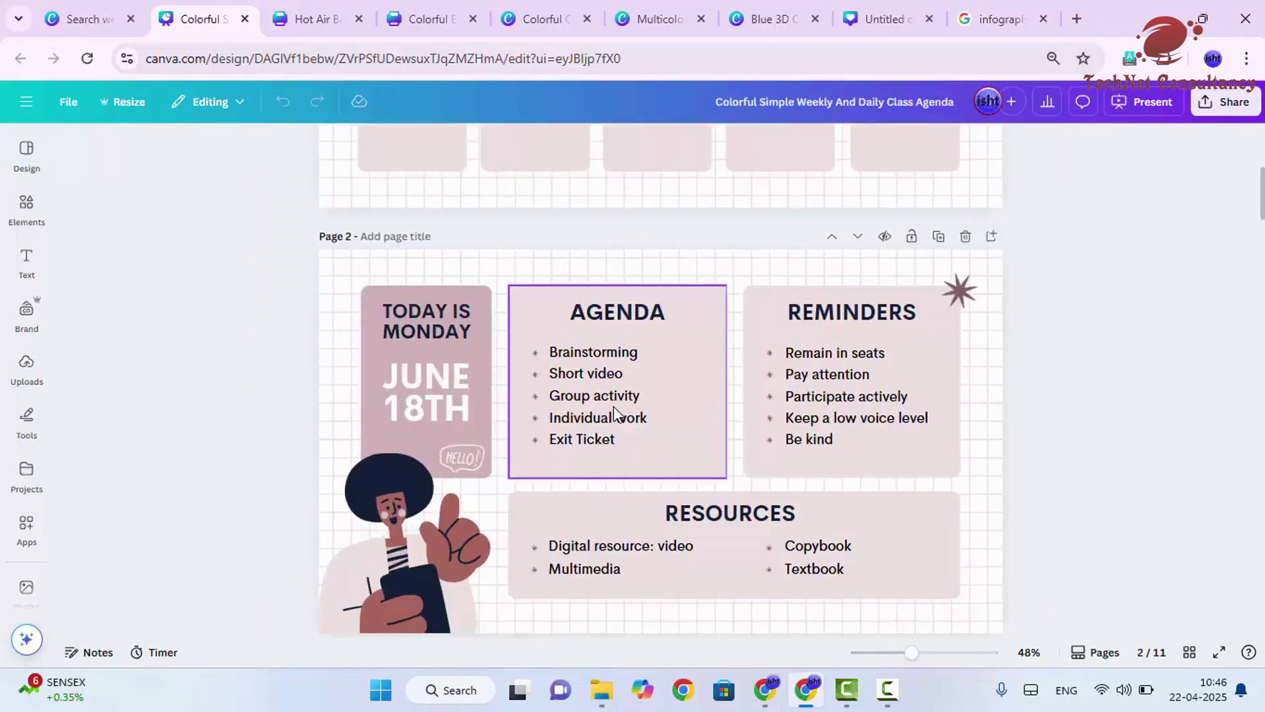
scroll(614, 413, down, 3)
scroll(593, 415, up, 1)
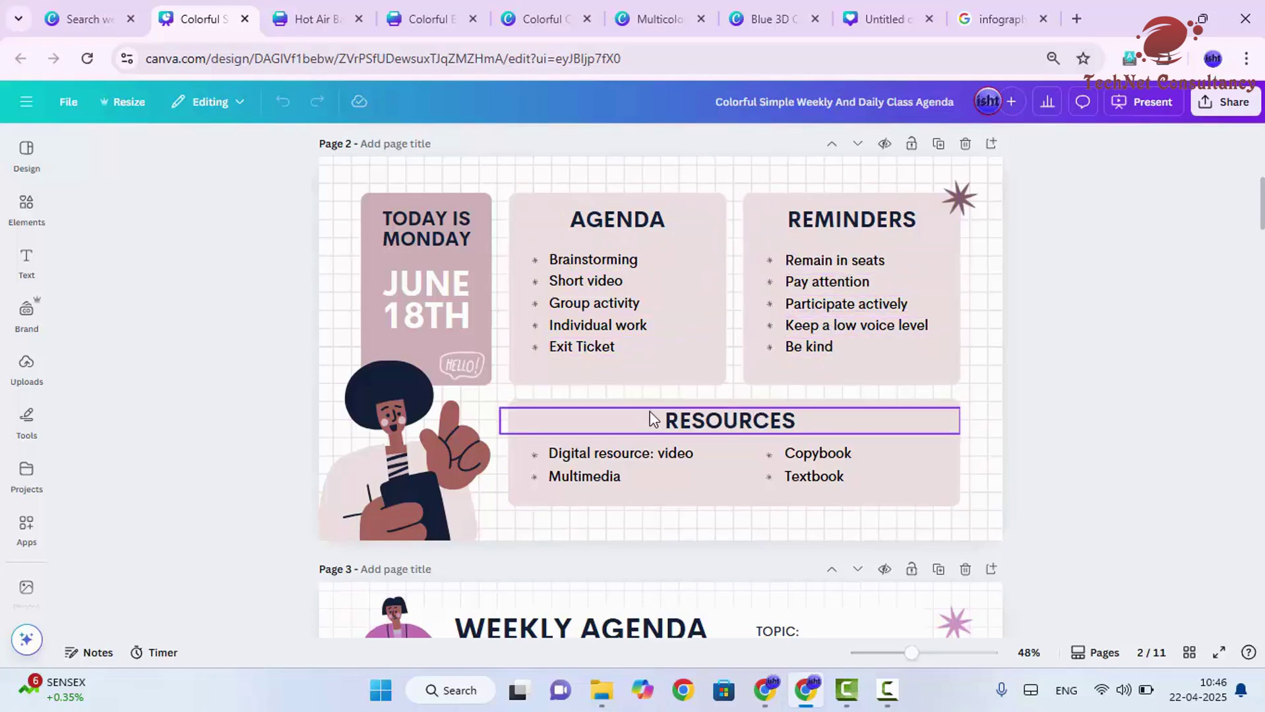
scroll(657, 427, down, 2)
scroll(657, 427, down, 3)
scroll(657, 427, down, 2)
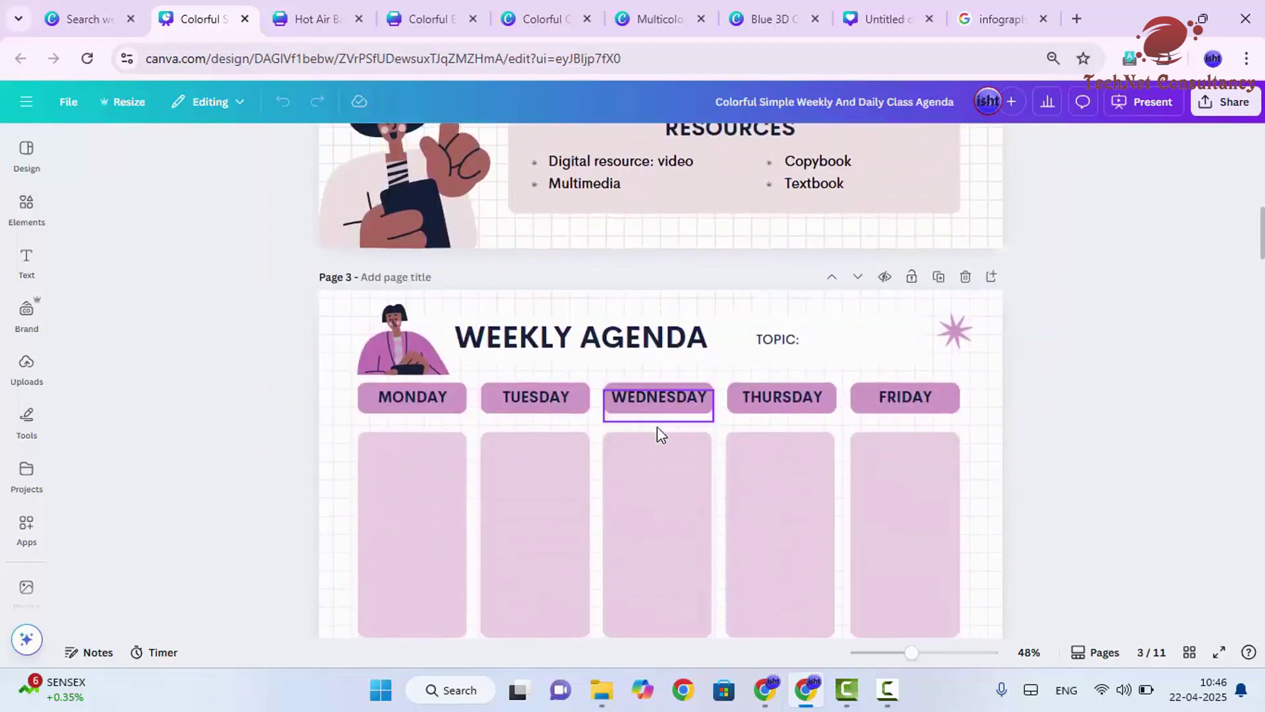
scroll(573, 297, down, 15)
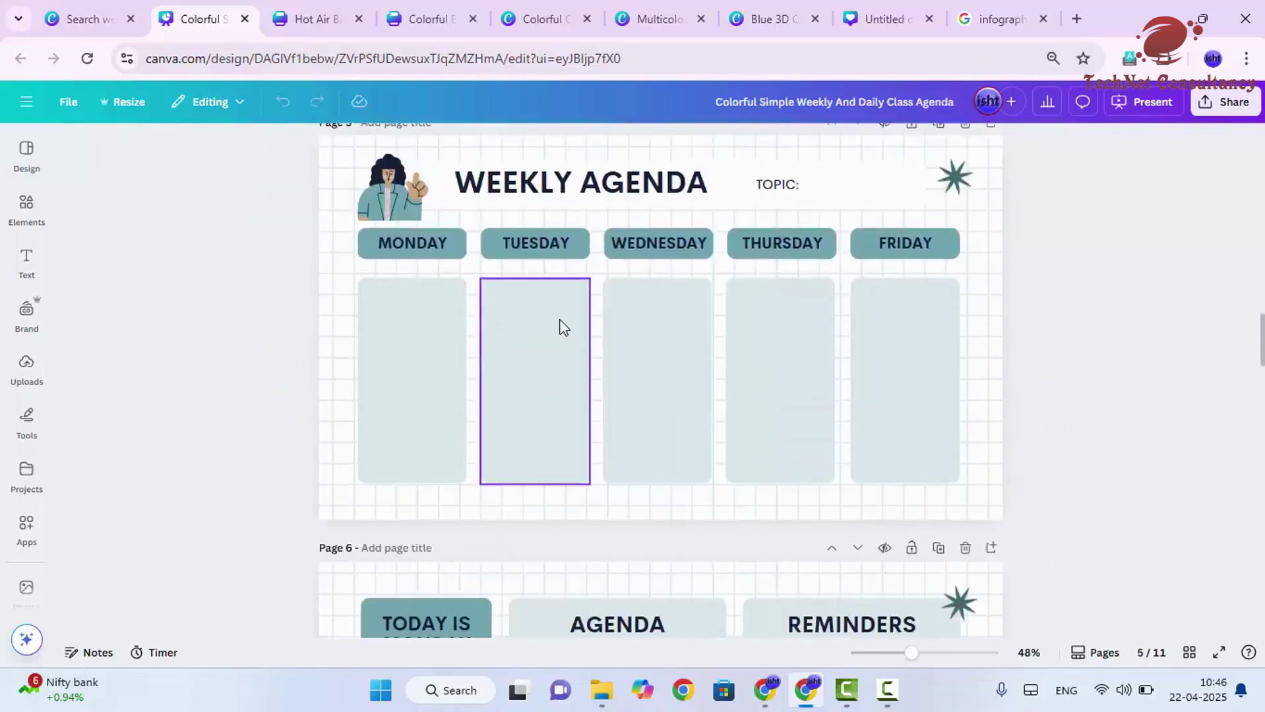
scroll(562, 328, down, 15)
scroll(558, 321, down, 15)
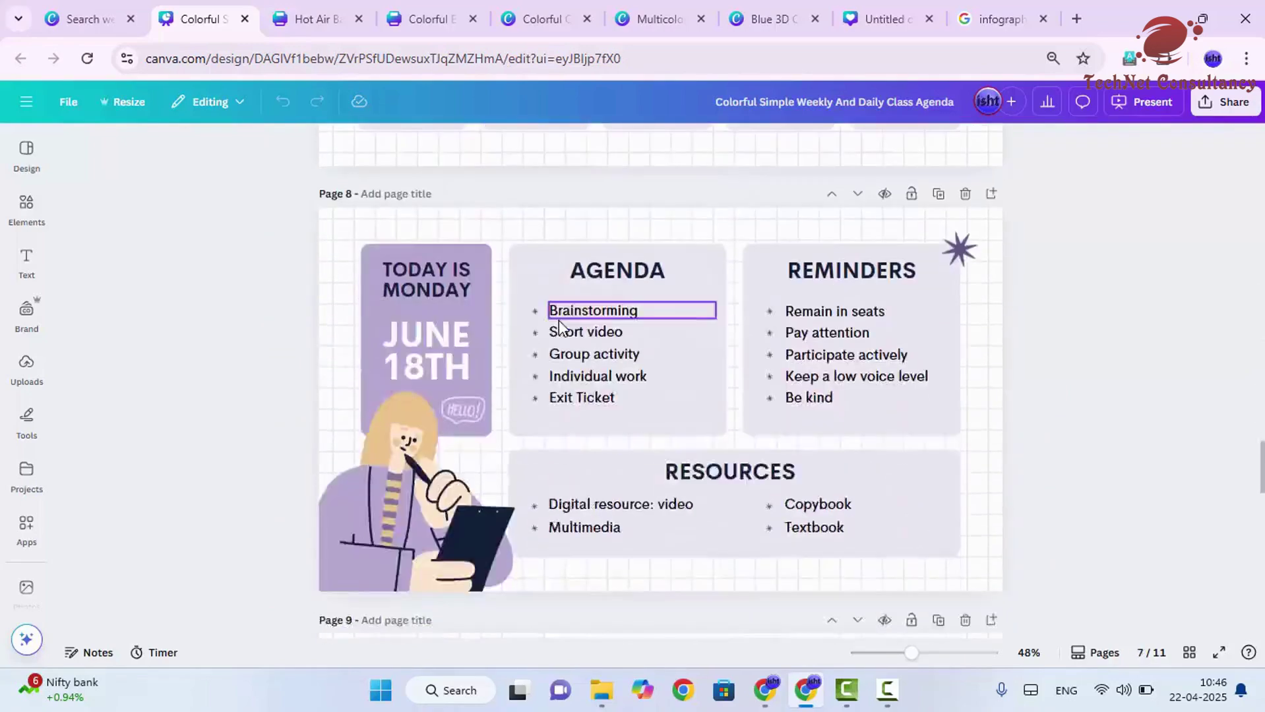
scroll(559, 328, down, 15)
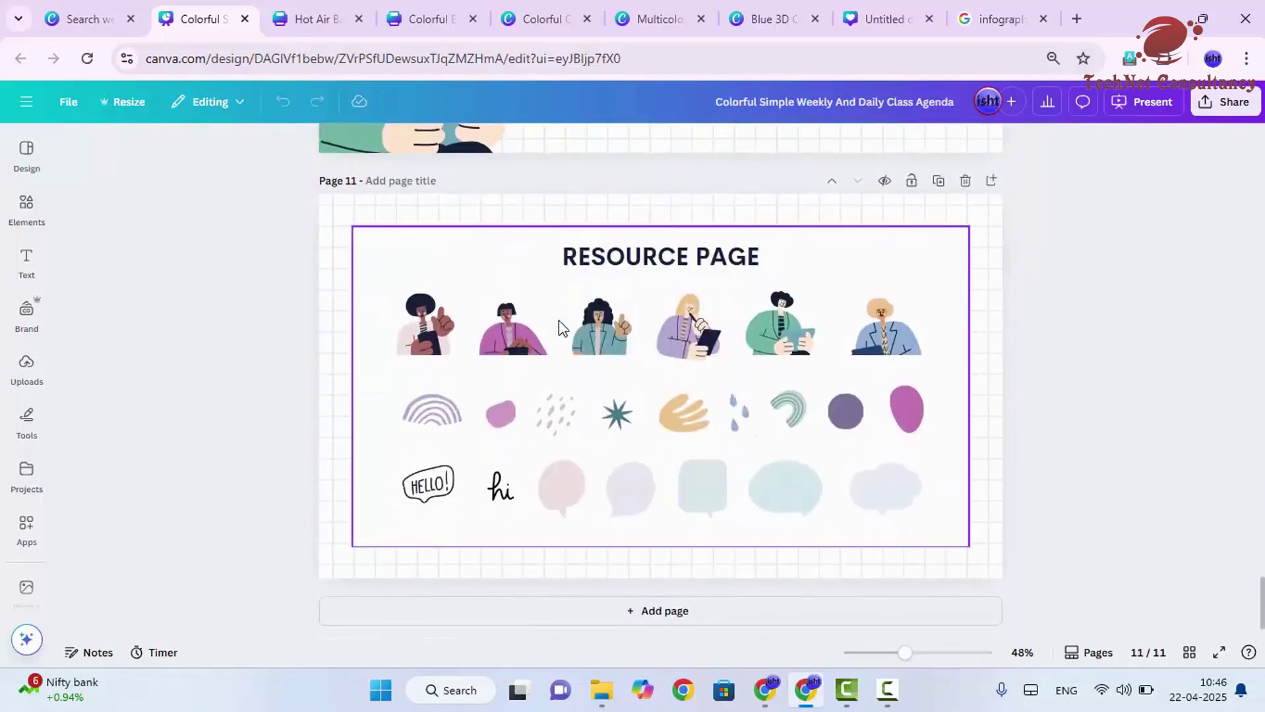
scroll(620, 349, up, 20)
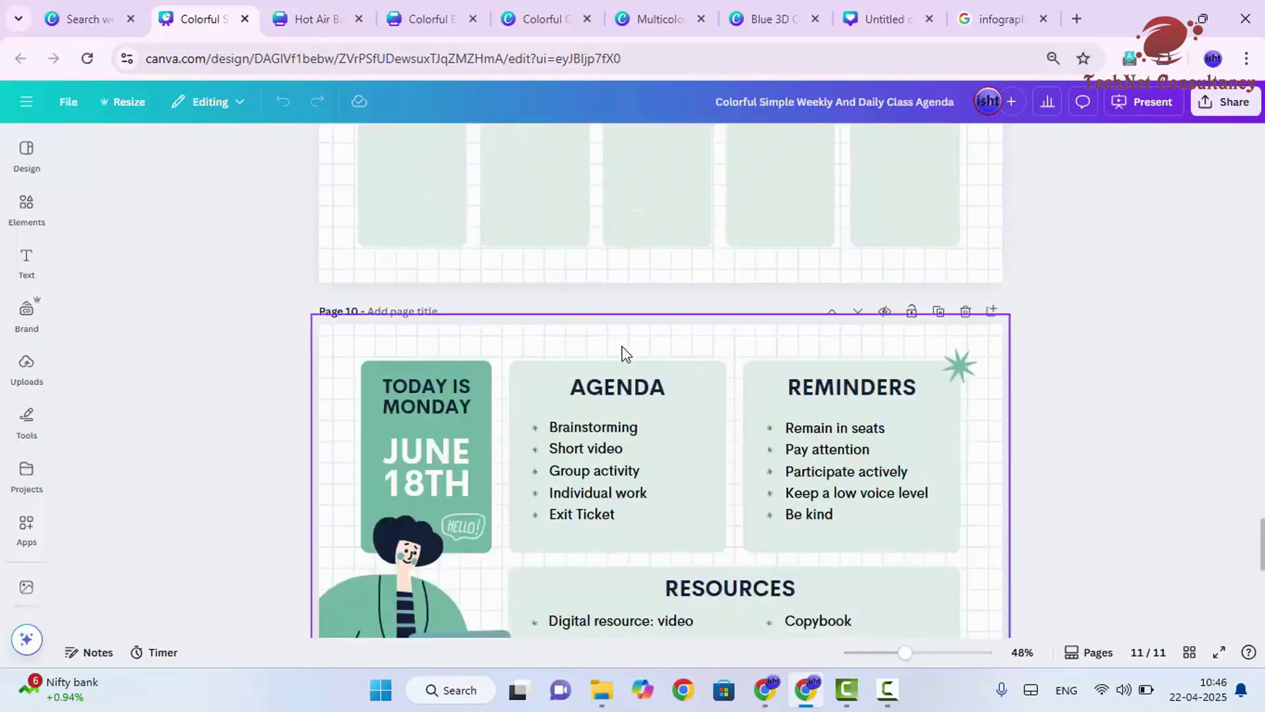
scroll(622, 354, up, 10)
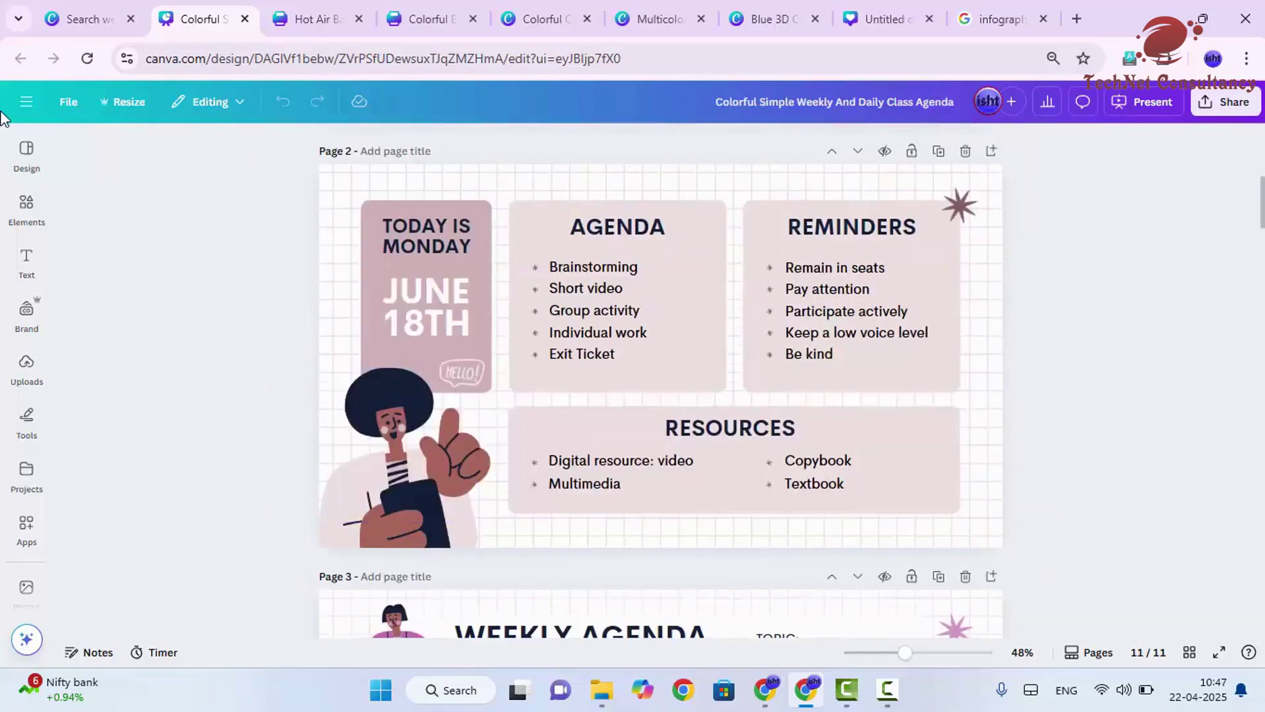
Return to the template search results, dismiss the weekly agenda preview and search for "monthly planner" instead
click(80, 18)
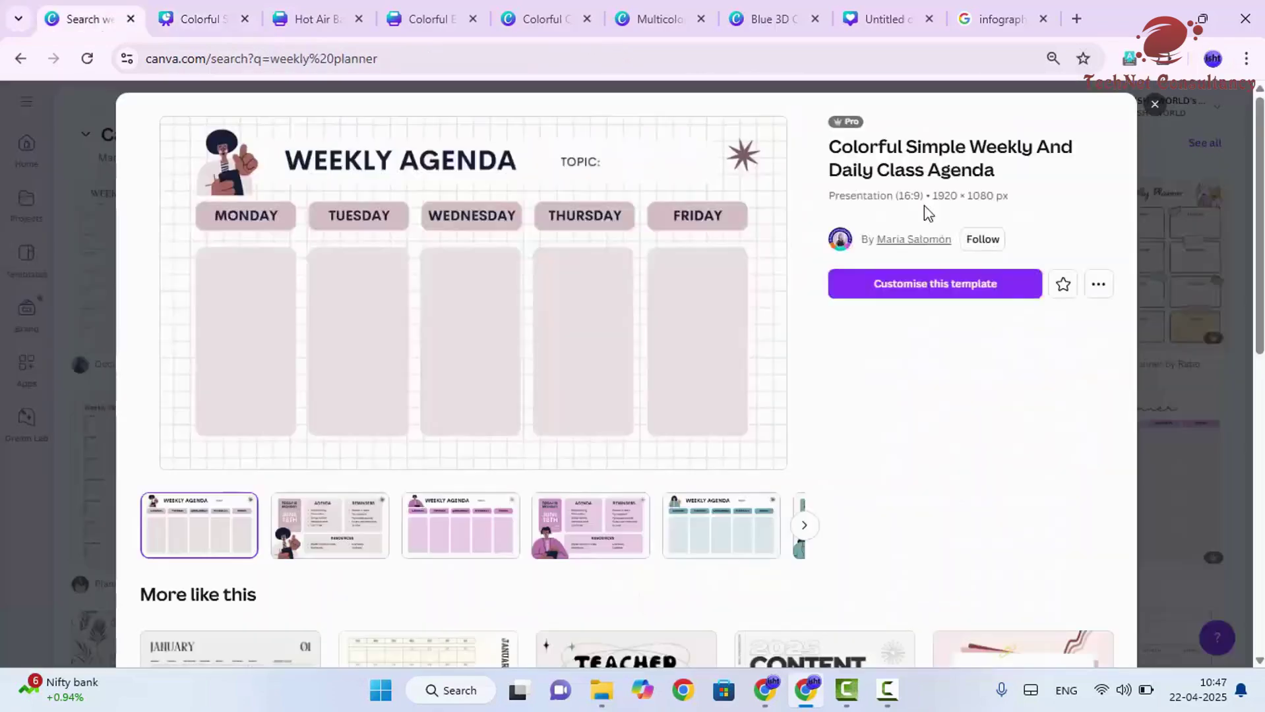
click(1154, 104)
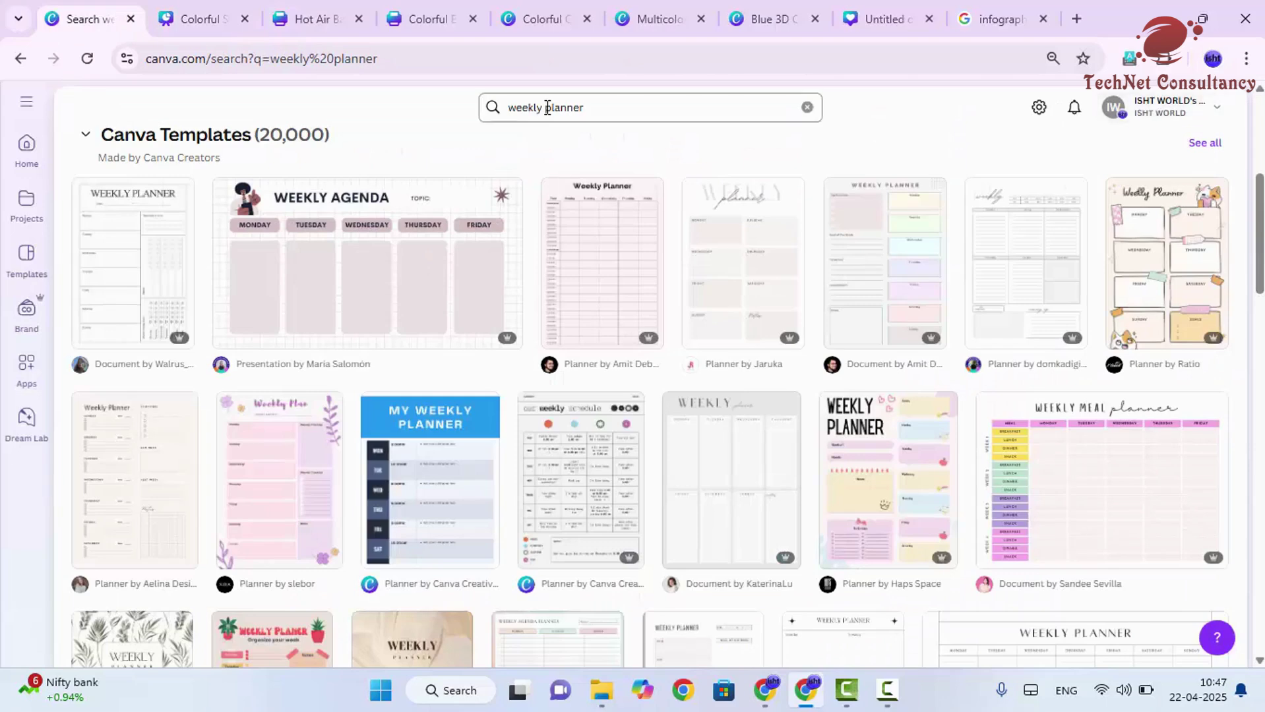
drag(536, 107, 469, 109)
key(BackSpace)
key(Delete)
key(Delete)
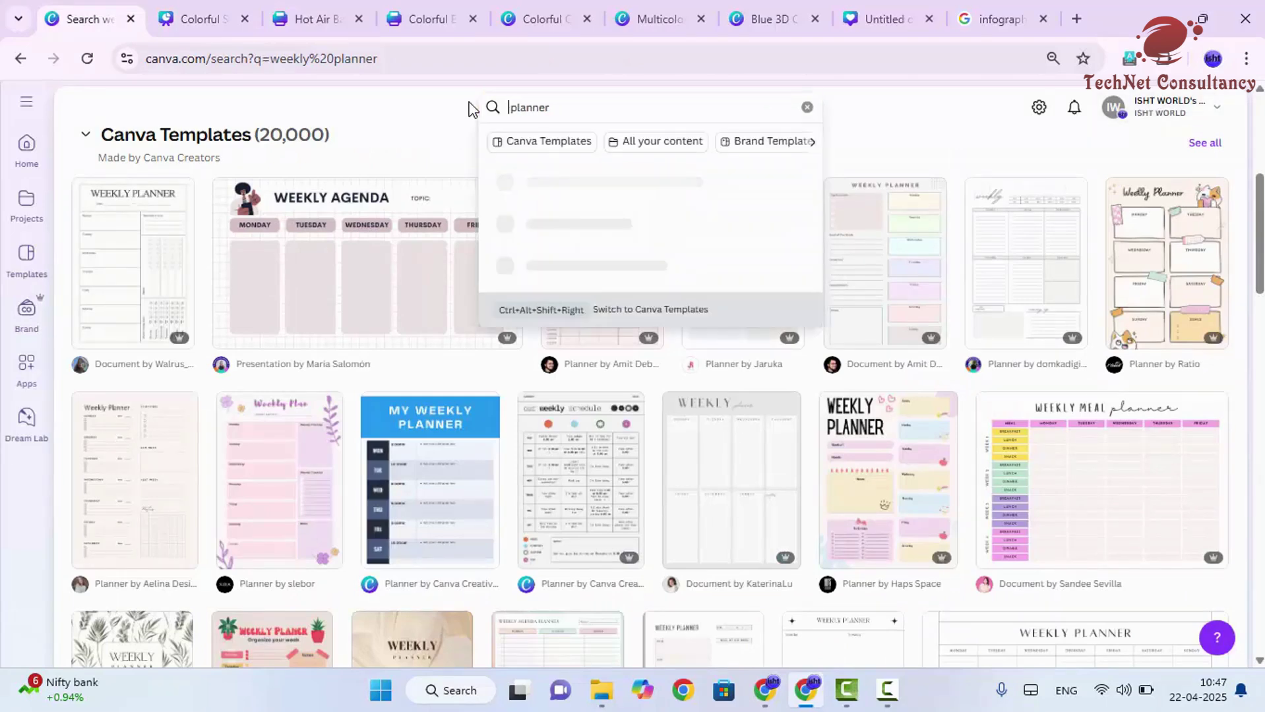
text(monthly)
key(Return)
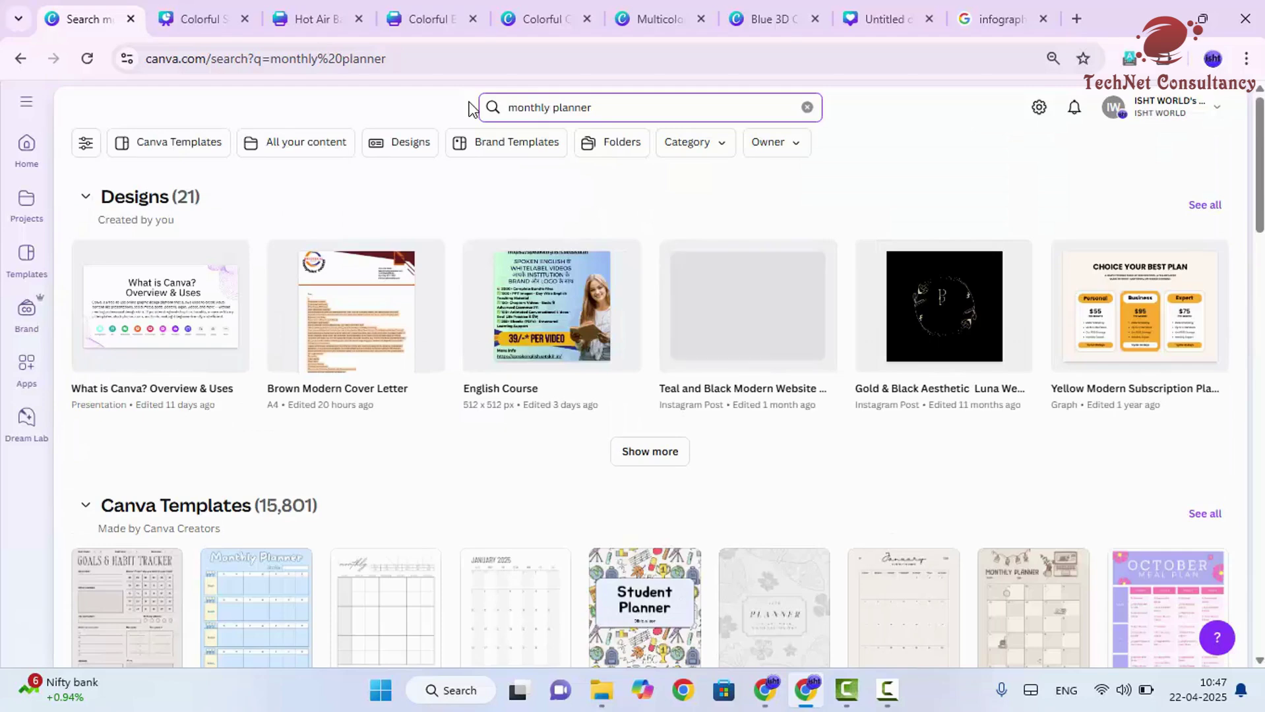
Open the Light Blue Cute Creative Monthly Planner template for customising and review its grids from Week1 to Week5
scroll(470, 108, down, 4)
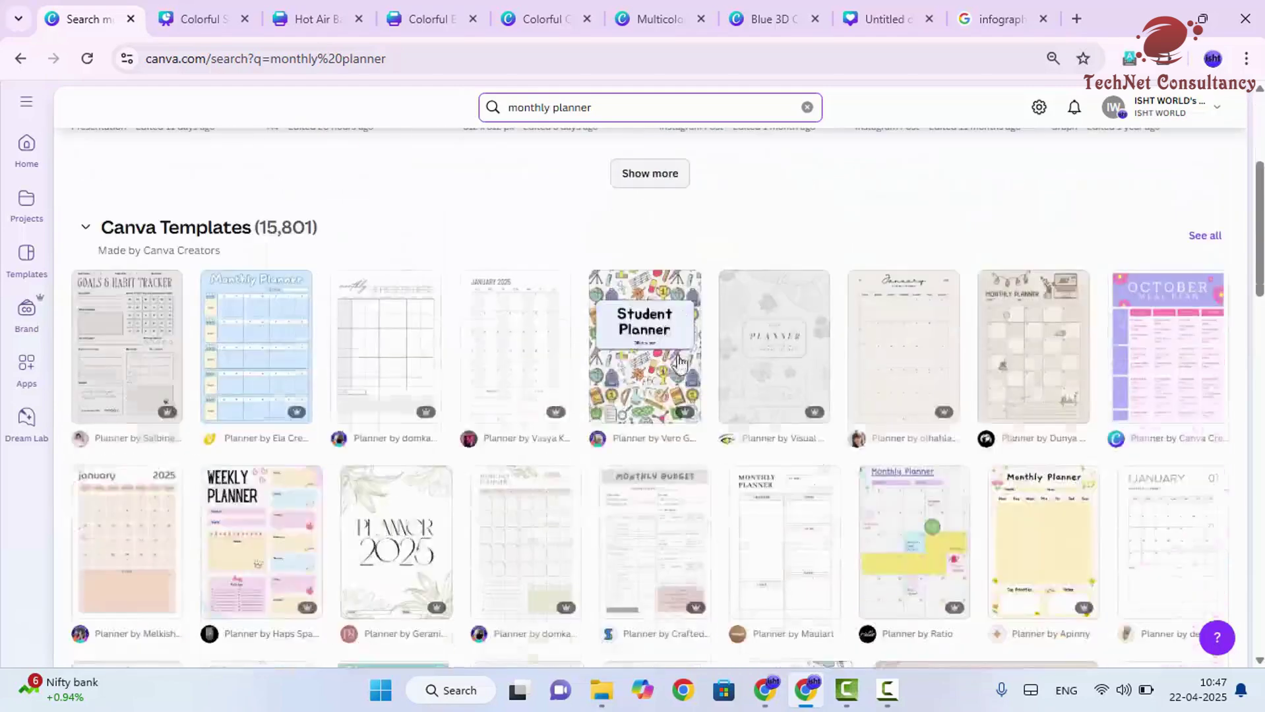
click(267, 362)
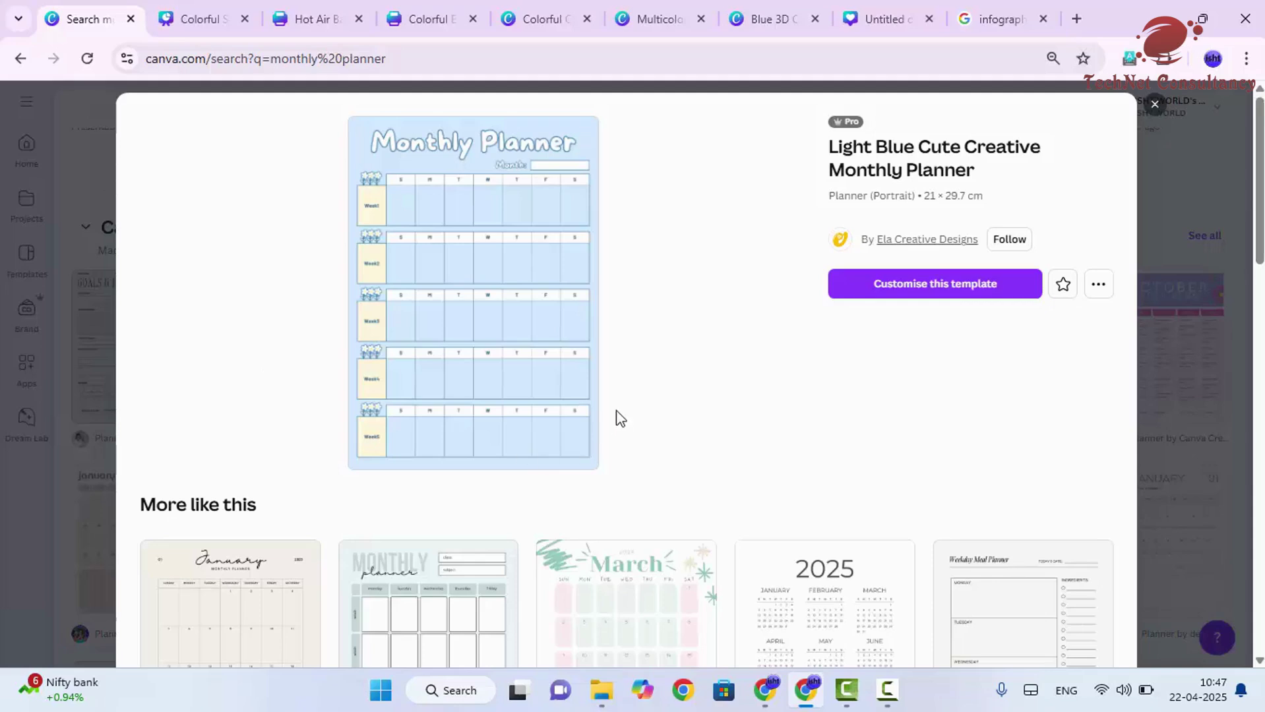
click(919, 296)
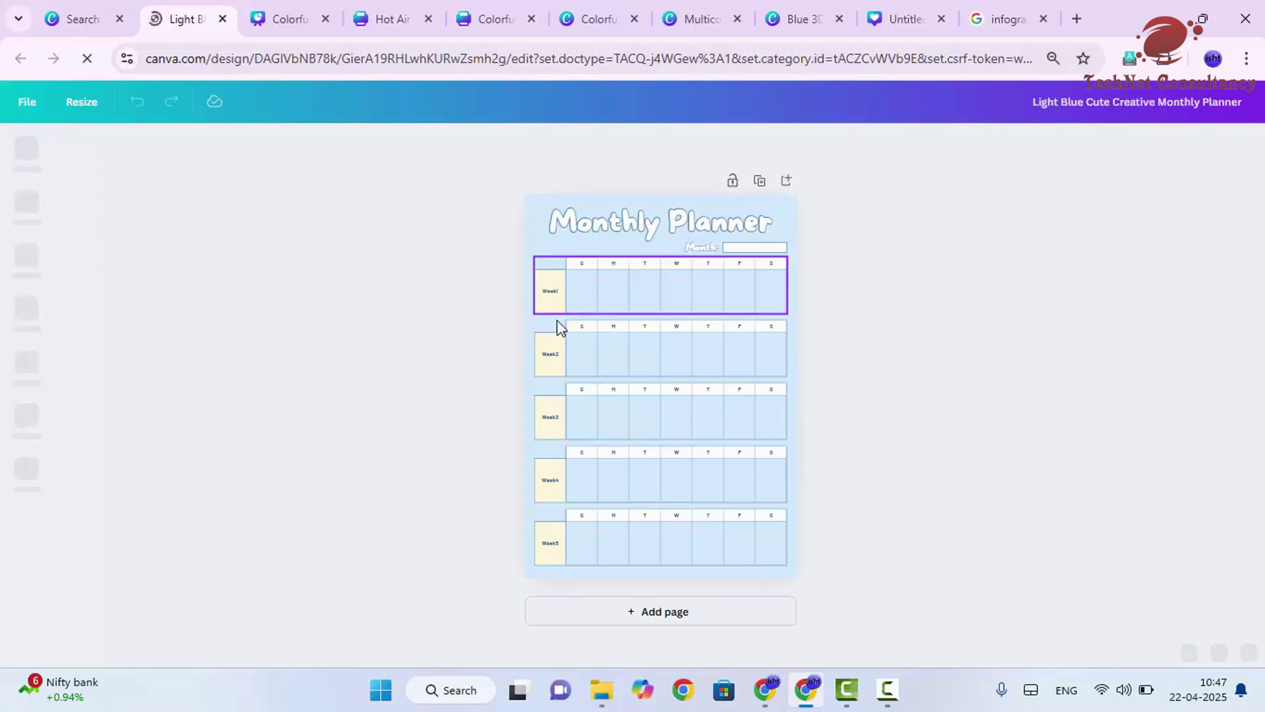
scroll(603, 342, up, 5)
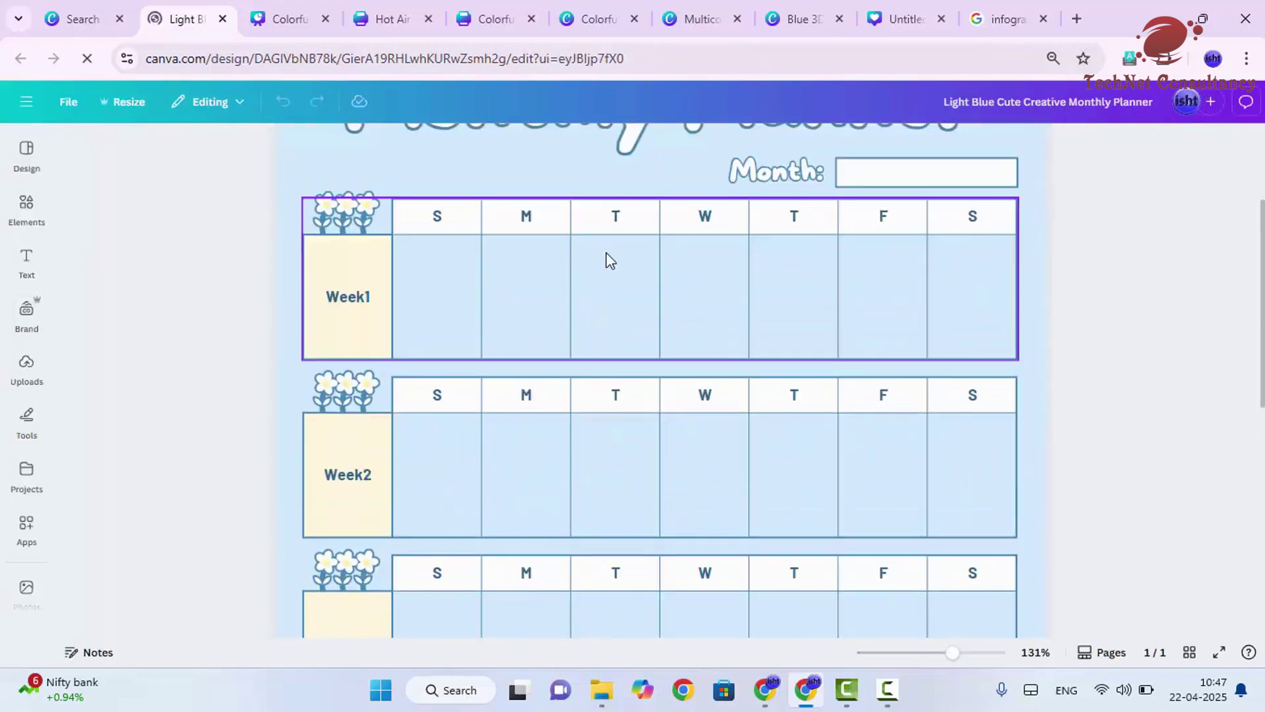
scroll(620, 250, up, 3)
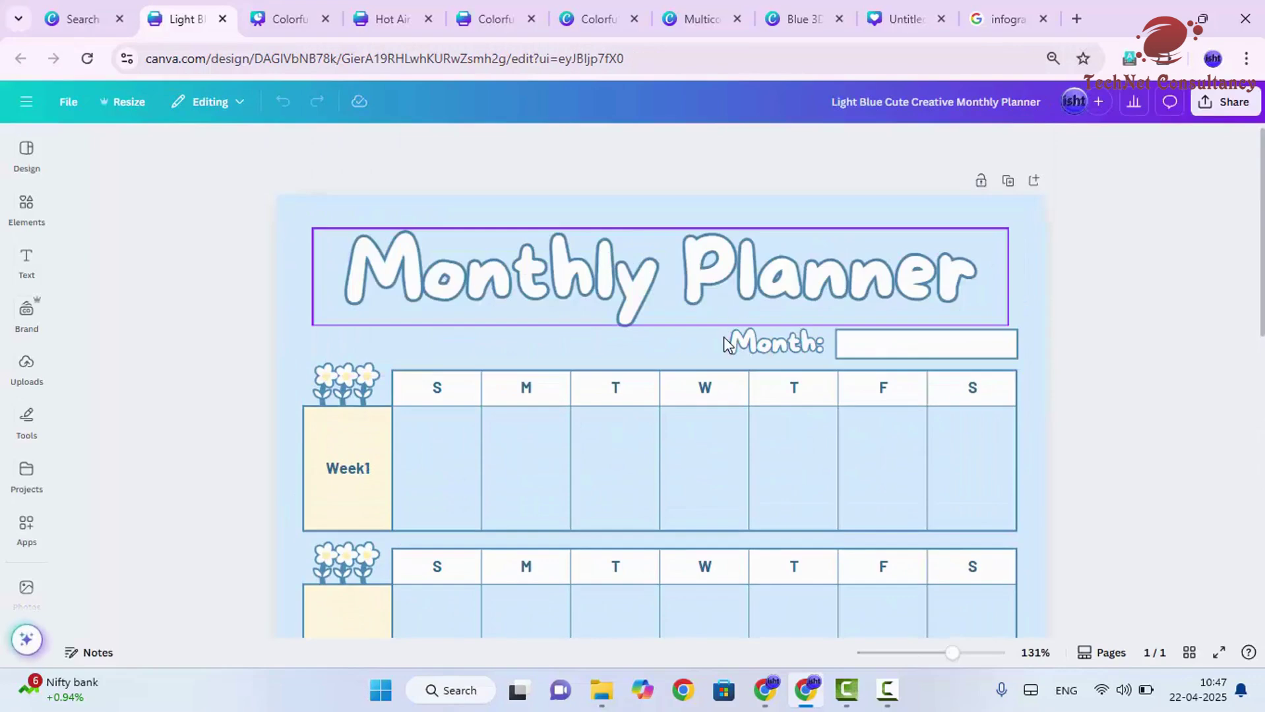
click(328, 473)
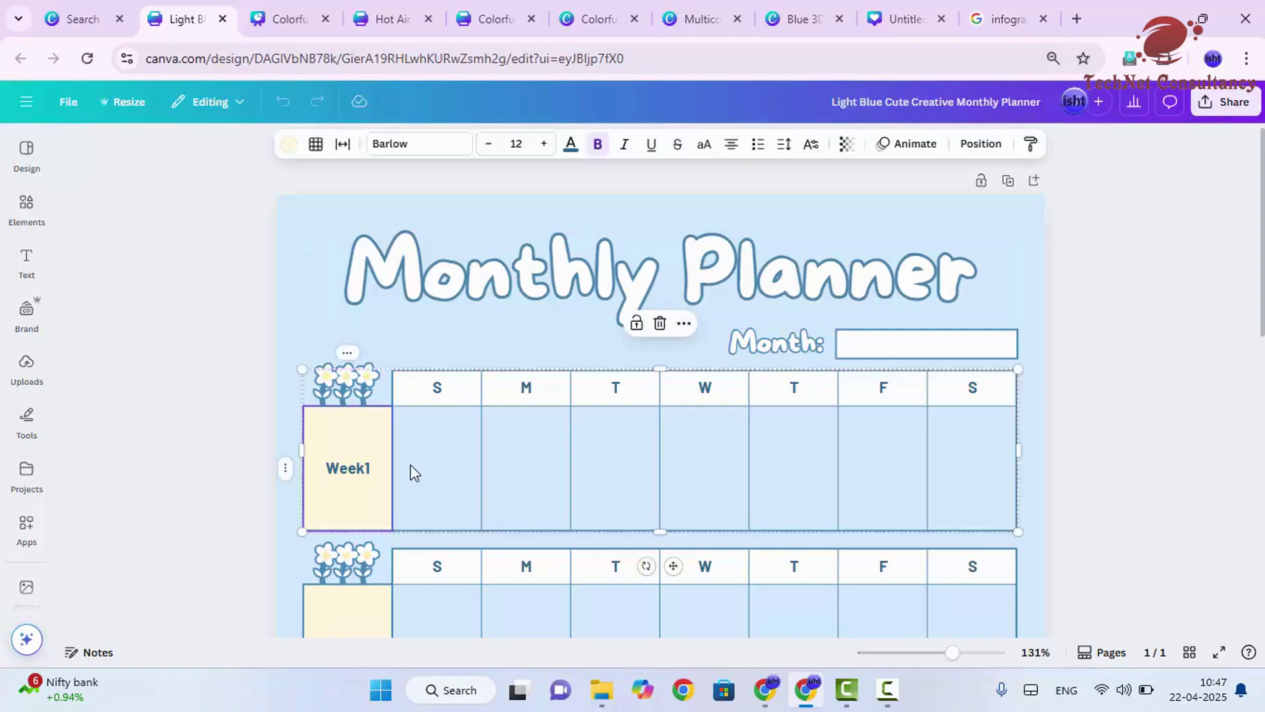
scroll(352, 532, down, 10)
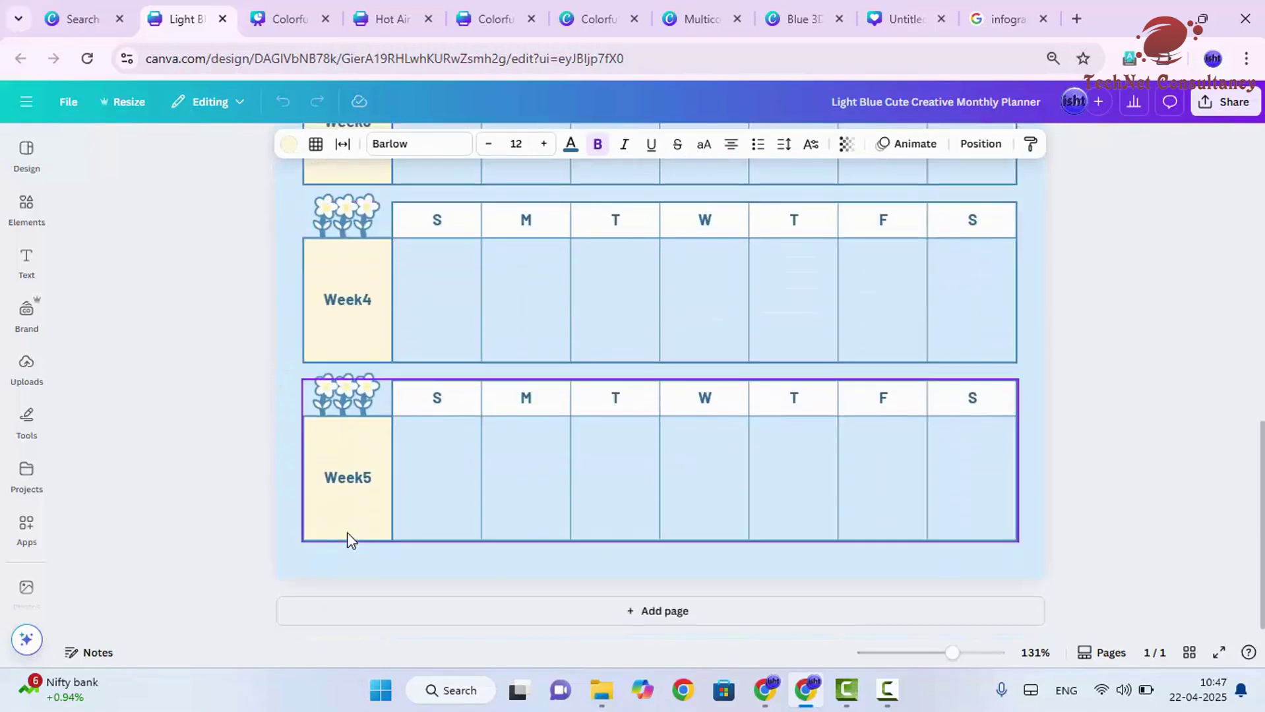
scroll(528, 409, up, 10)
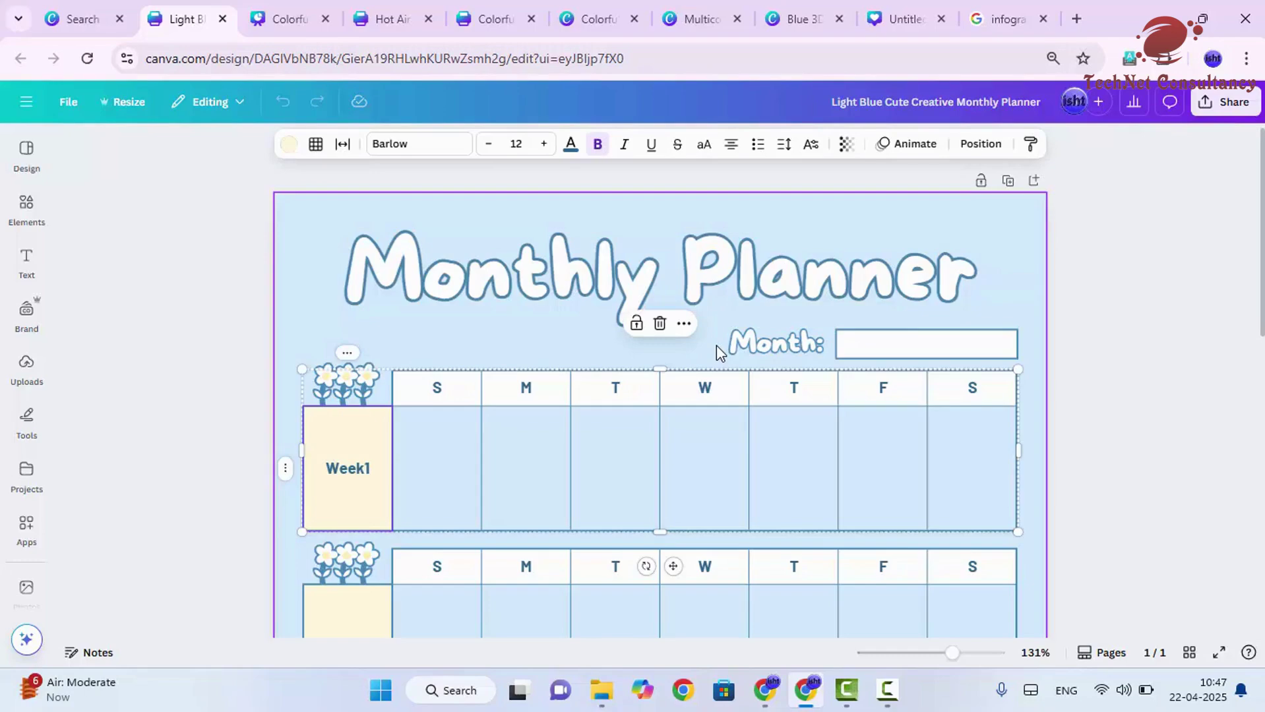
Go back to the monthly planner results and open the Monthly Meal Planner Doc in Pink Pastel Purple Cute Style for customising
click(82, 19)
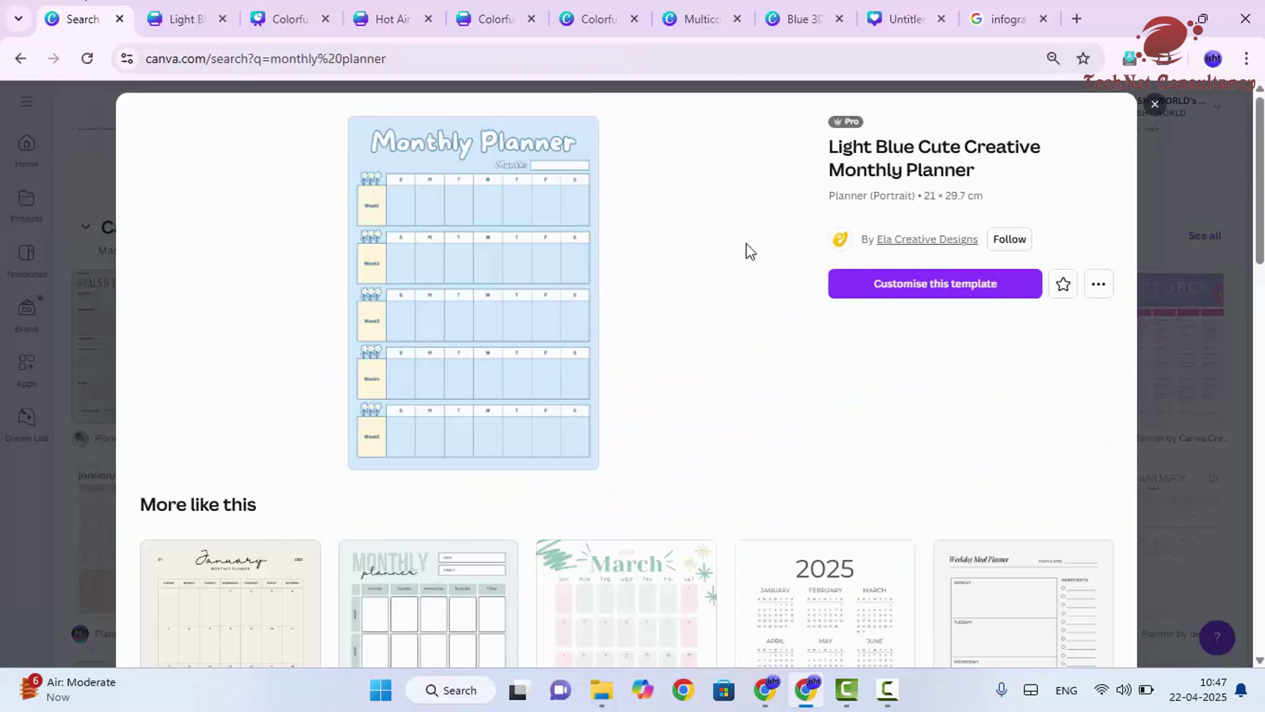
click(1157, 107)
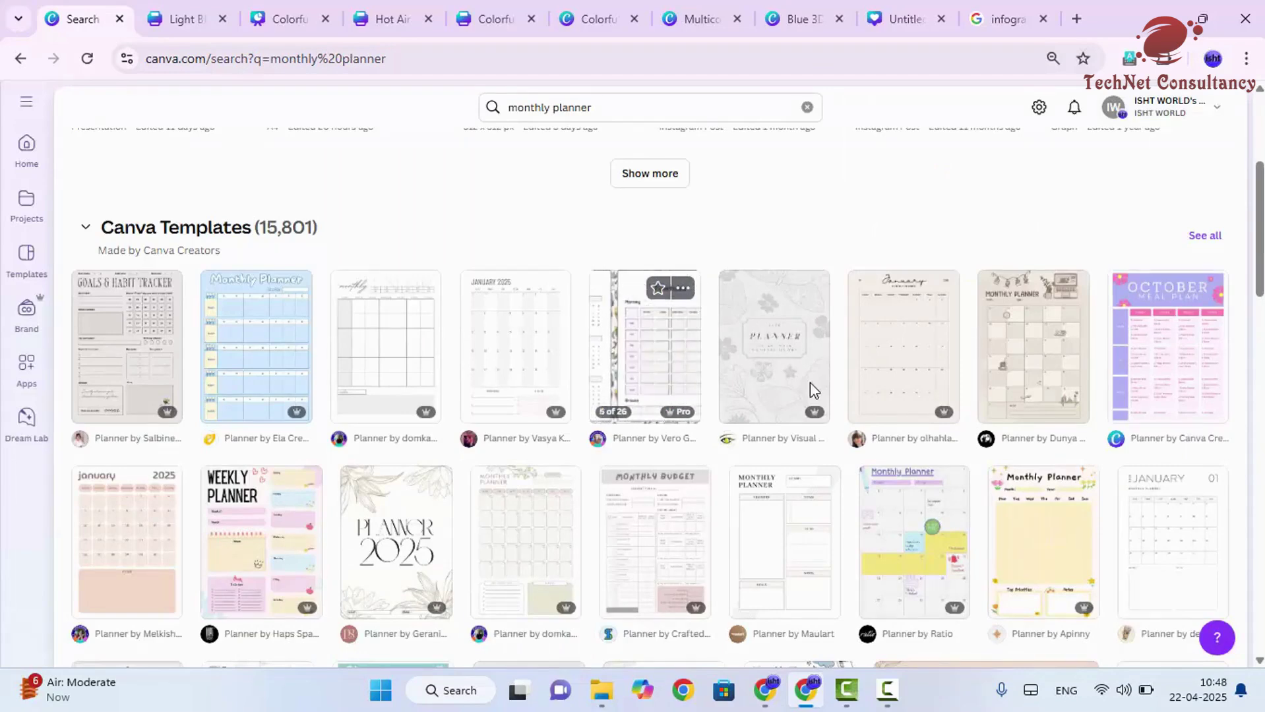
click(1184, 370)
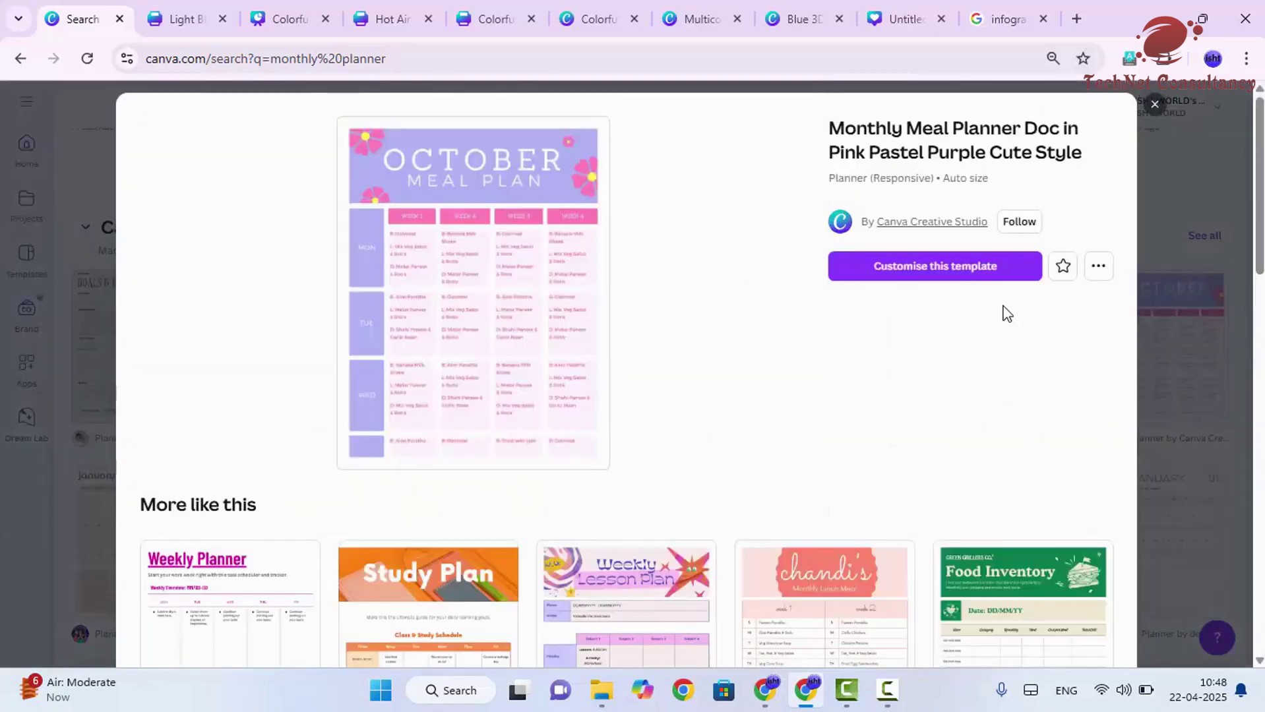
click(960, 276)
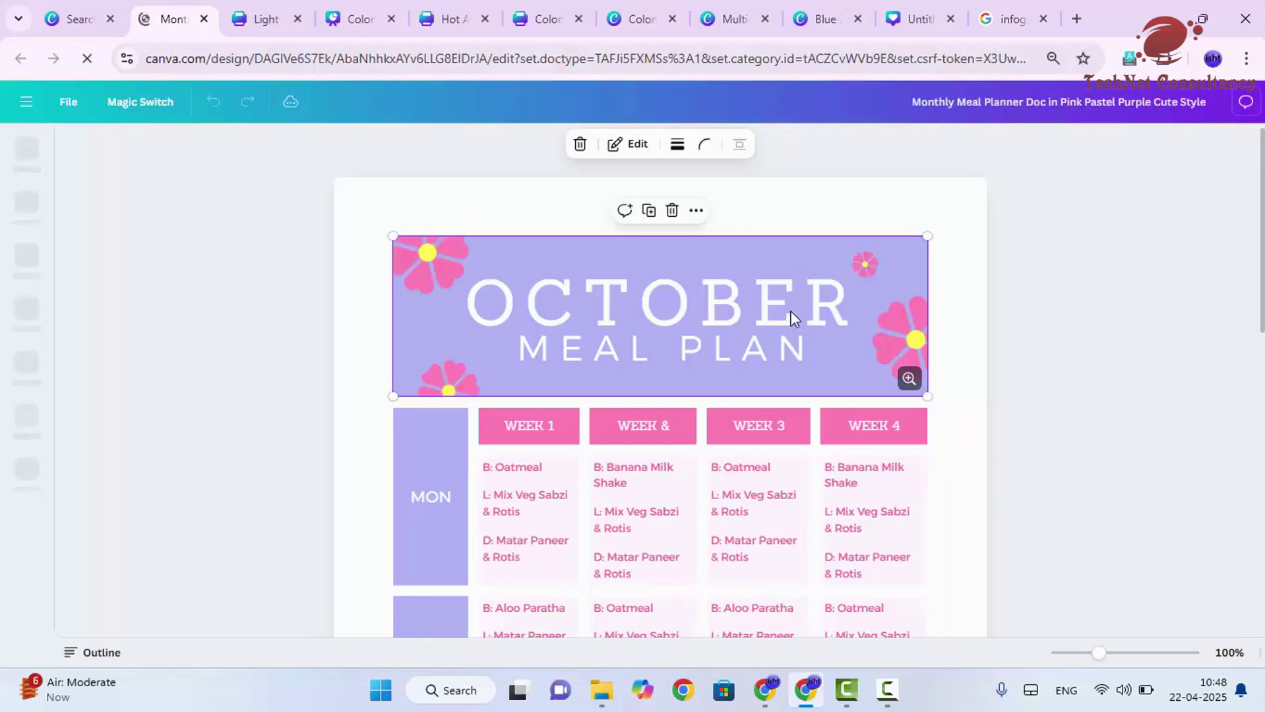
Examine the October meal plan's banner and its daily meals for each week, from Monday down to Friday and back
scroll(543, 340, down, 3)
scroll(479, 336, down, 1)
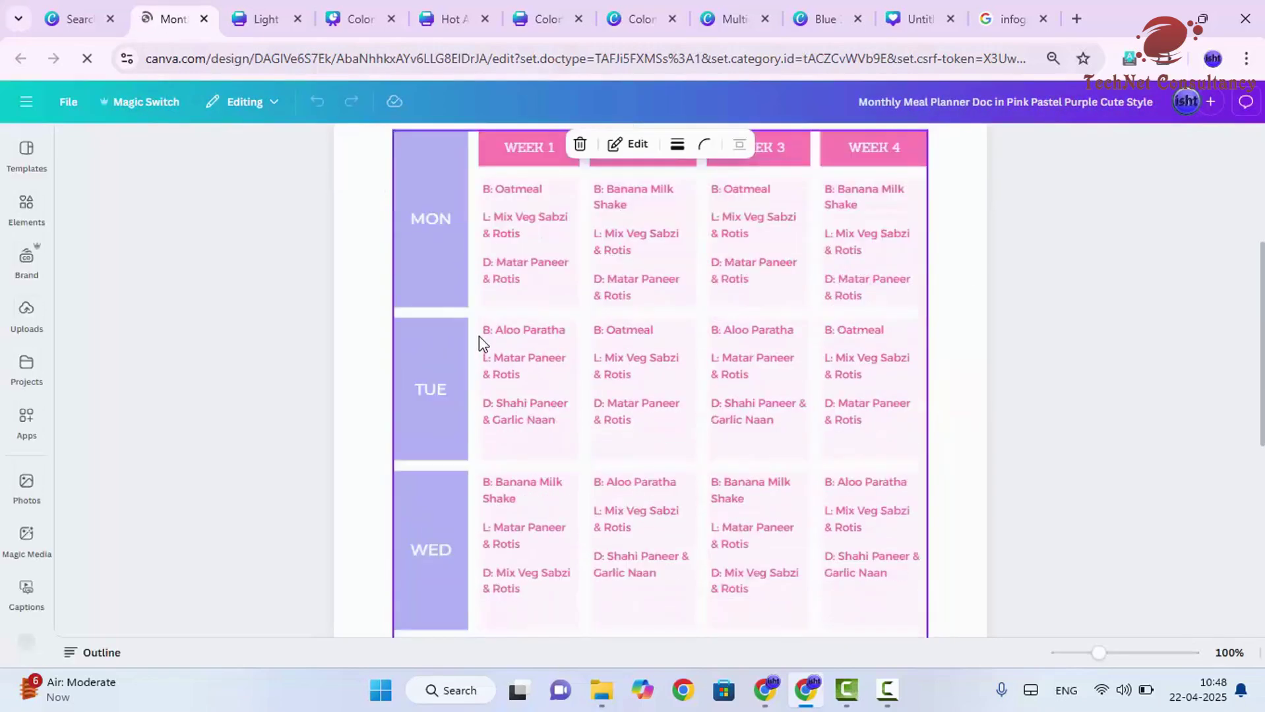
scroll(479, 336, up, 3)
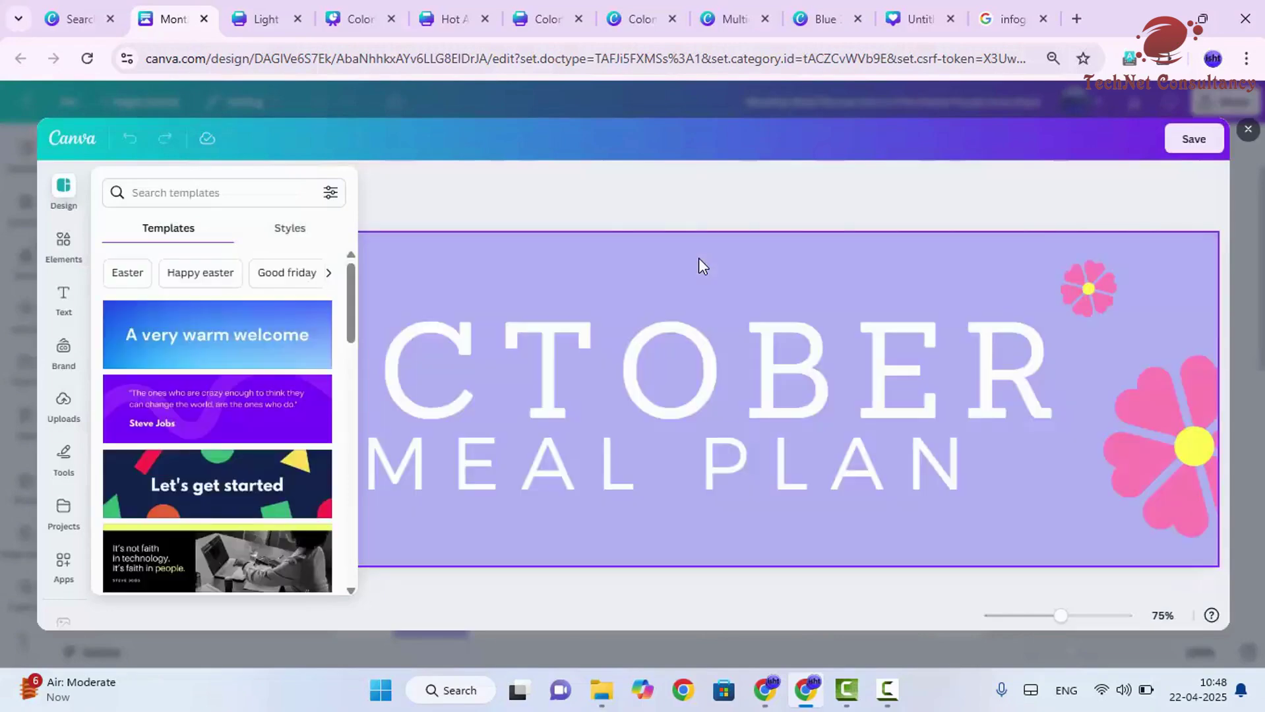
click(1248, 130)
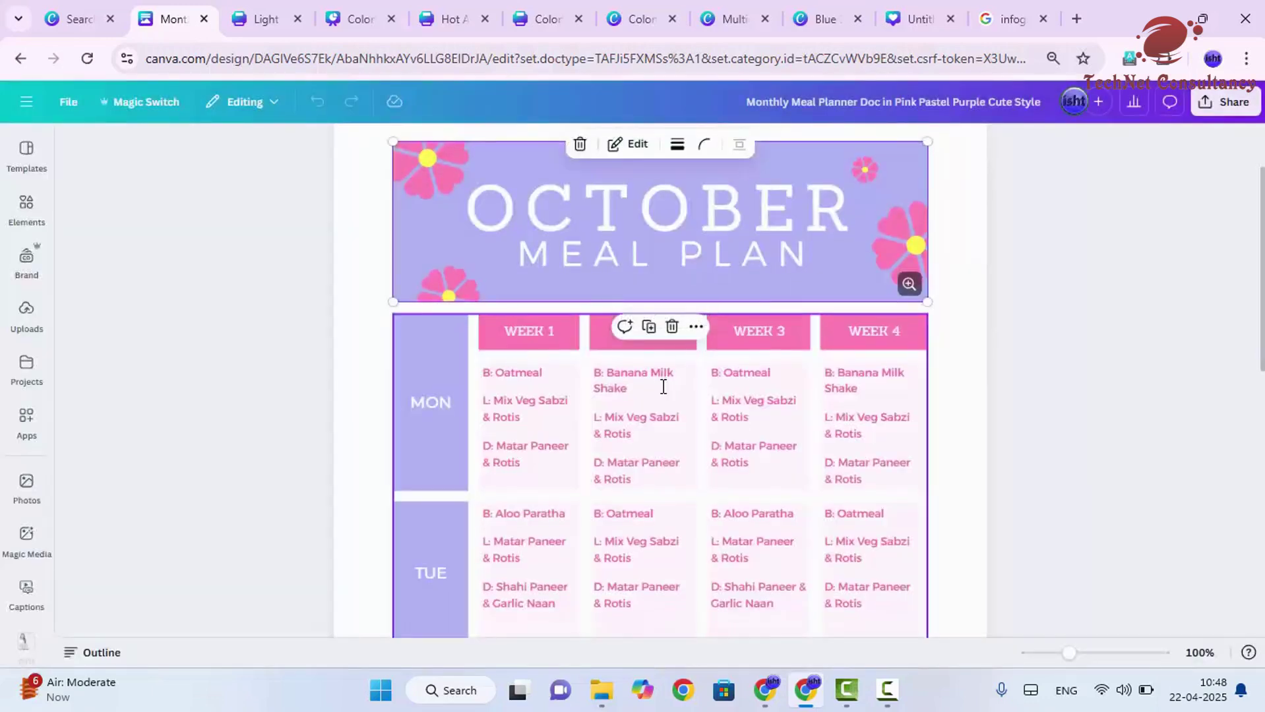
scroll(664, 387, down, 1)
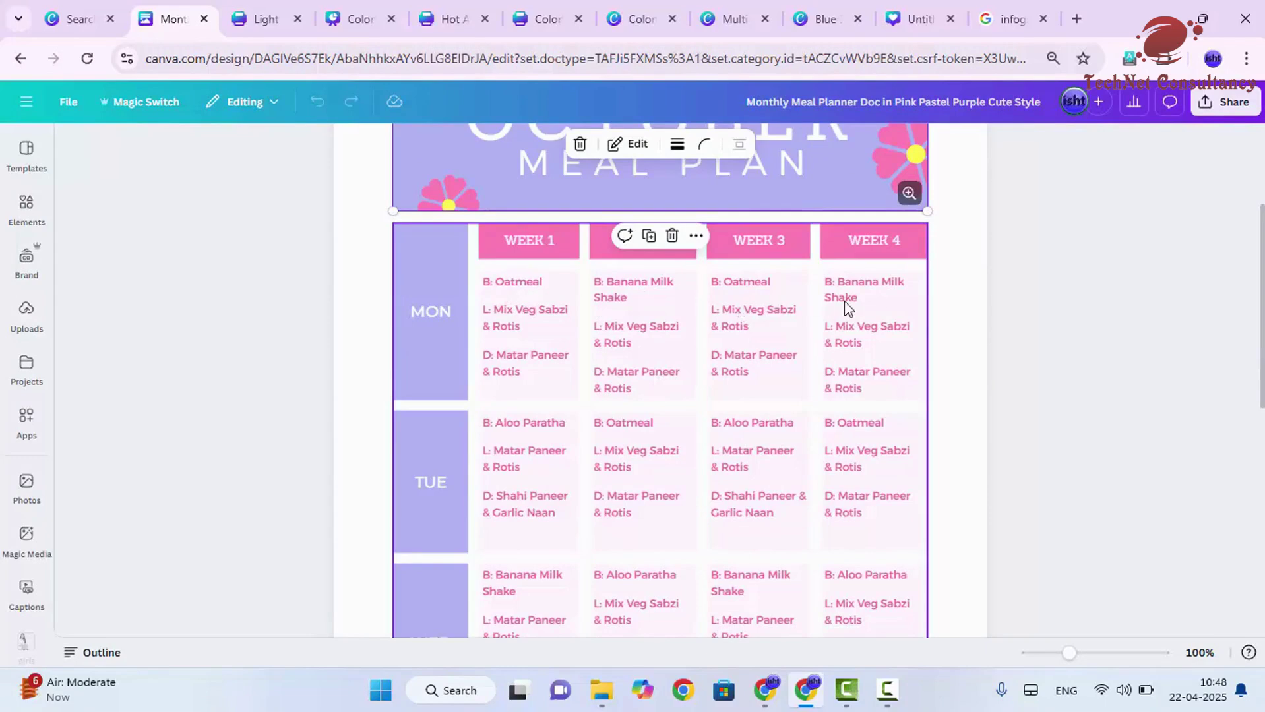
scroll(527, 367, down, 1)
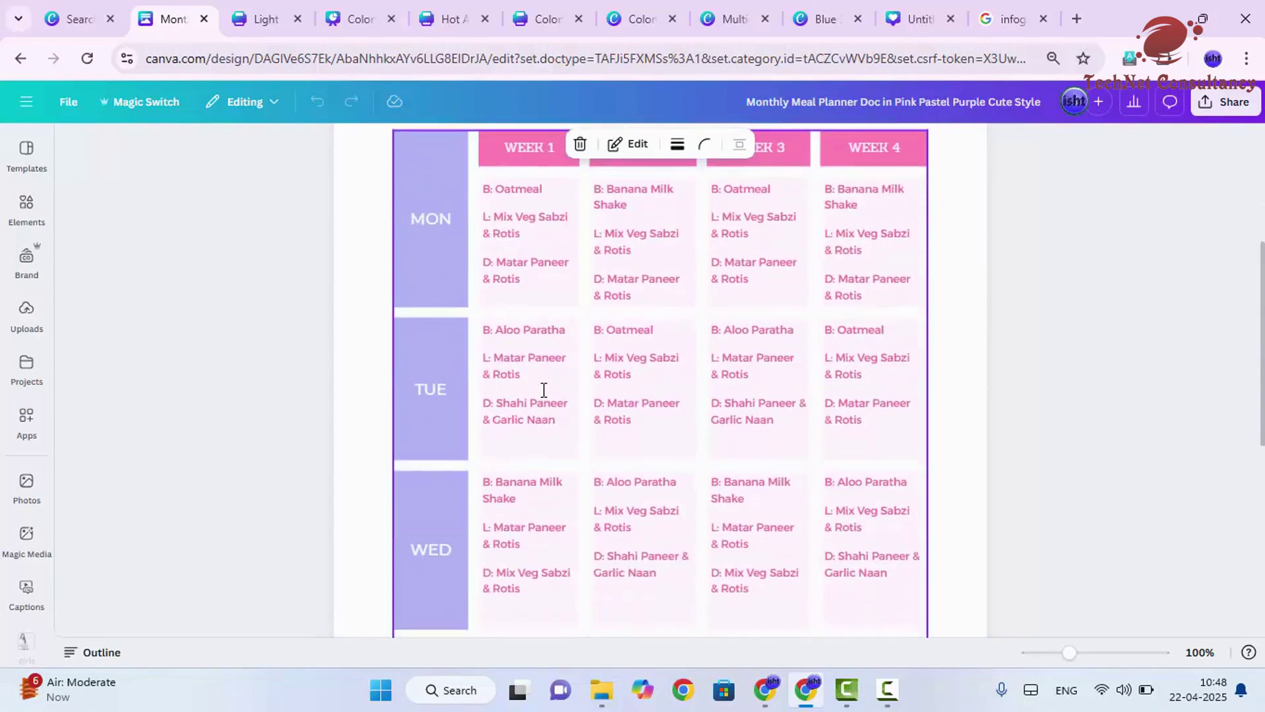
scroll(905, 385, down, 5)
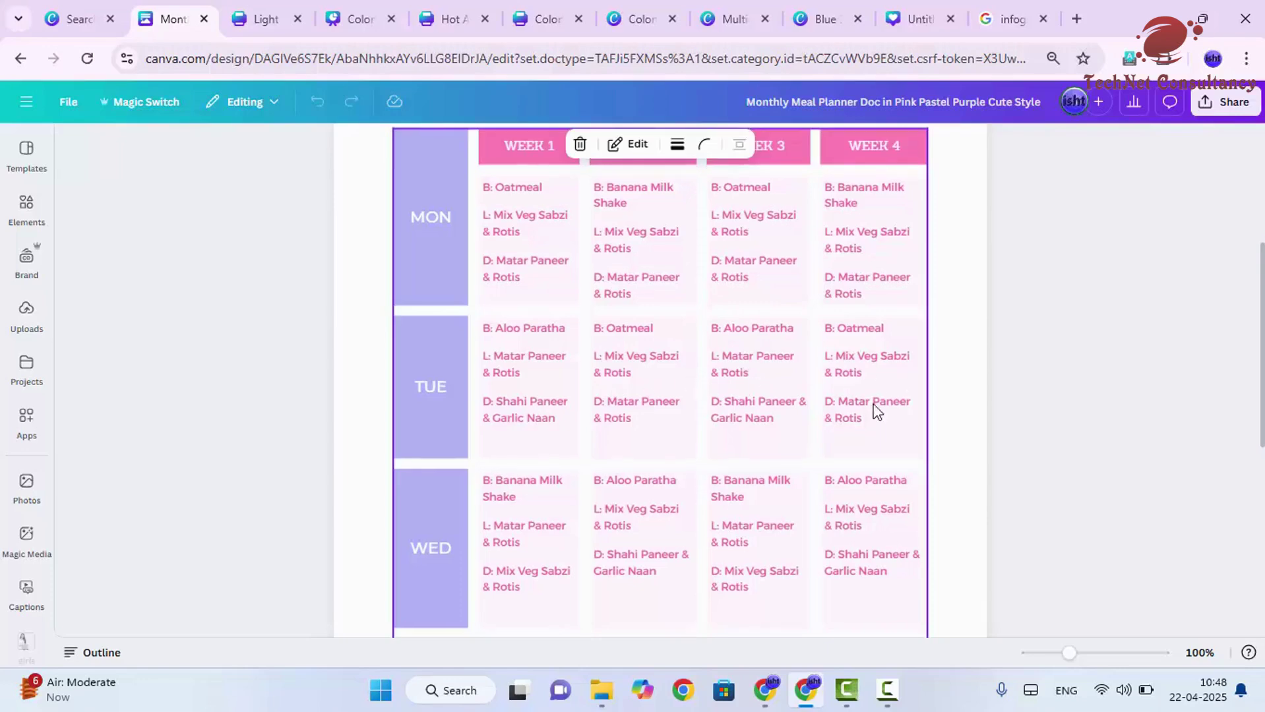
scroll(650, 500, up, 8)
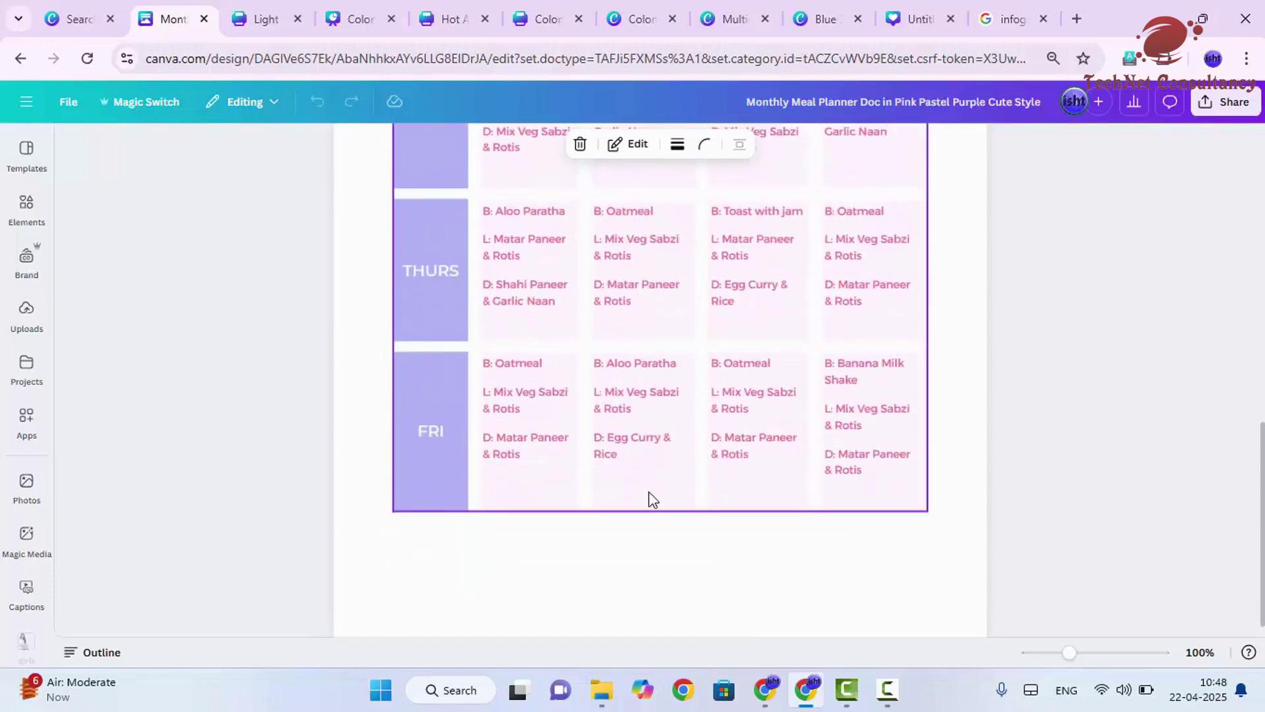
click(30, 155)
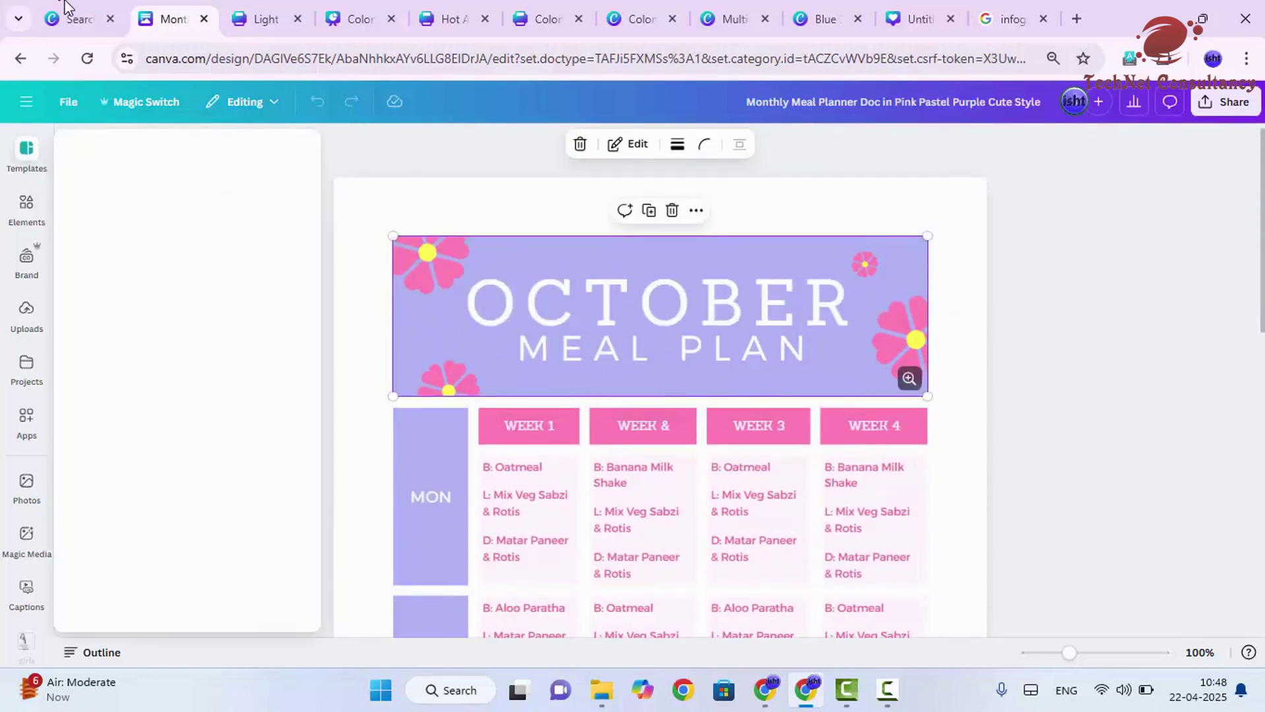
Return to the template search results, dismiss the meal planner preview and search for "yearly planner" instead
click(79, 19)
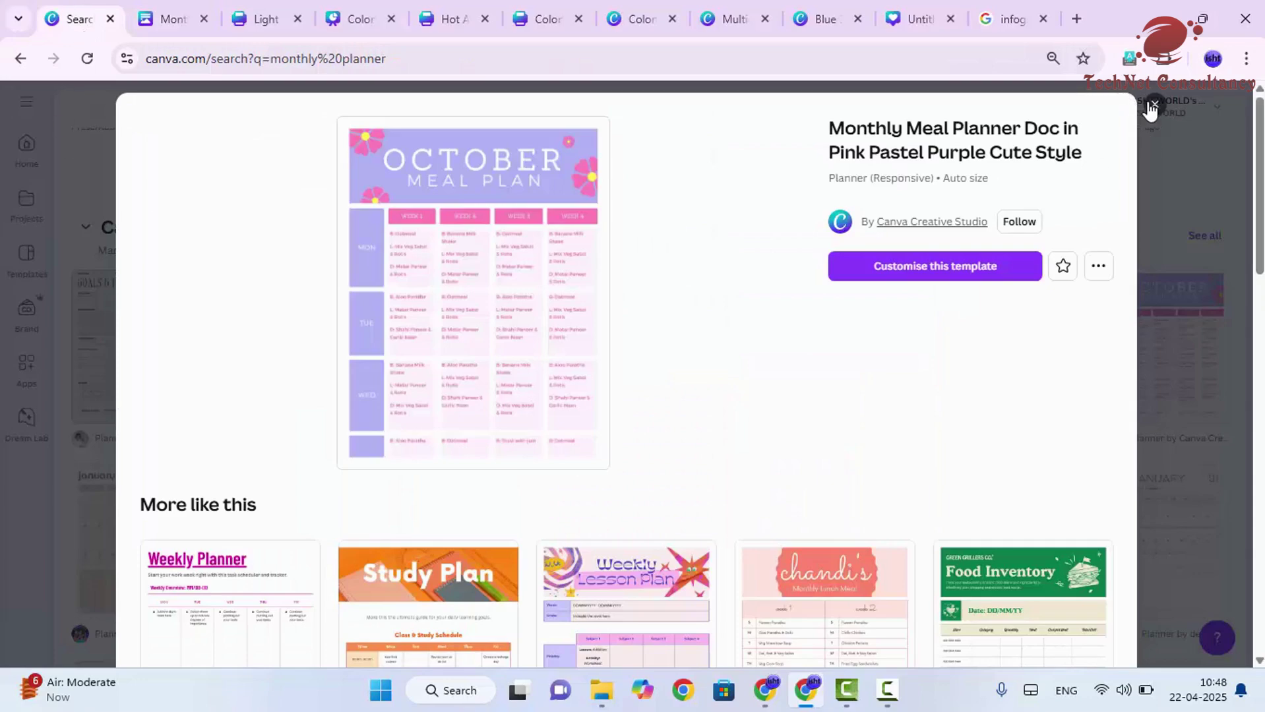
click(1153, 106)
drag(551, 108, 531, 108)
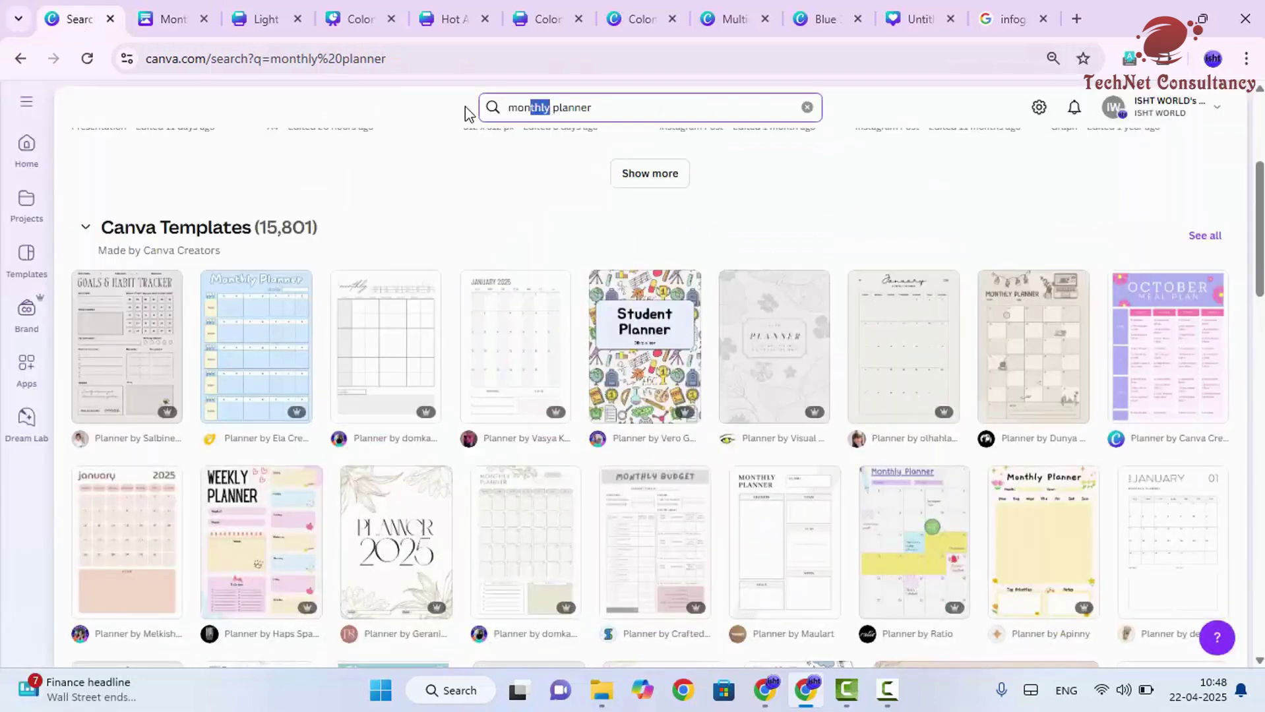
text(yearl)
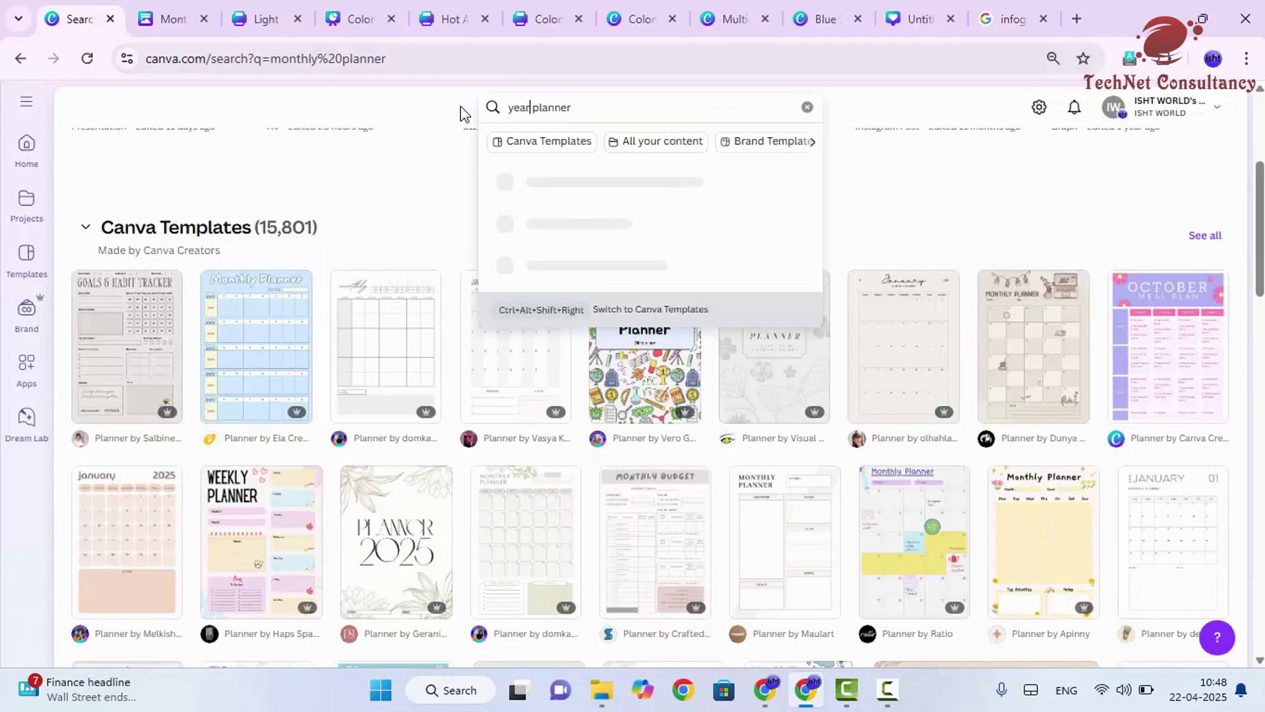
text(y)
key(Return)
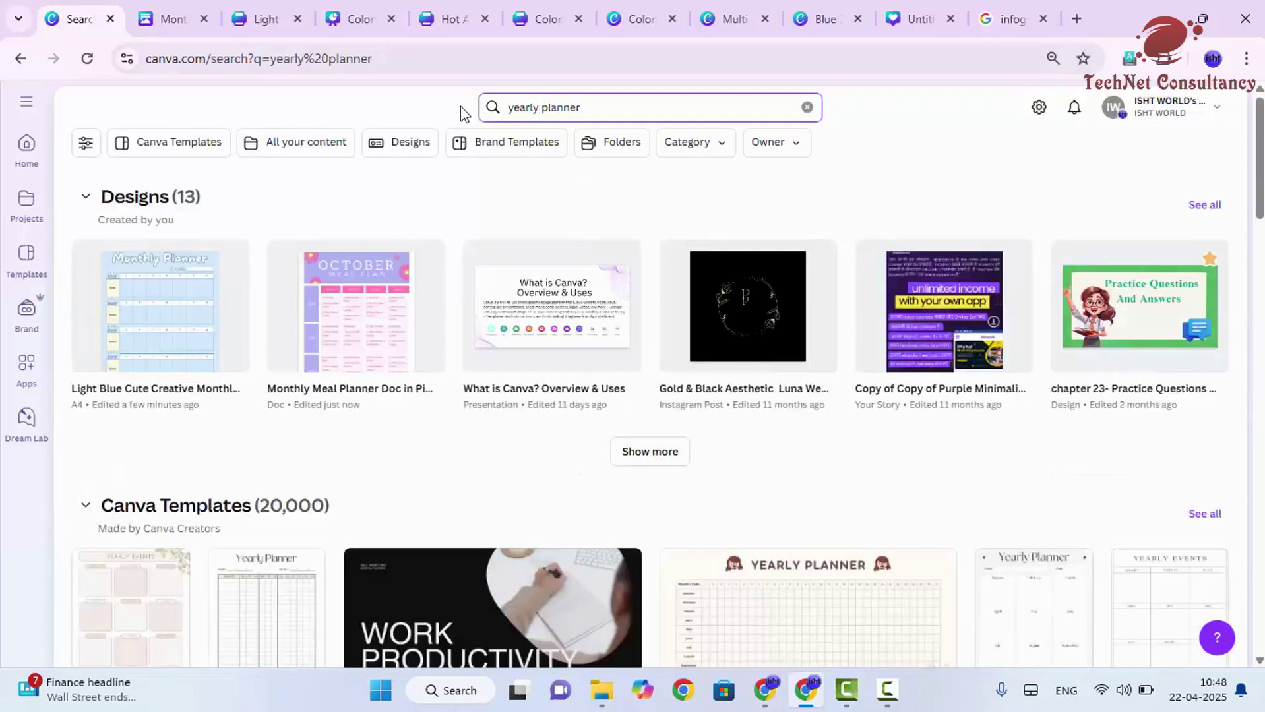
Choose the Beige Pastel Simple And Minimalist Yearly Planner Calendar from the yearly planner results and open it for customising
scroll(567, 231, down, 4)
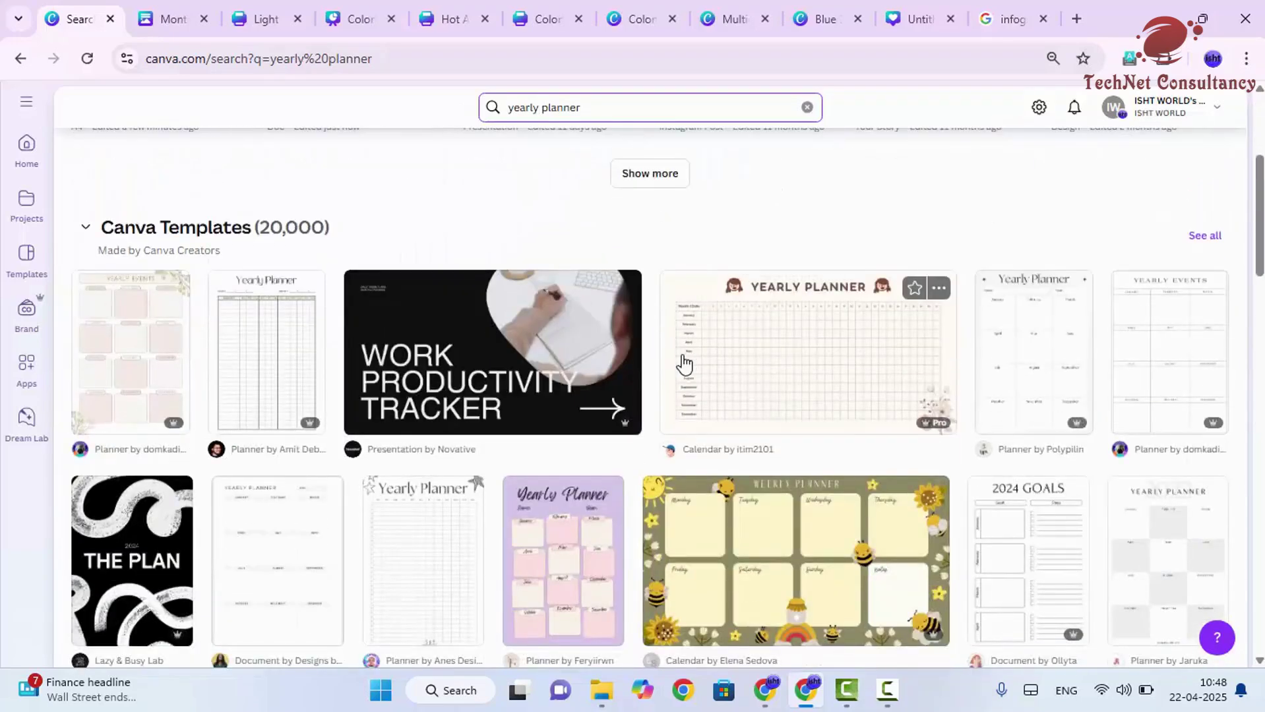
scroll(686, 364, down, 1)
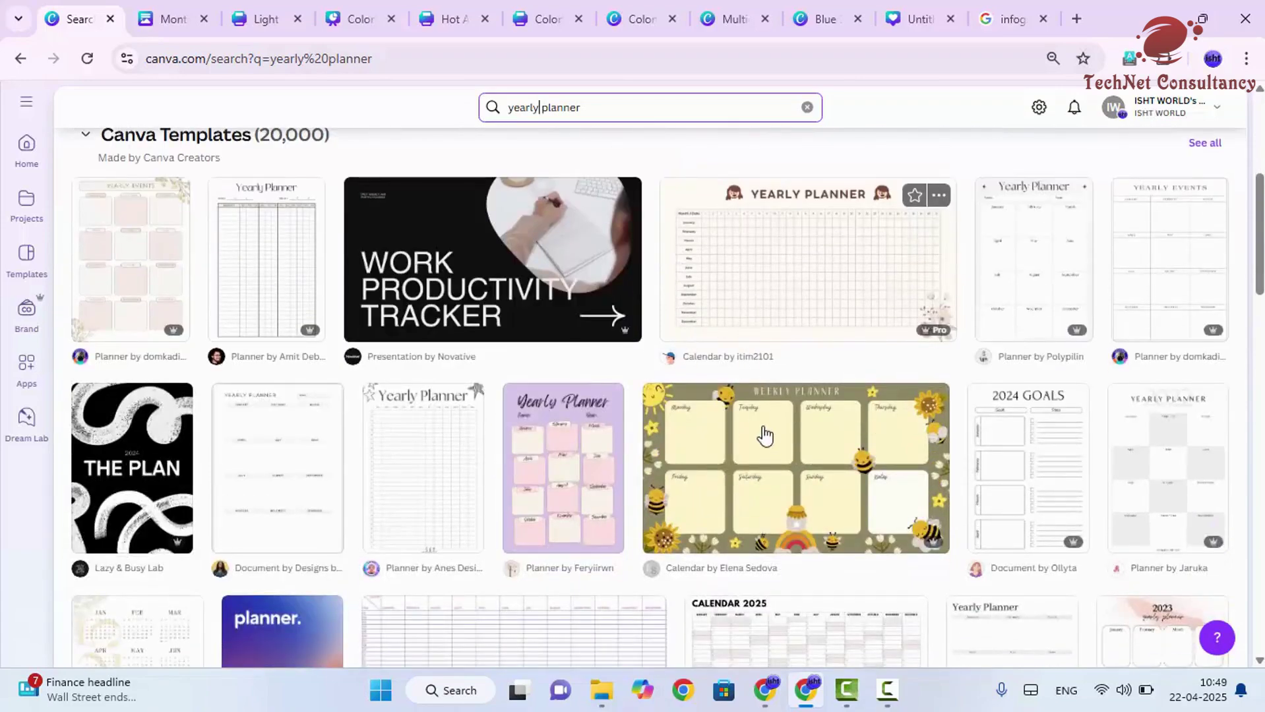
click(805, 277)
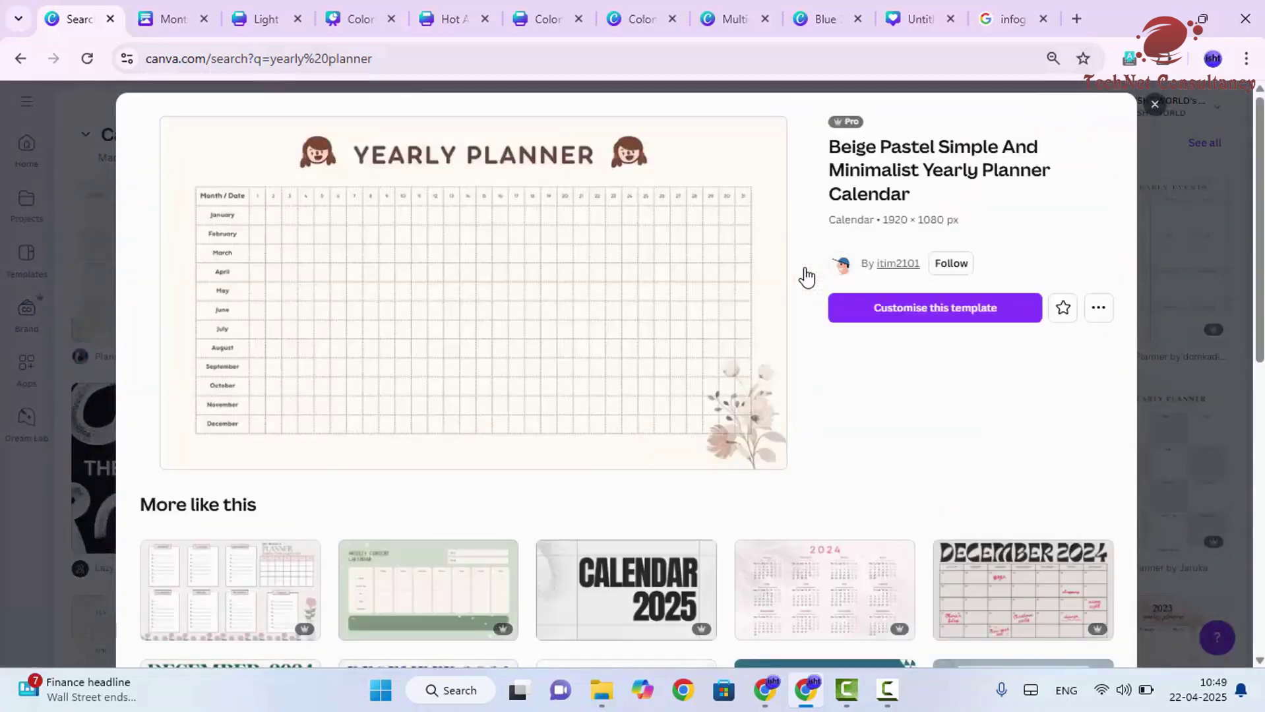
click(885, 322)
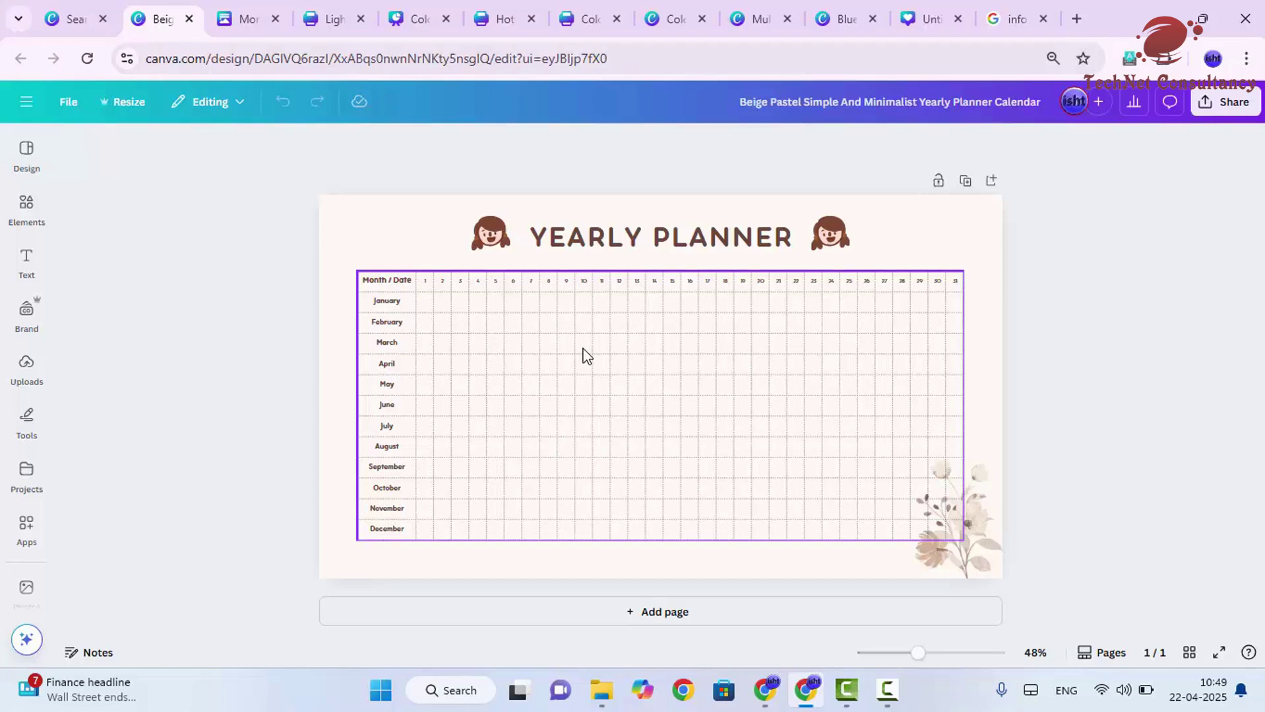
Return to the template search results, dismiss the yearly planner preview and search for "notebooks" instead
click(74, 20)
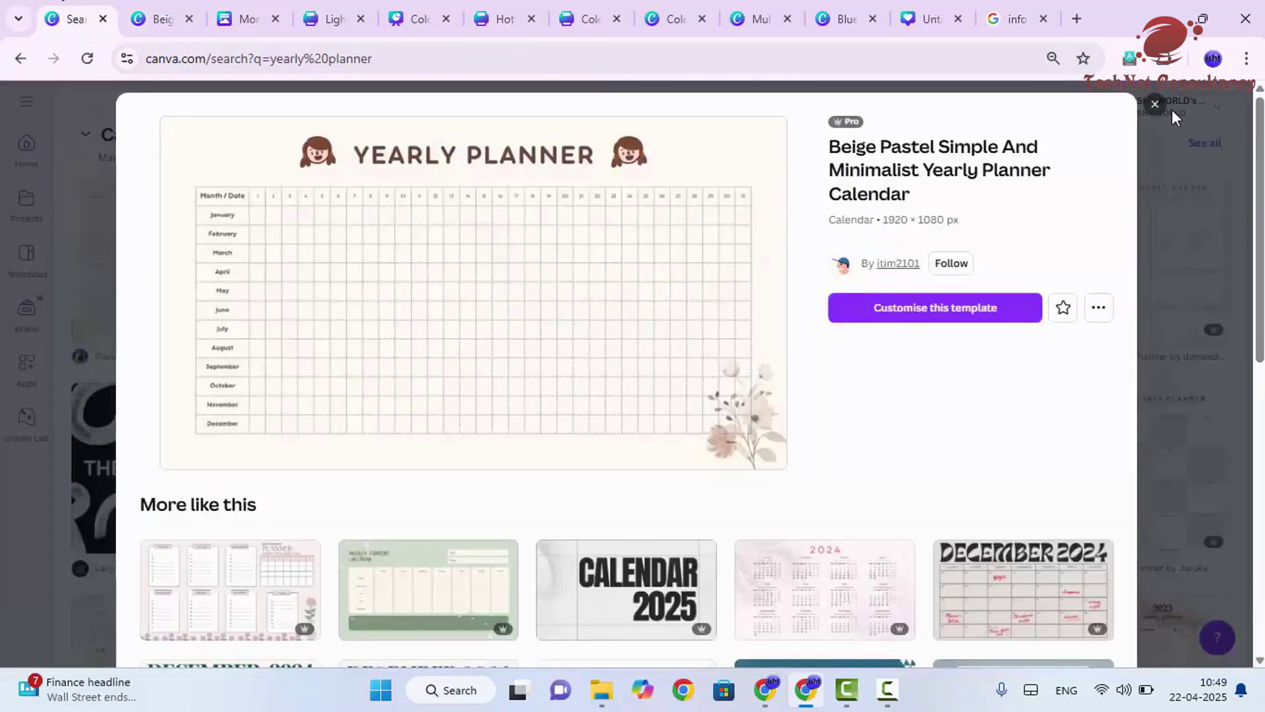
click(1154, 104)
drag(677, 113, 512, 113)
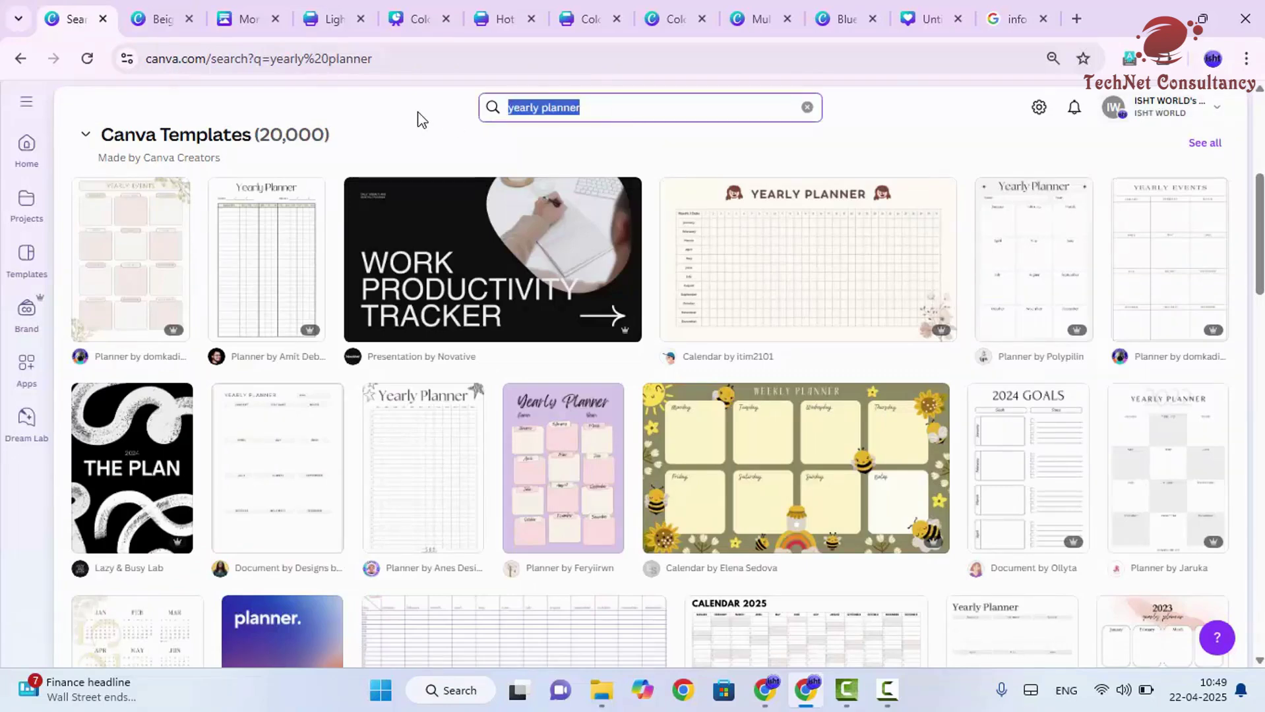
text(r)
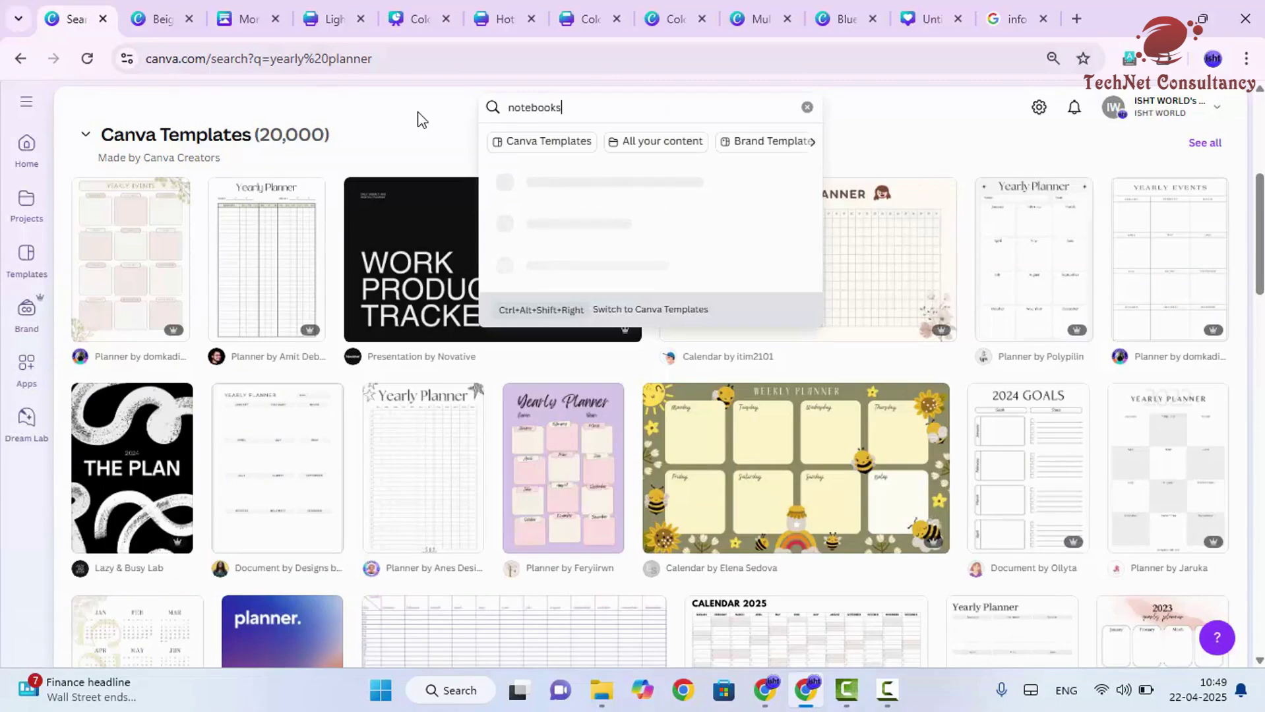
text(otebooks)
key(Return)
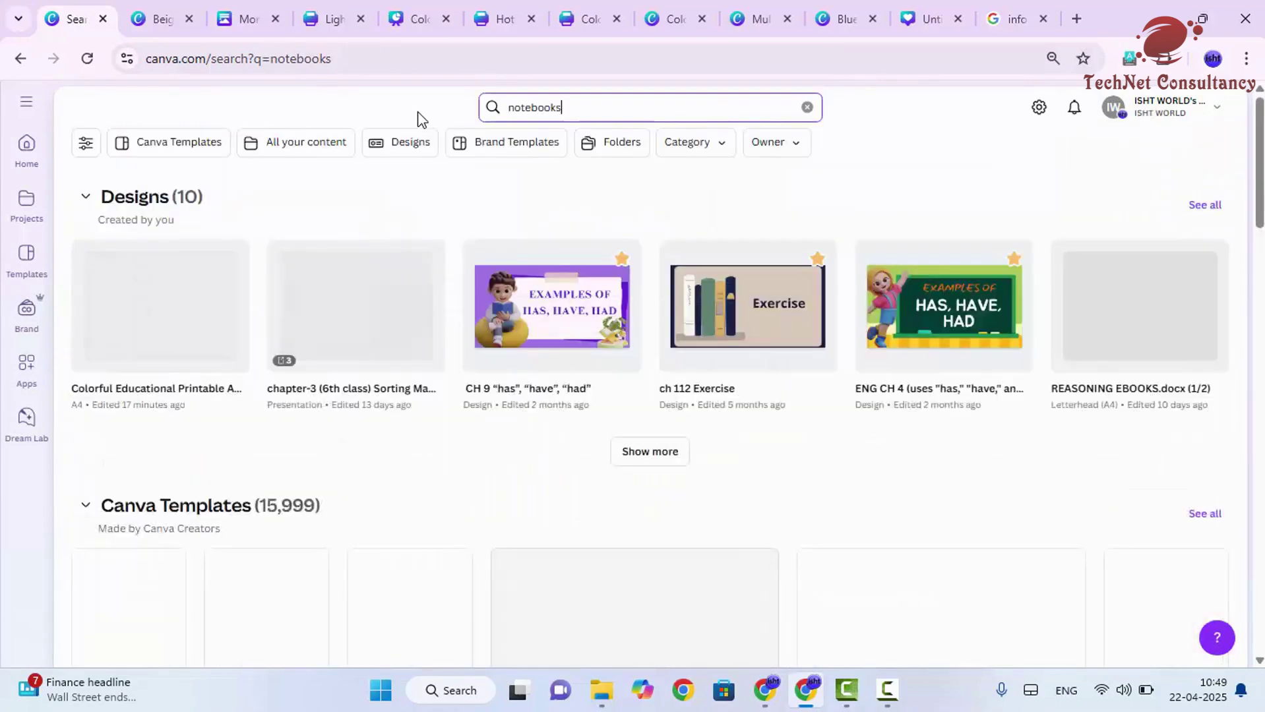
Look through the notebook templates made by Canva creators, showing more of them once the first set ends
scroll(552, 333, down, 4)
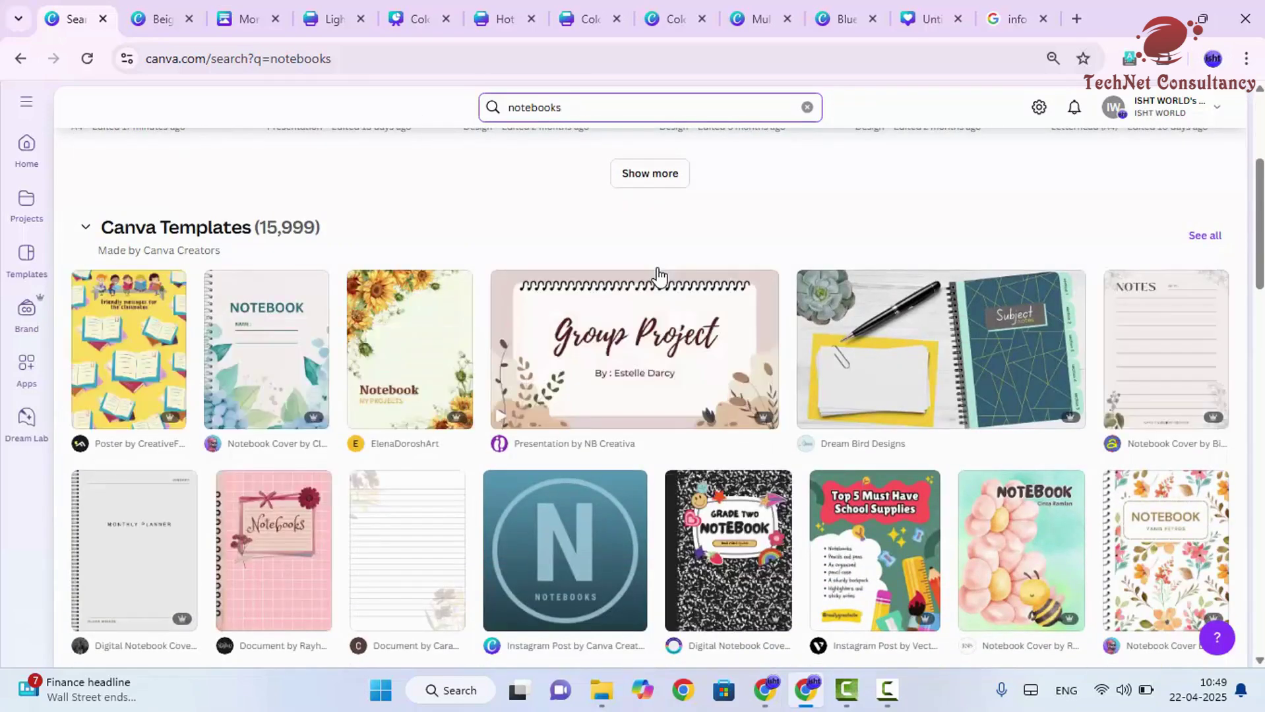
scroll(658, 276, down, 5)
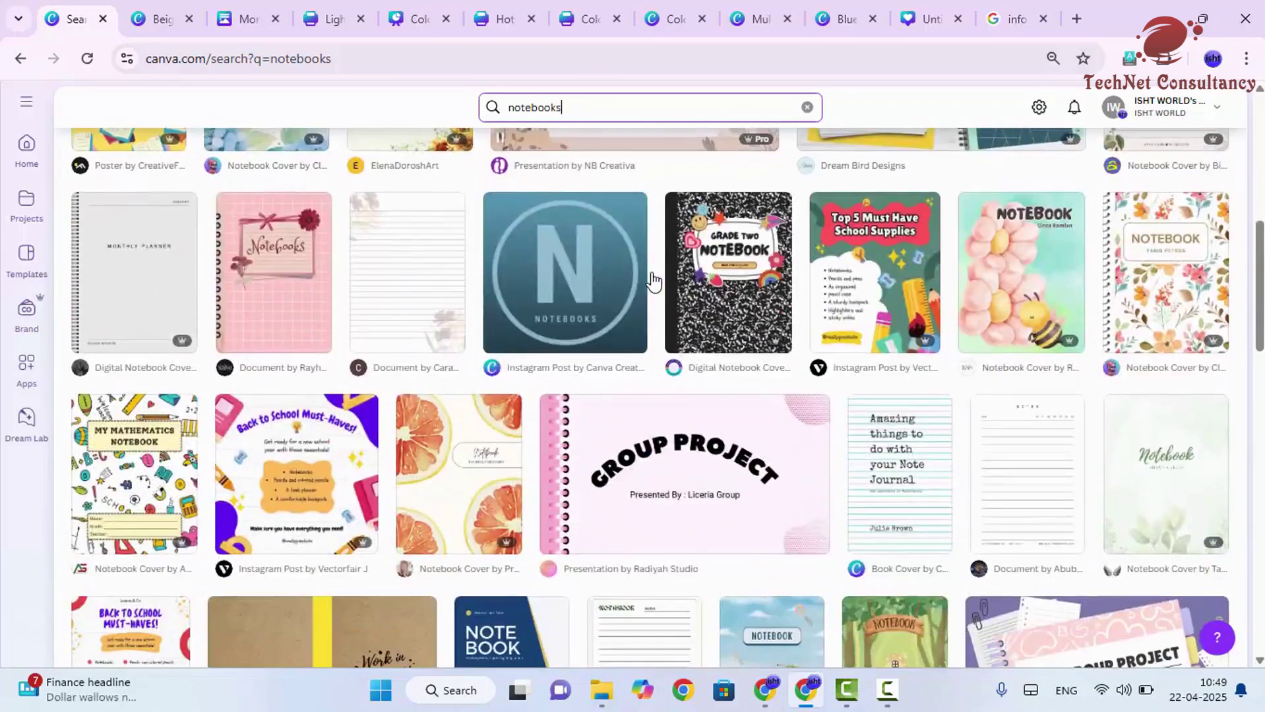
scroll(300, 340, up, 3)
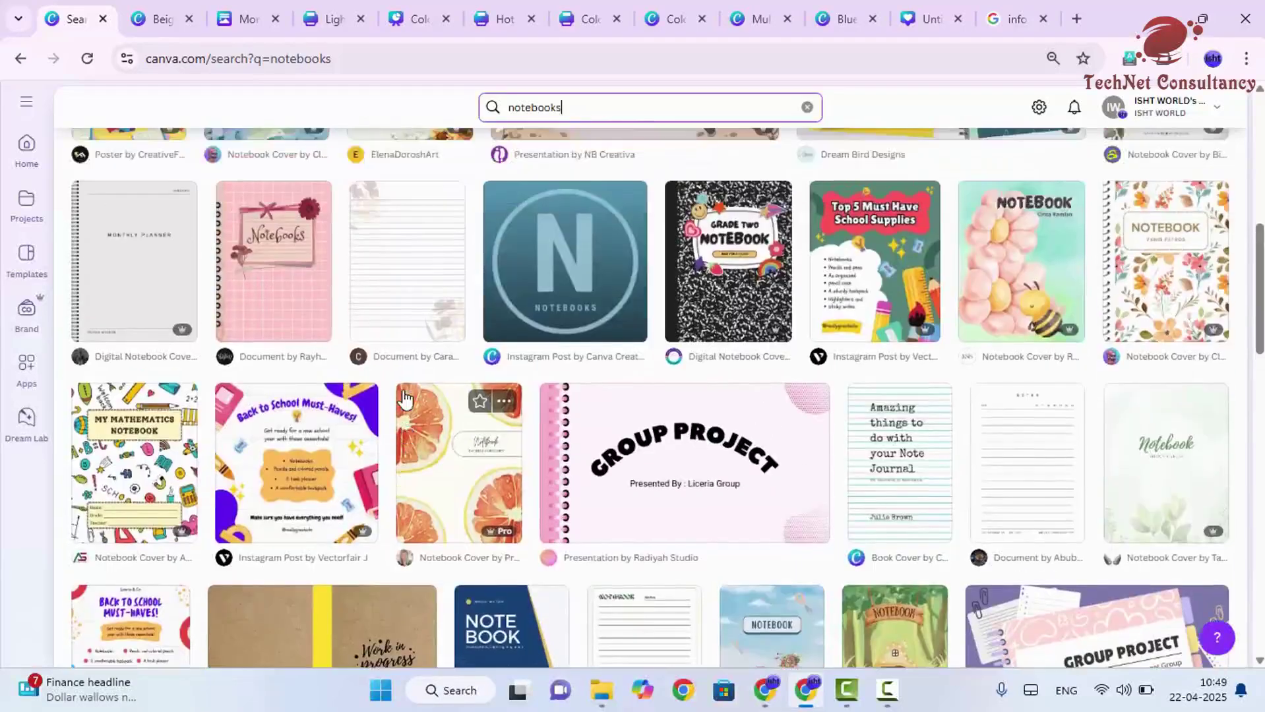
scroll(296, 316, up, 2)
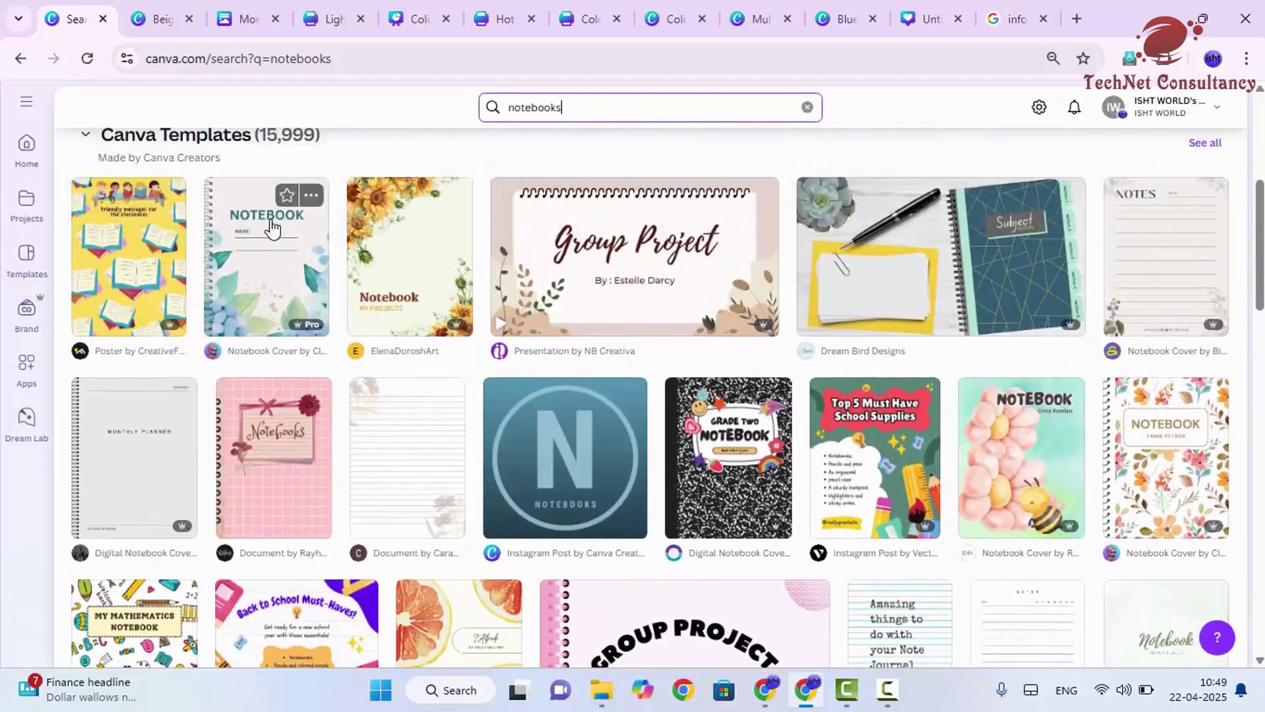
scroll(912, 396, down, 7)
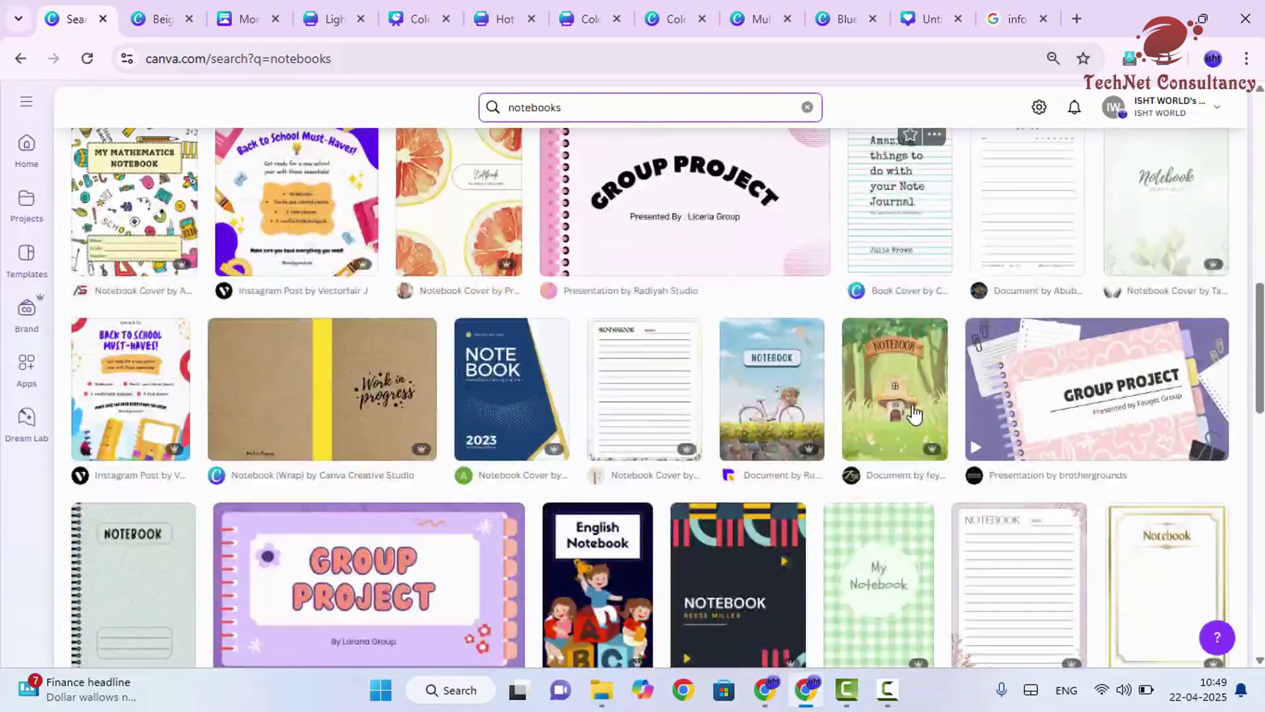
scroll(911, 414, down, 3)
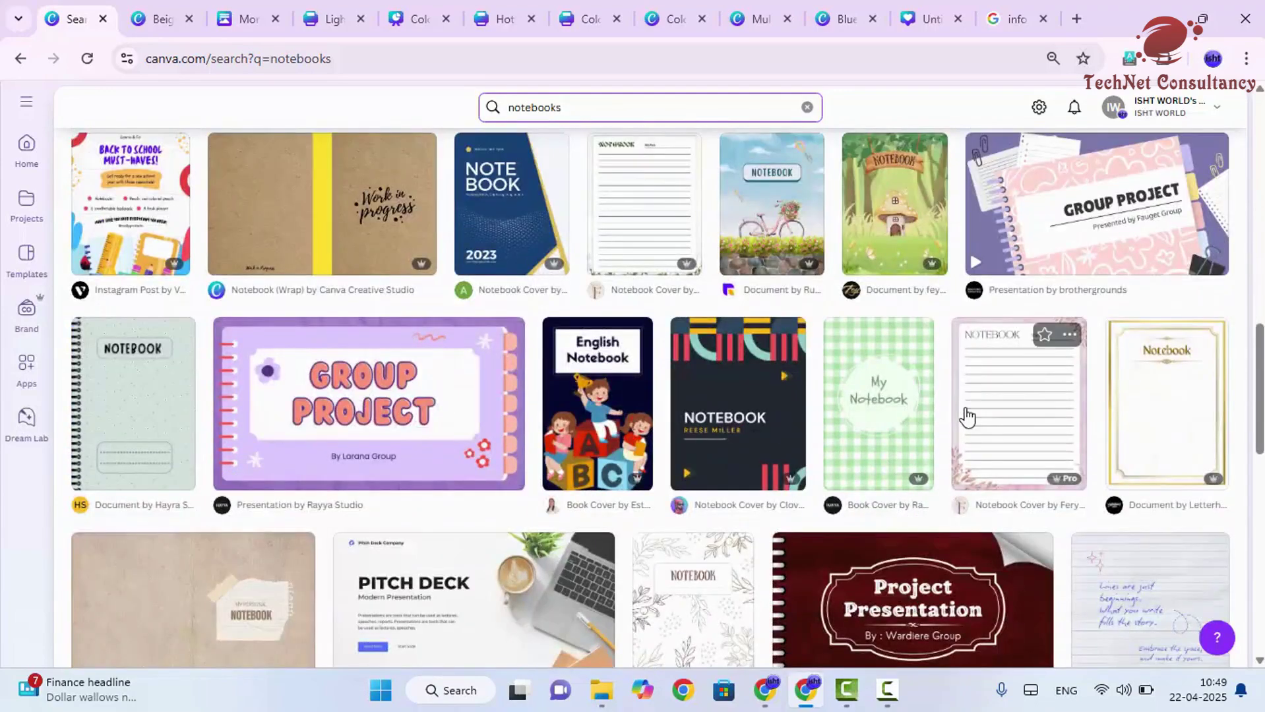
scroll(950, 415, down, 2)
scroll(944, 417, down, 3)
scroll(193, 335, down, 1)
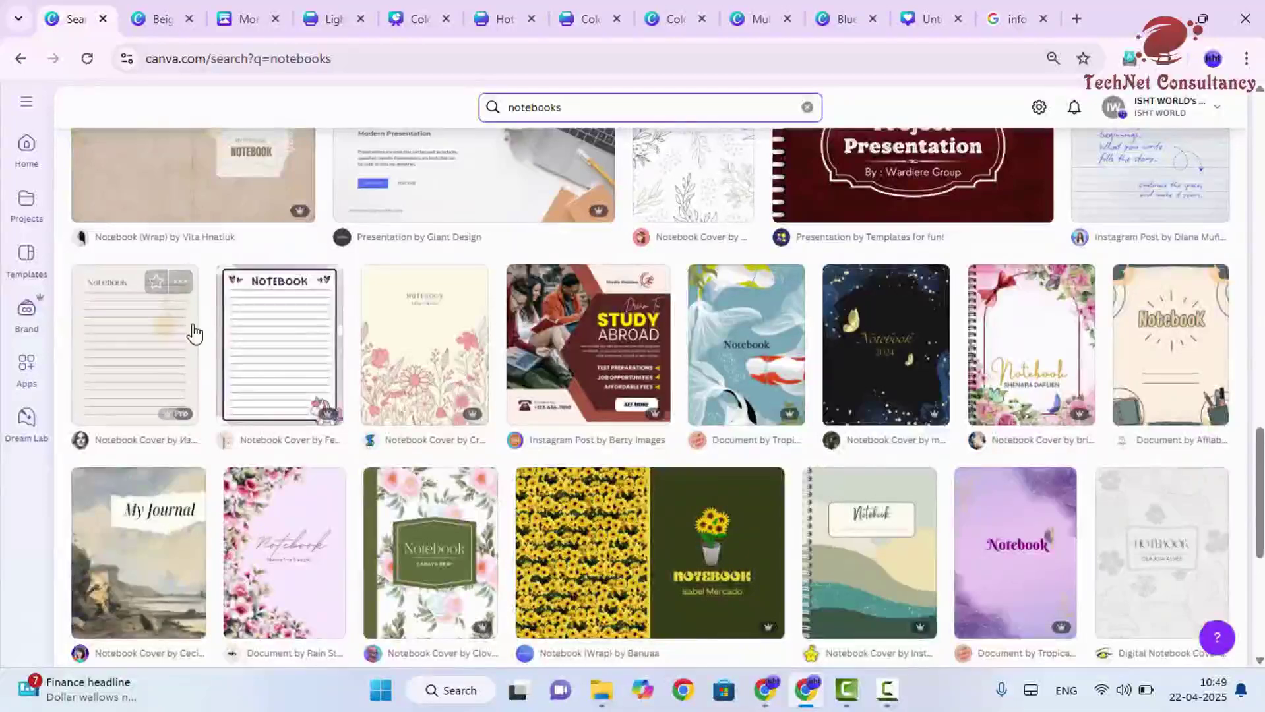
scroll(192, 333, down, 2)
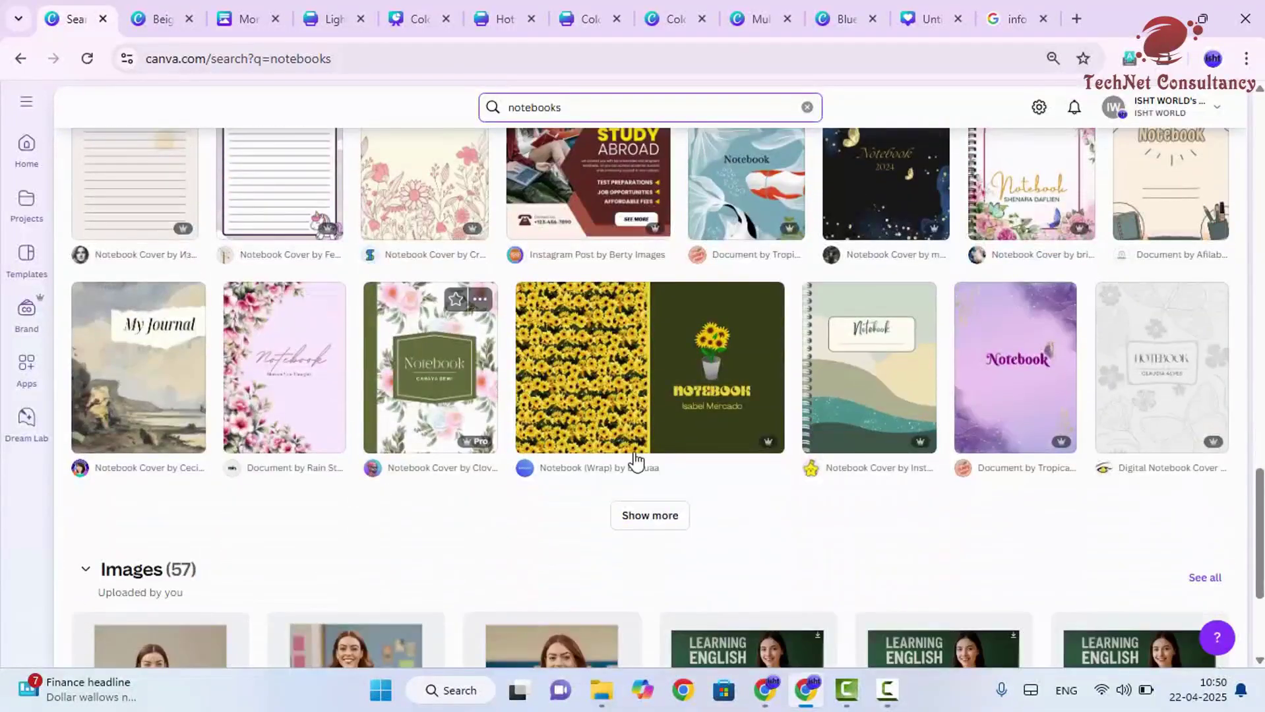
click(639, 518)
scroll(650, 508, down, 2)
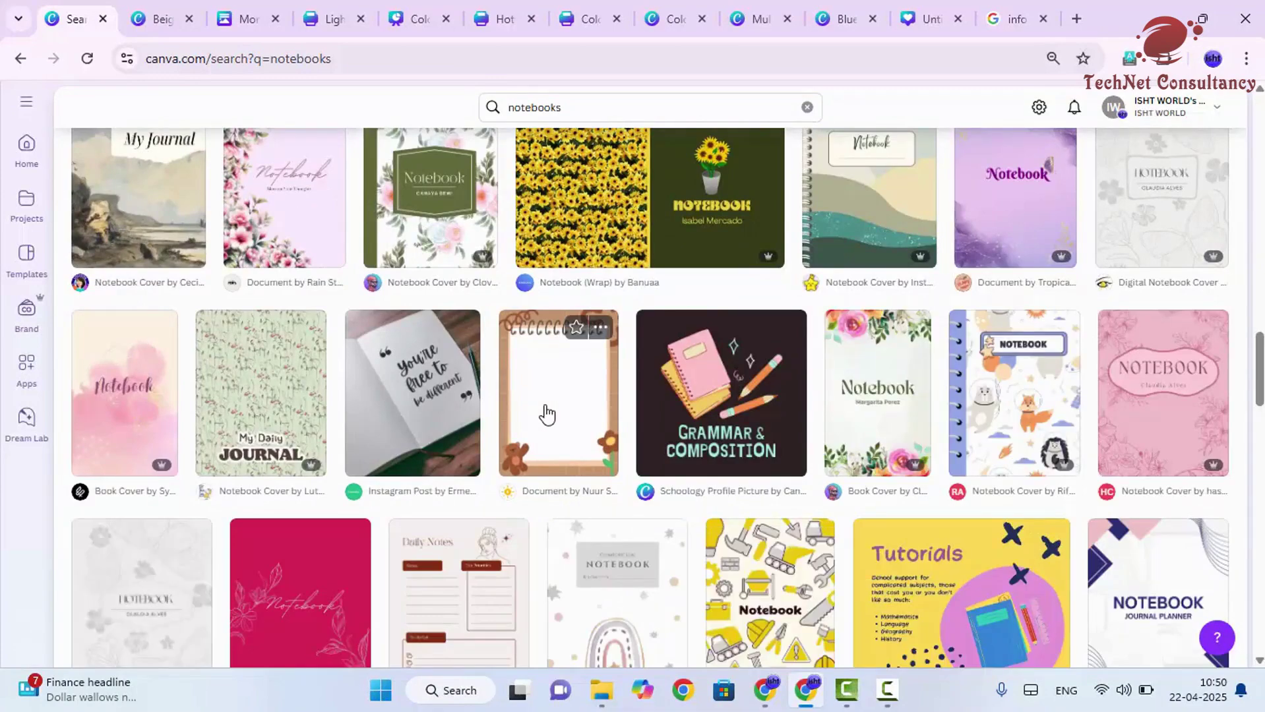
scroll(547, 414, down, 4)
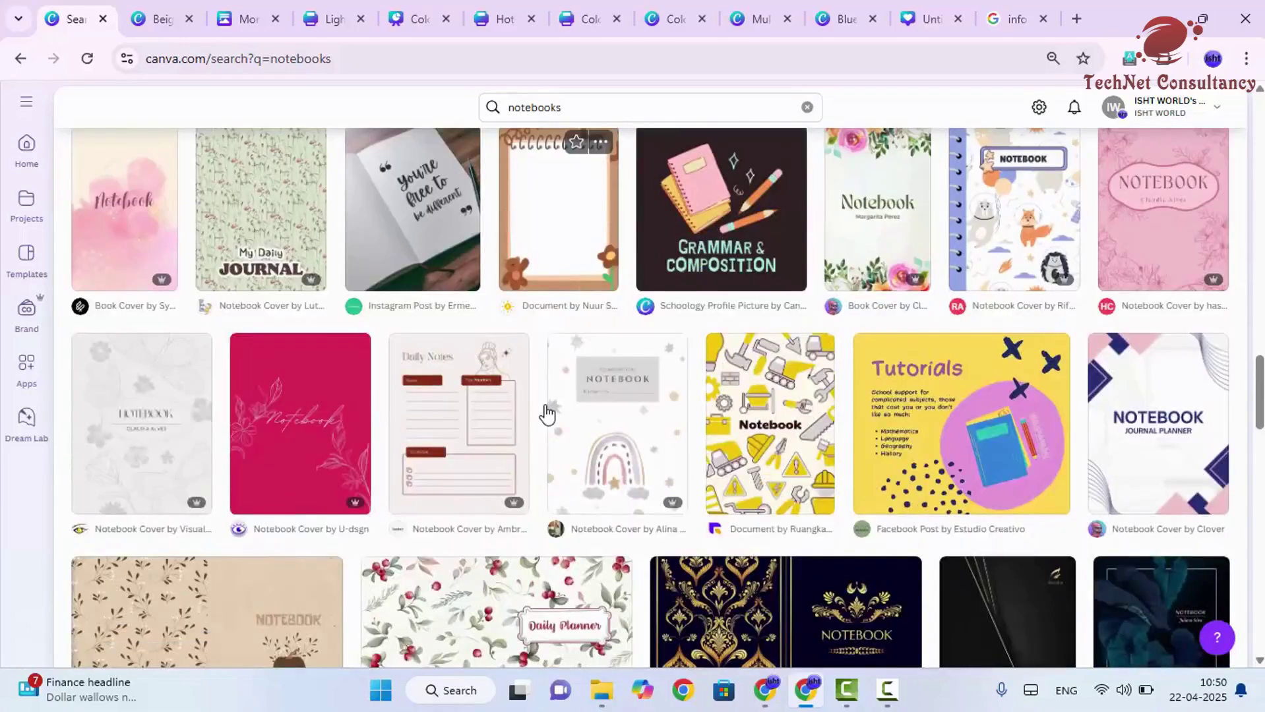
scroll(546, 414, down, 1)
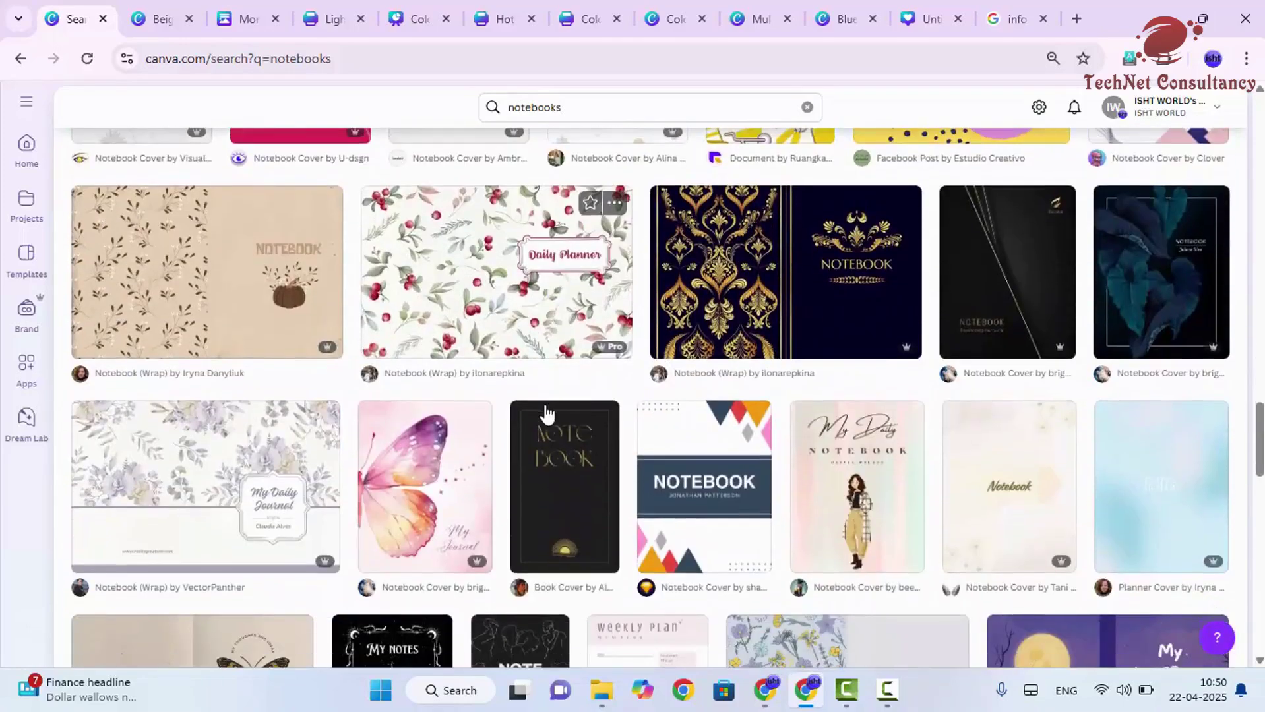
Extend the search to "notebooks english" and look through the English notebook cover templates
scroll(648, 88, up, 6)
click(635, 109)
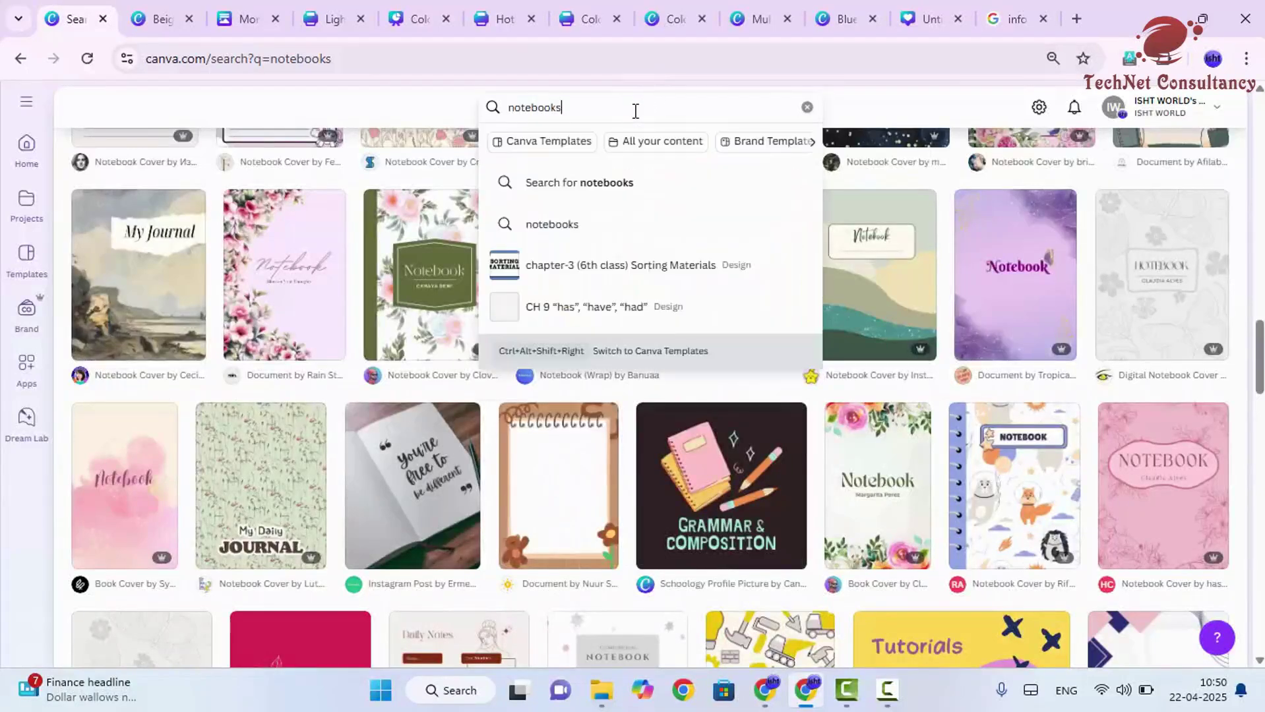
text(e)
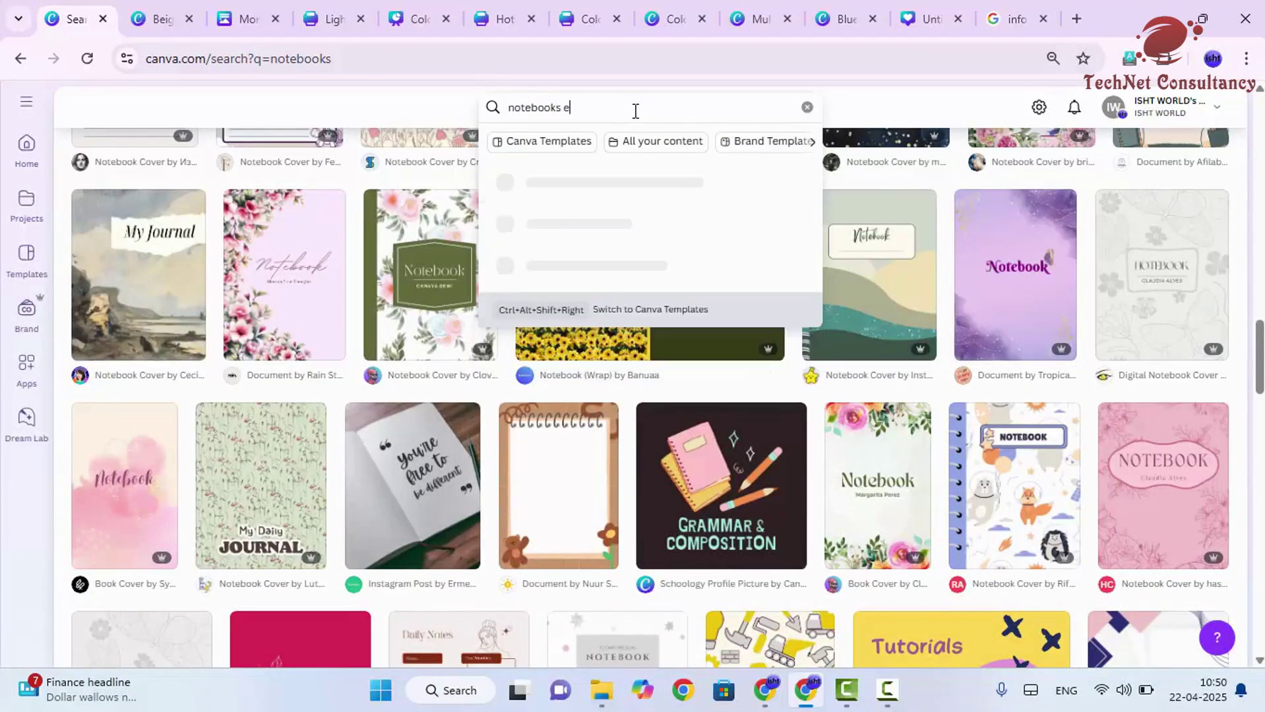
text(nglish)
key(Return)
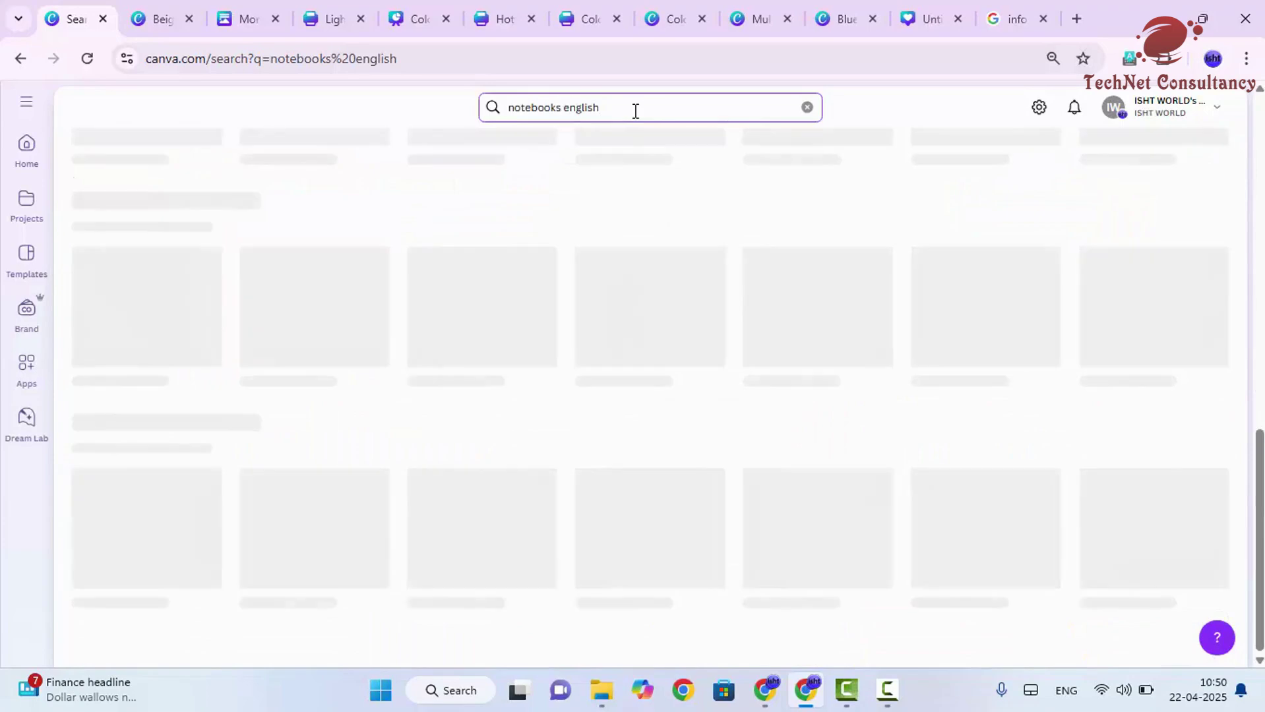
scroll(548, 389, down, 4)
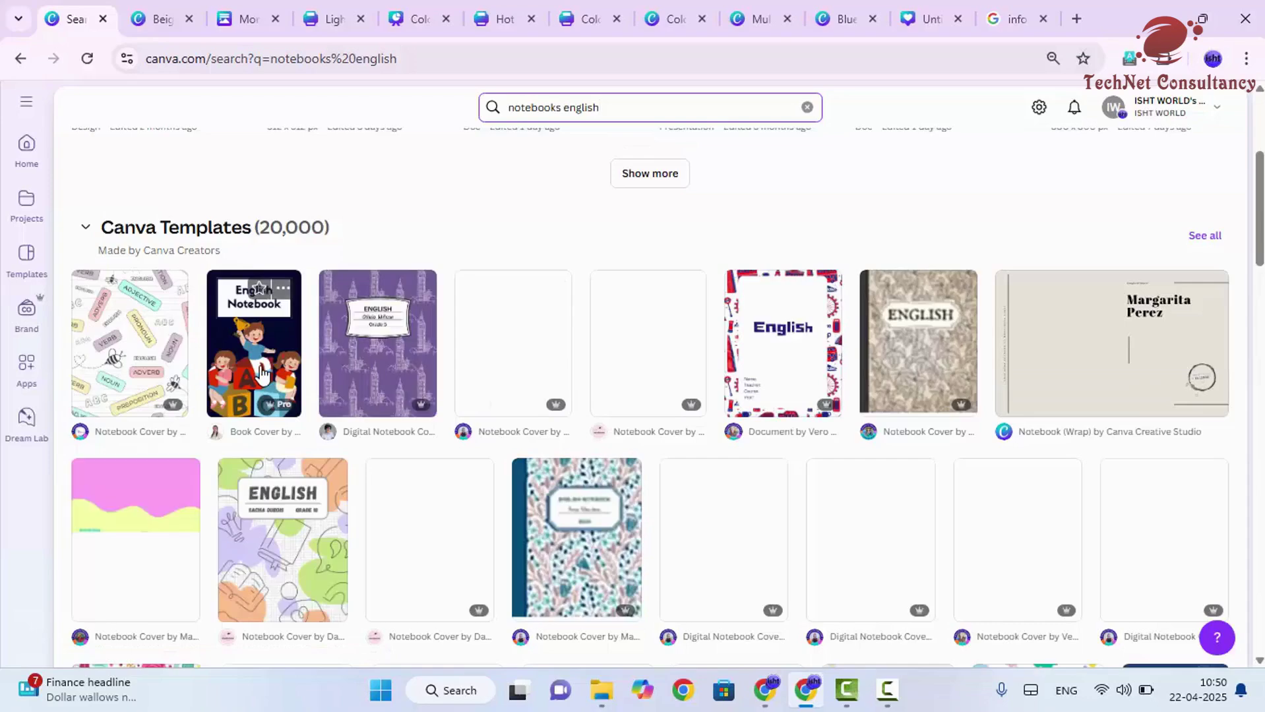
scroll(462, 337, down, 4)
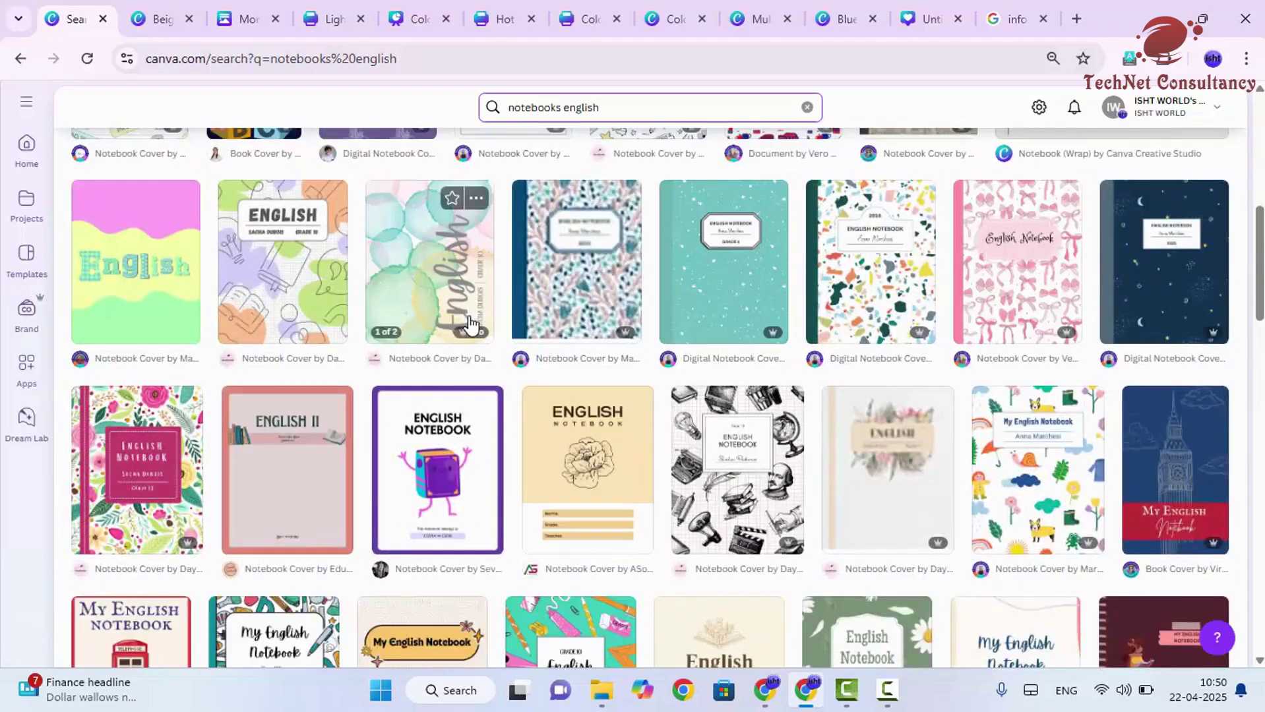
scroll(471, 455, down, 4)
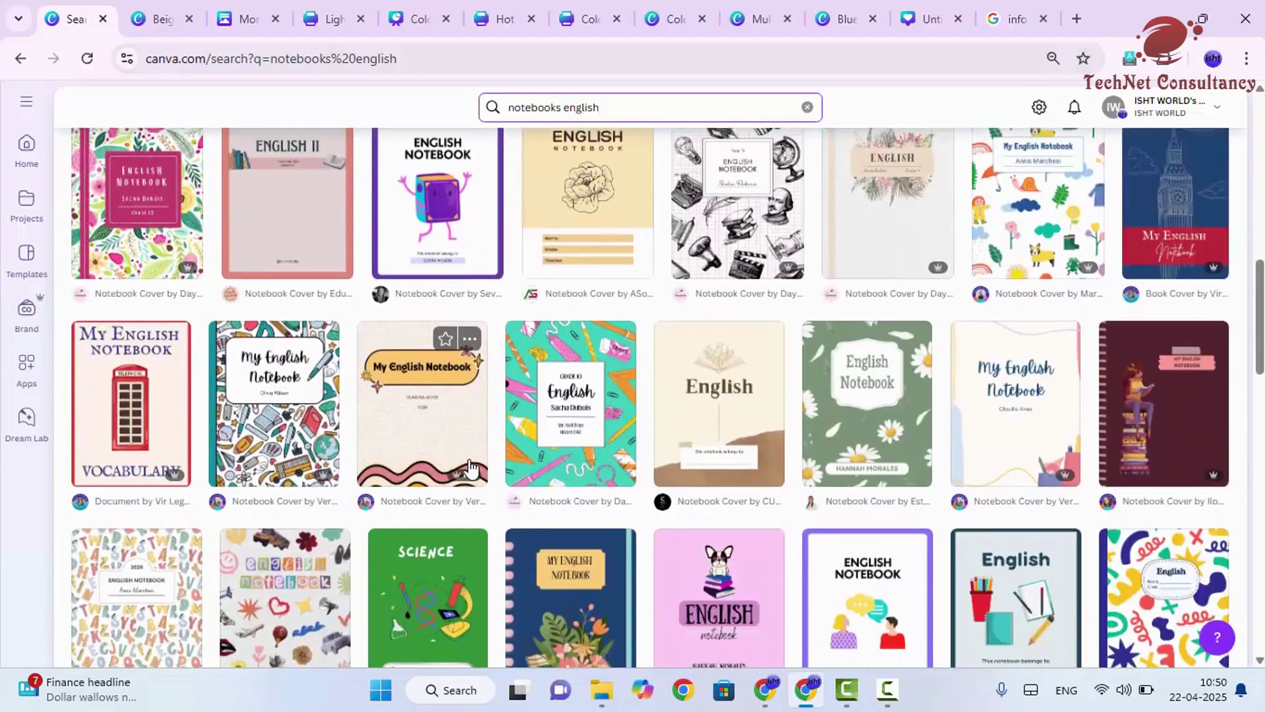
scroll(851, 426, down, 3)
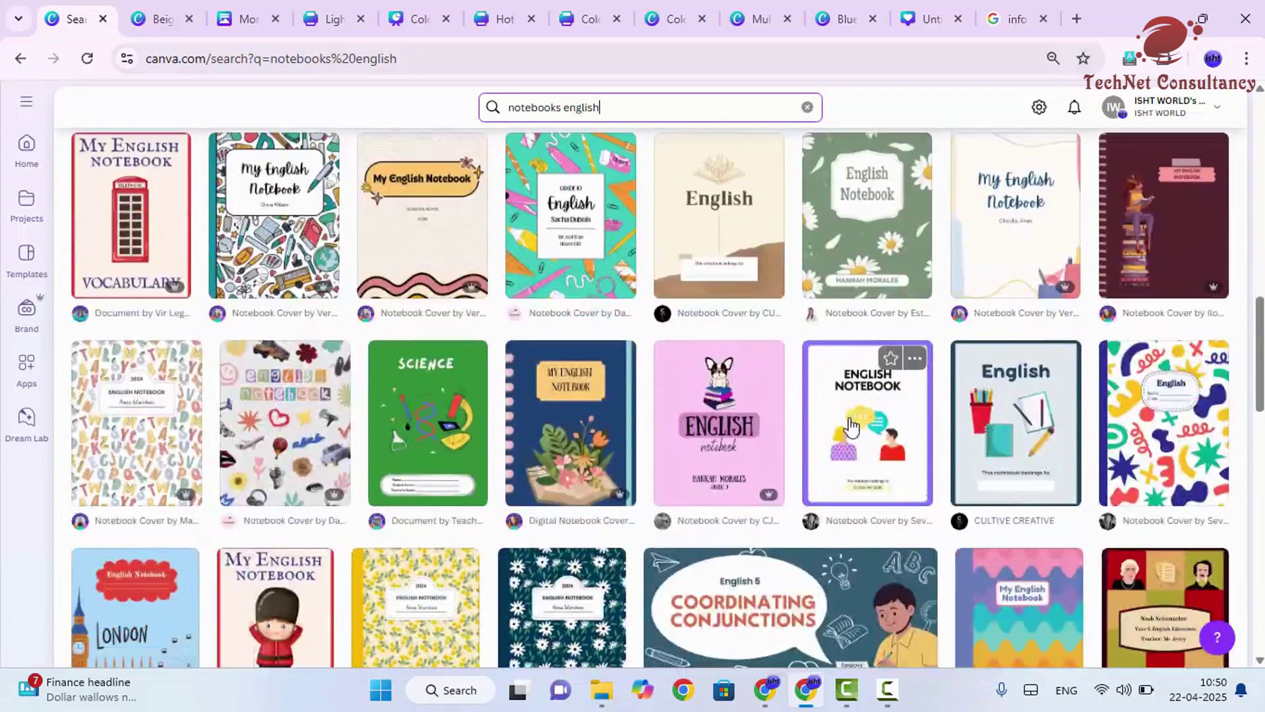
scroll(851, 425, down, 4)
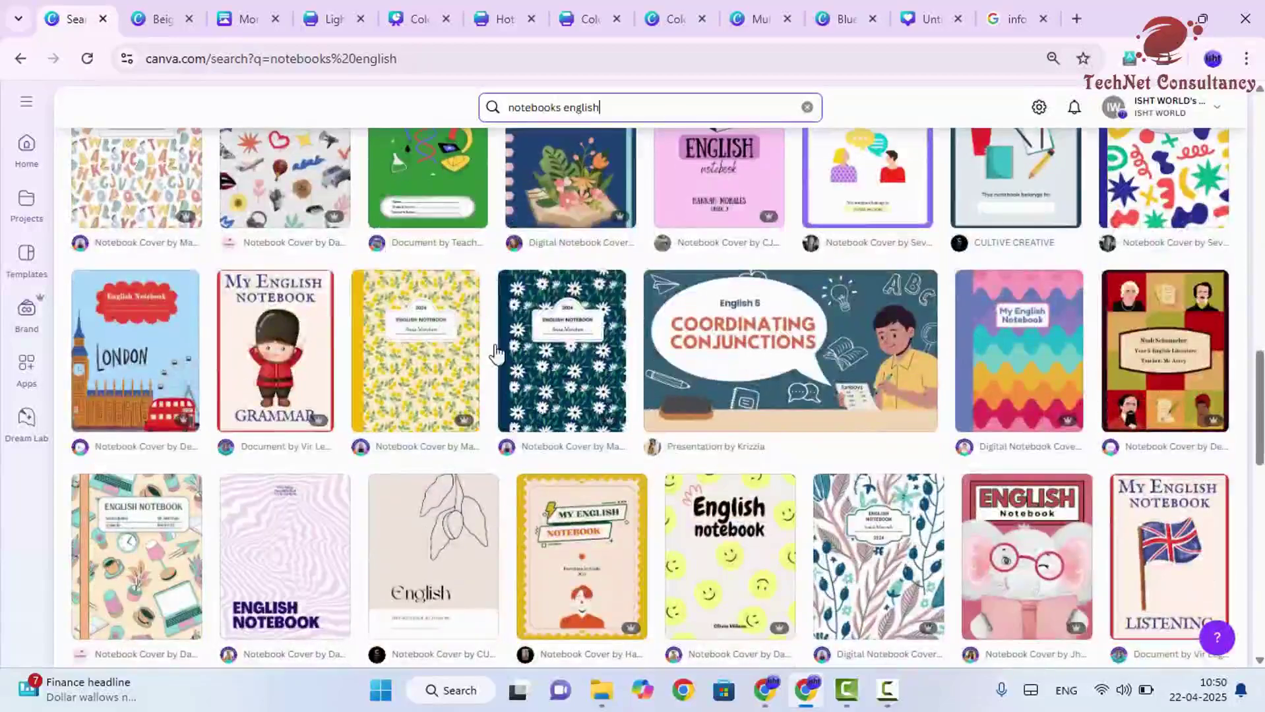
scroll(496, 354, down, 3)
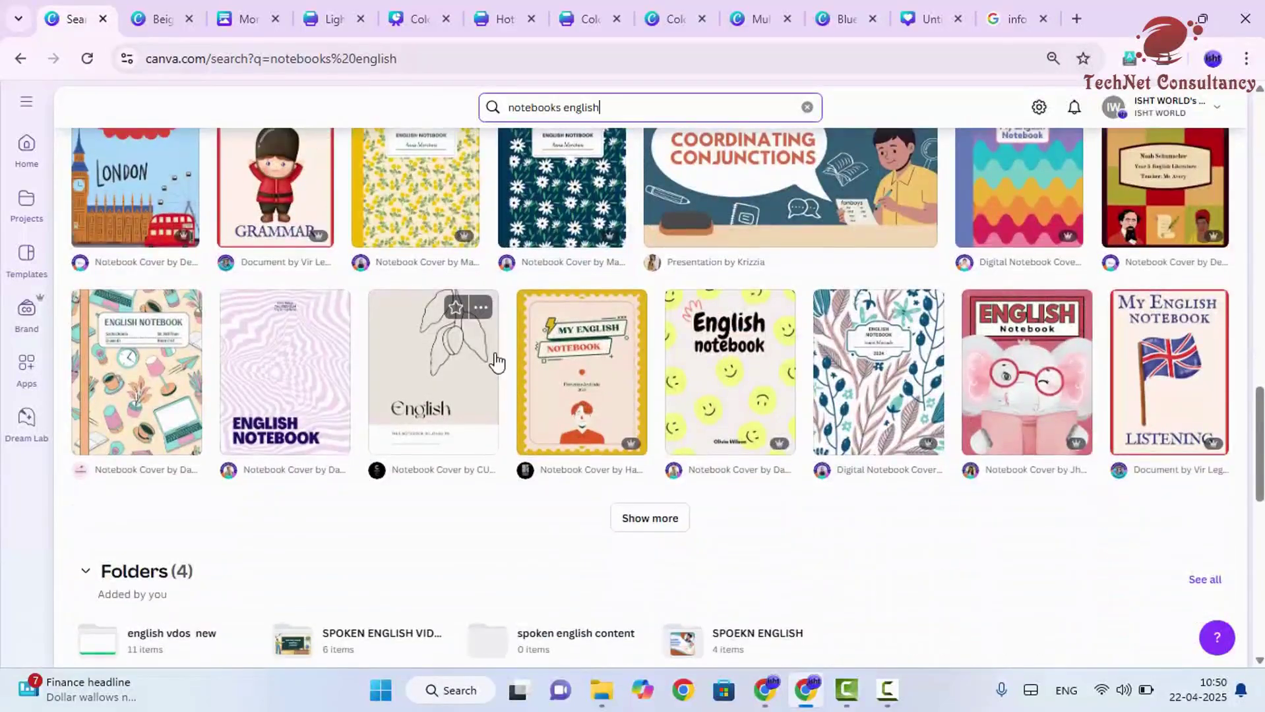
Replace the subject in the template search so that it reads "notebooks maths" and run it
scroll(495, 354, up, 15)
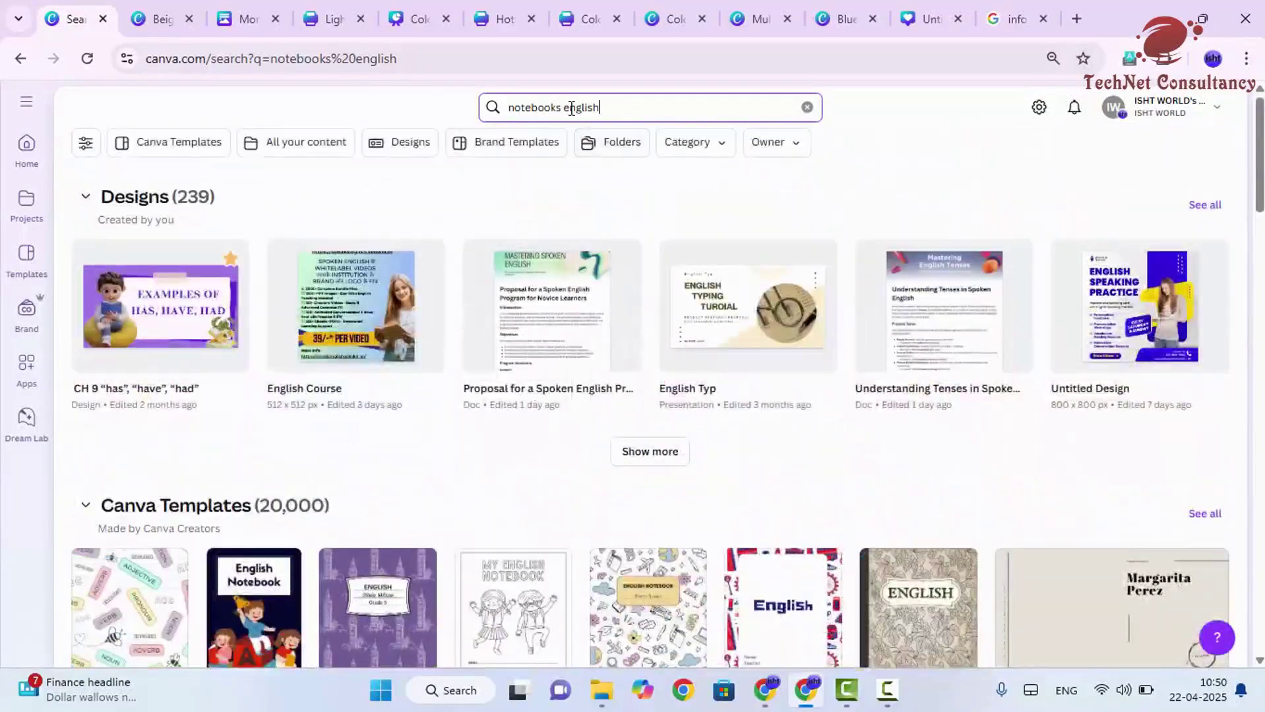
drag(565, 107, 643, 107)
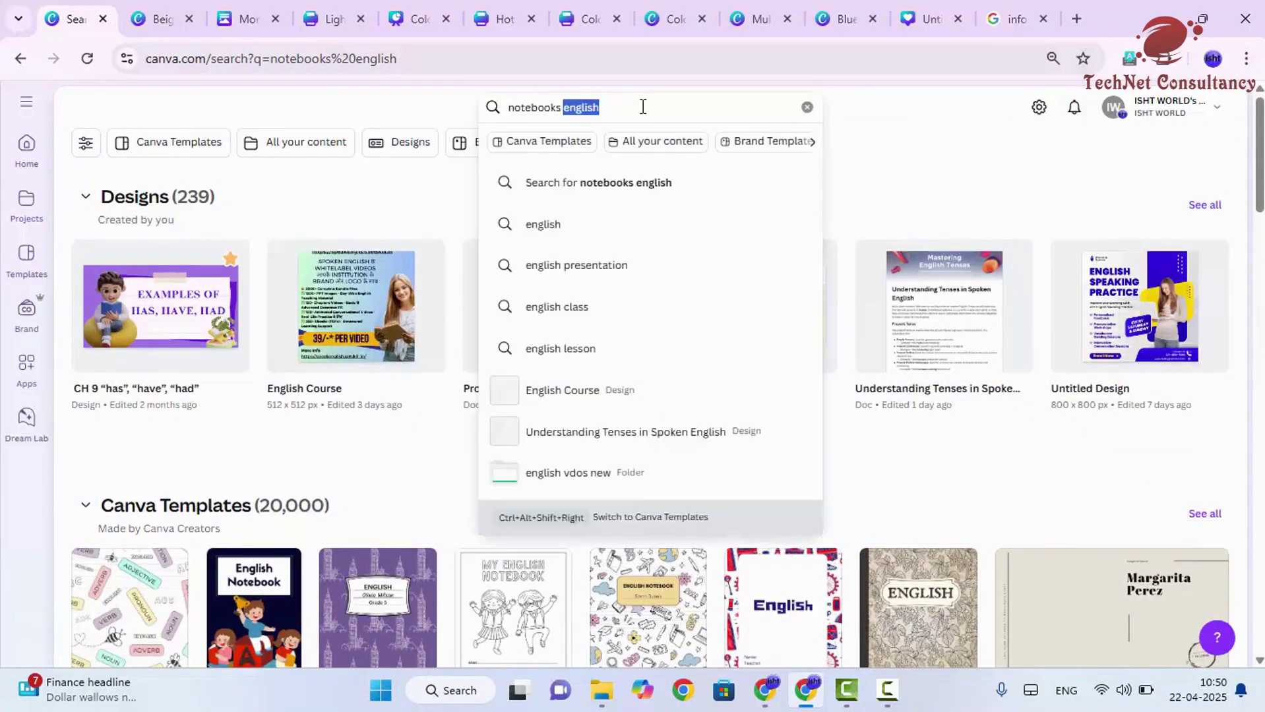
text(math)
key(Return)
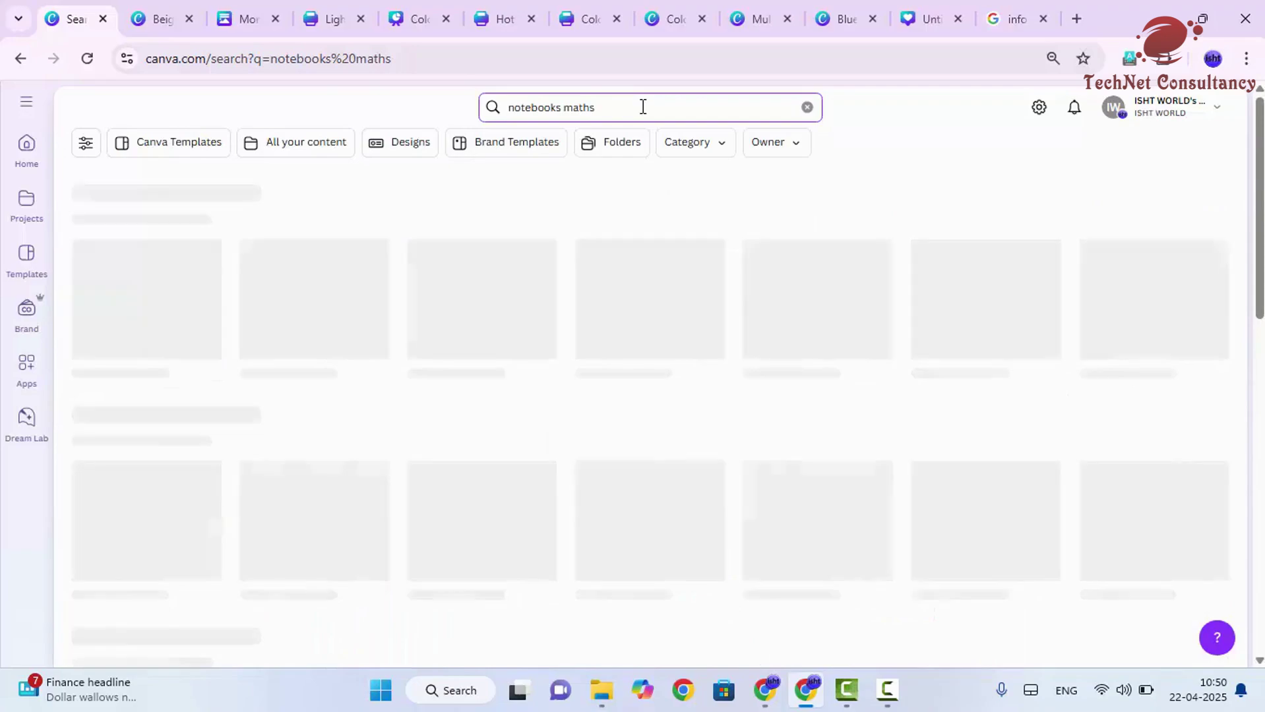
Look through the maths notebook cover templates and show more of them to examine the additional designs
scroll(581, 349, down, 5)
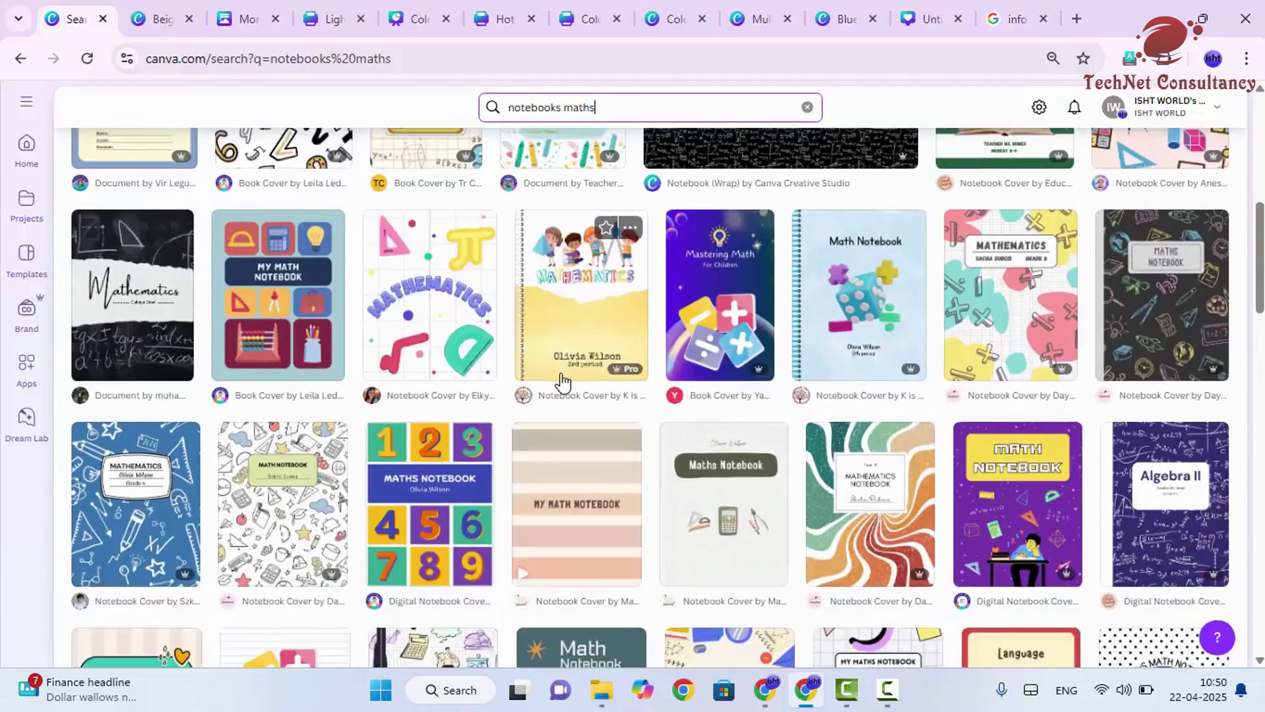
scroll(557, 369, down, 4)
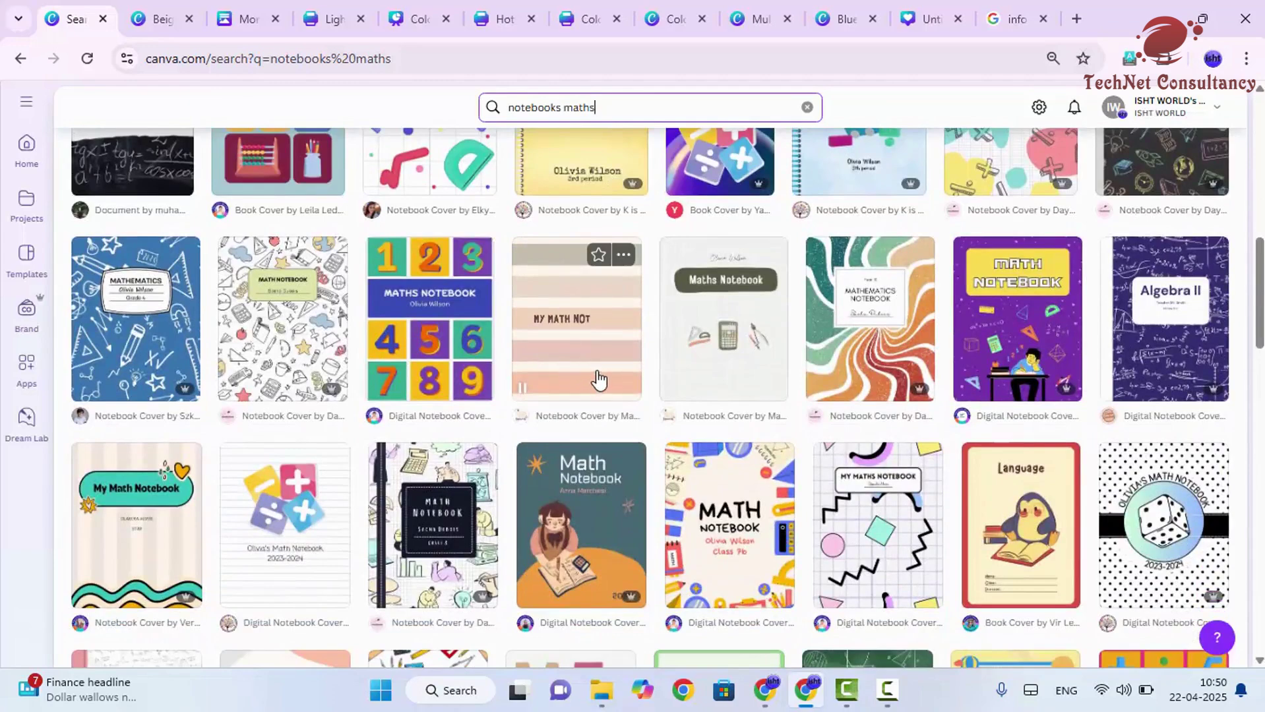
scroll(602, 379, down, 1)
scroll(702, 402, down, 2)
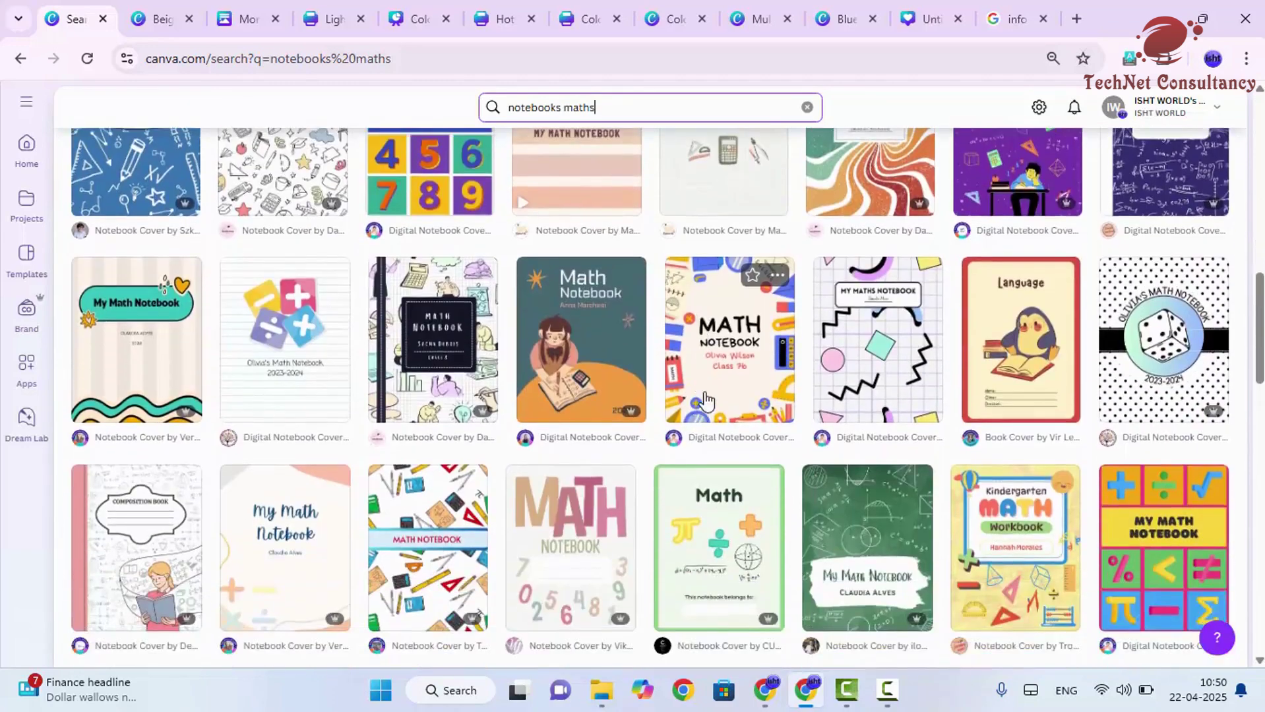
scroll(707, 396, down, 3)
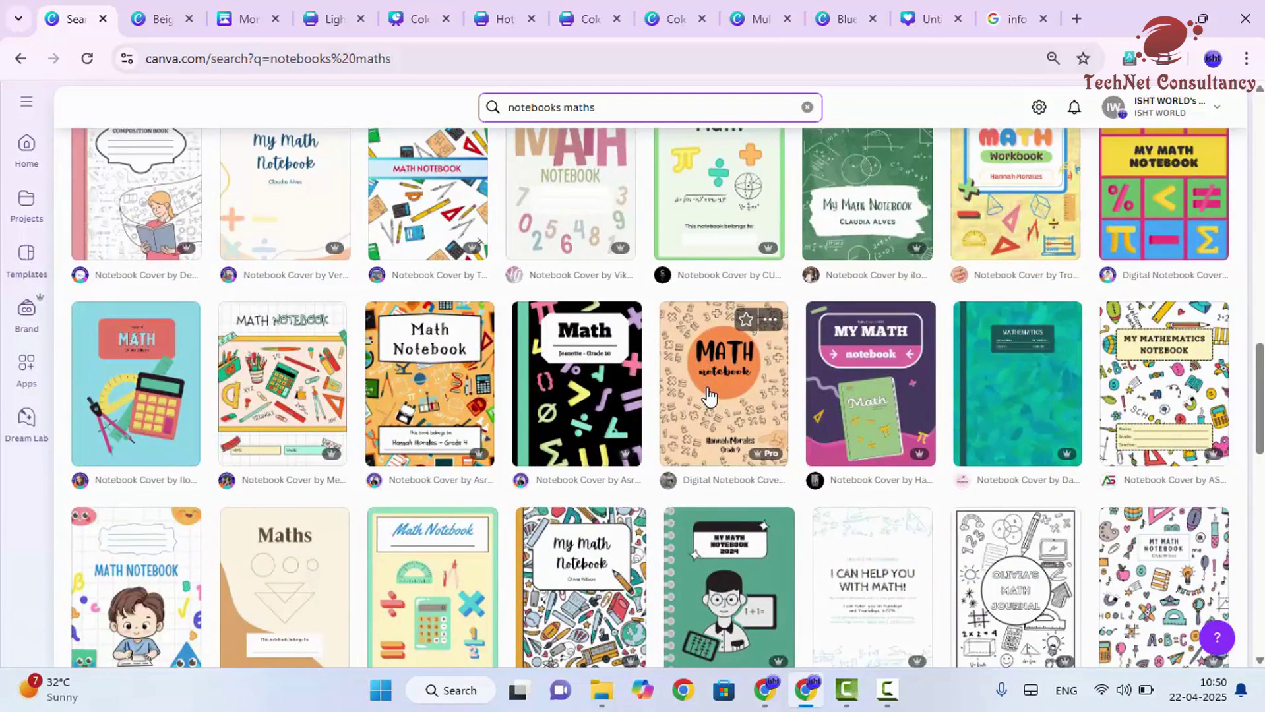
scroll(709, 395, down, 5)
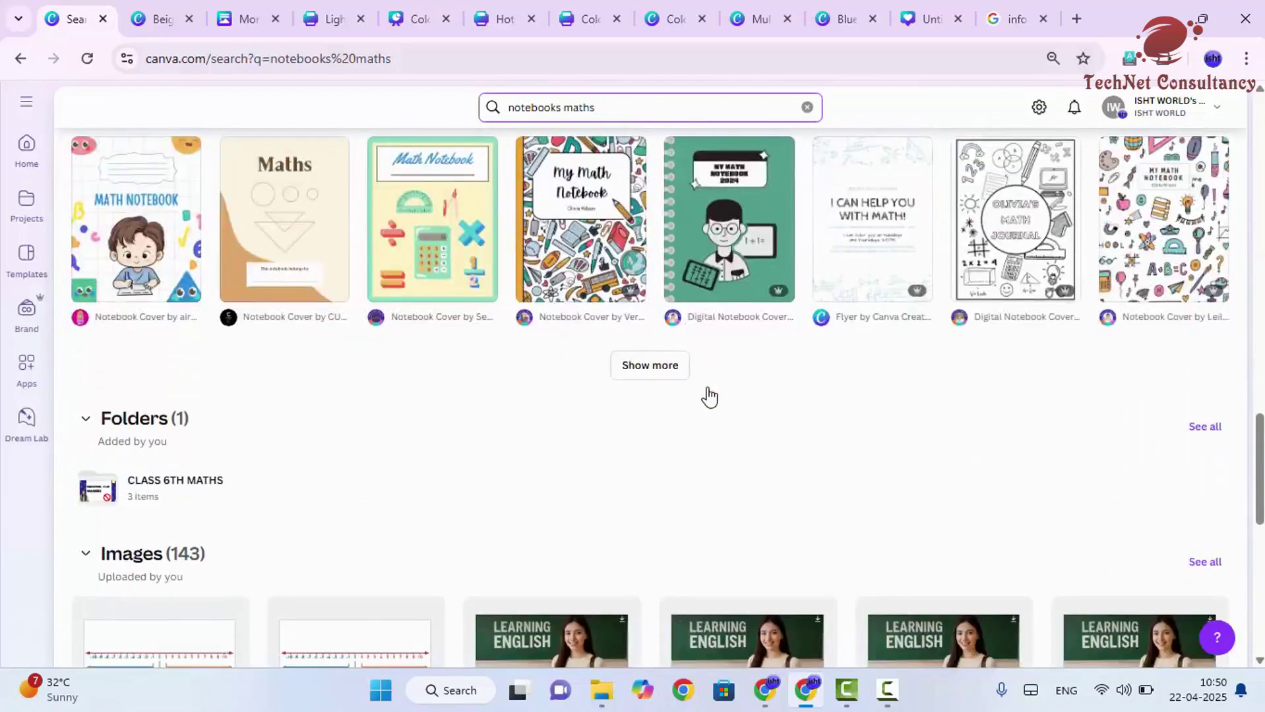
click(680, 374)
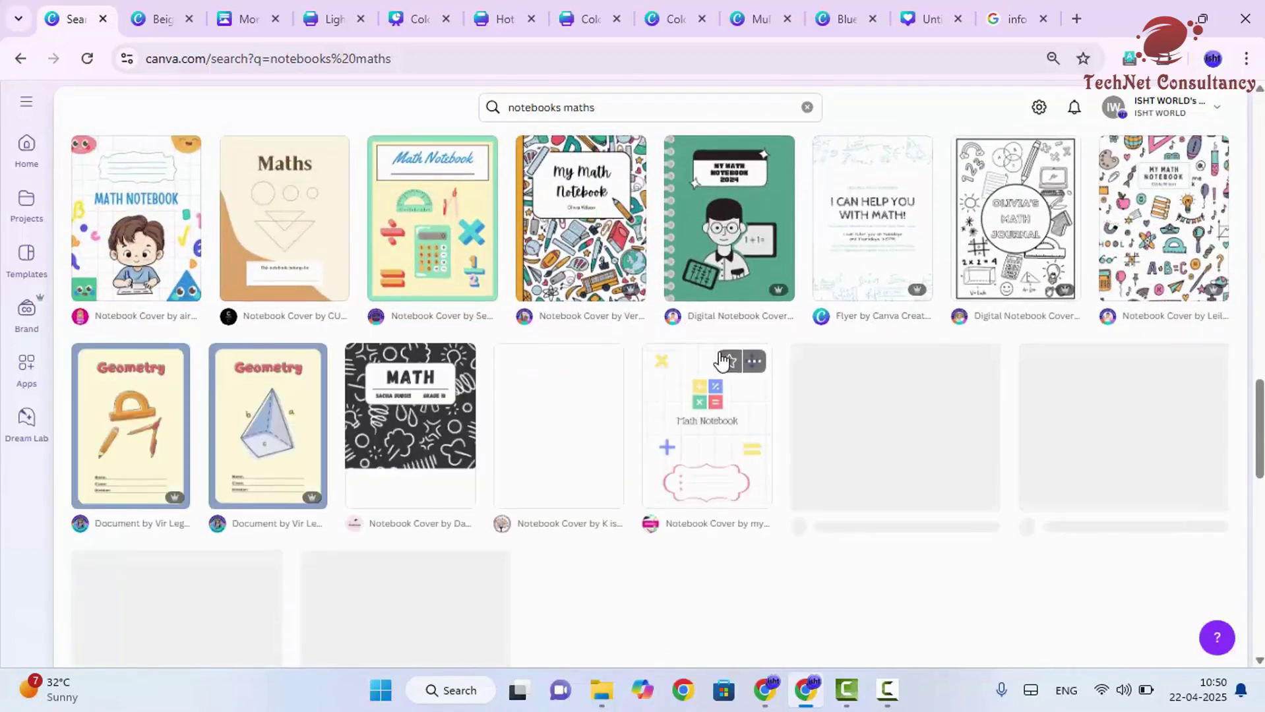
scroll(967, 390, down, 1)
scroll(923, 404, down, 1)
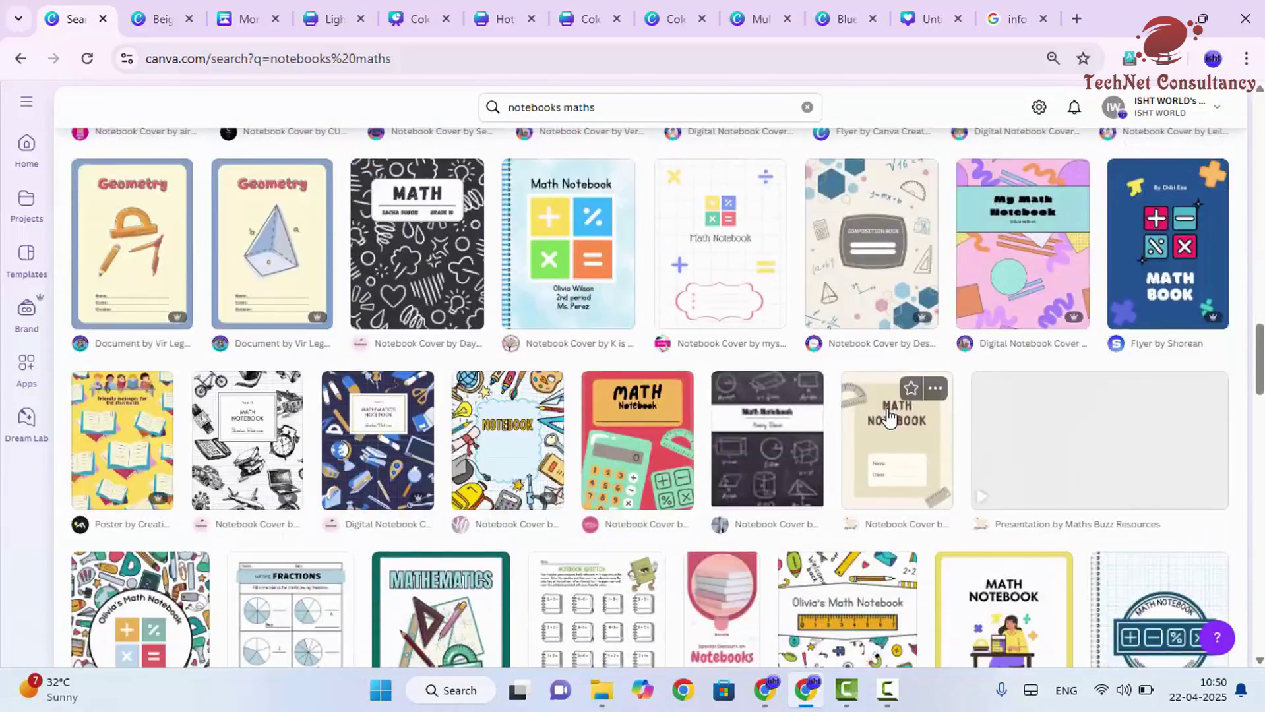
scroll(876, 418, down, 3)
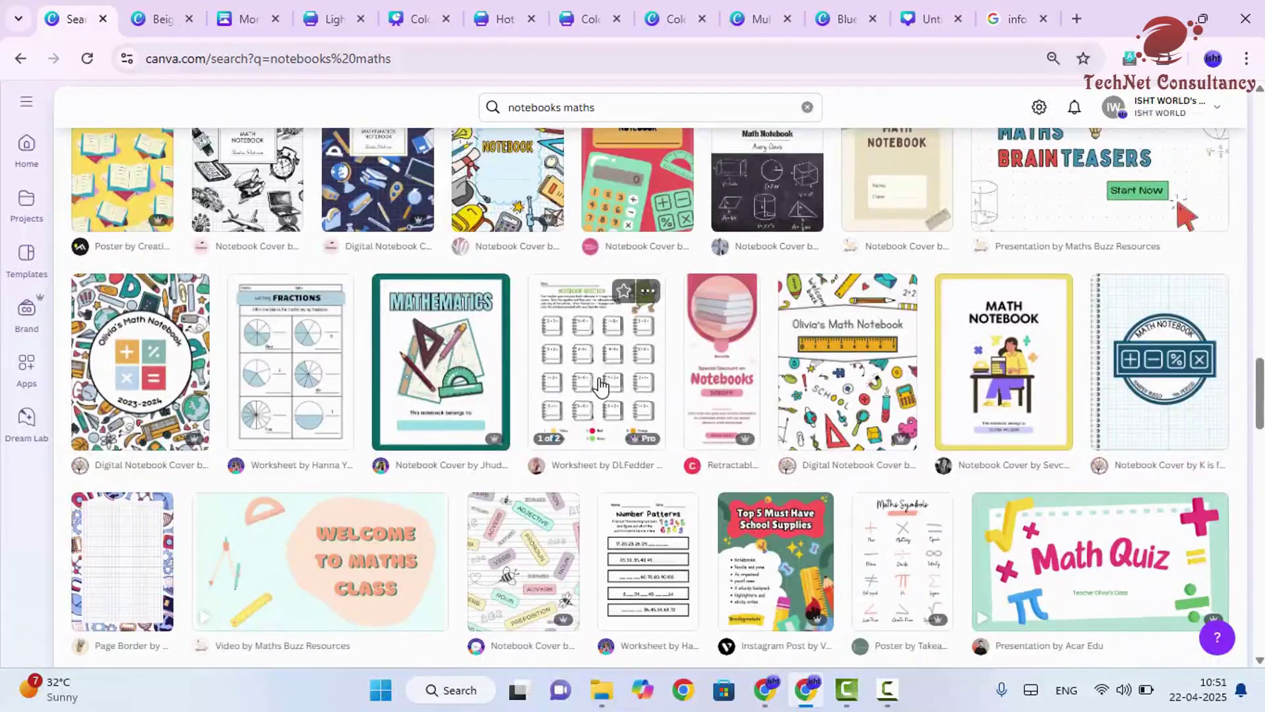
Open the Notebook Addition Color By Number Illustrated Worksheet template for customising and look over both of its pages up close
click(600, 386)
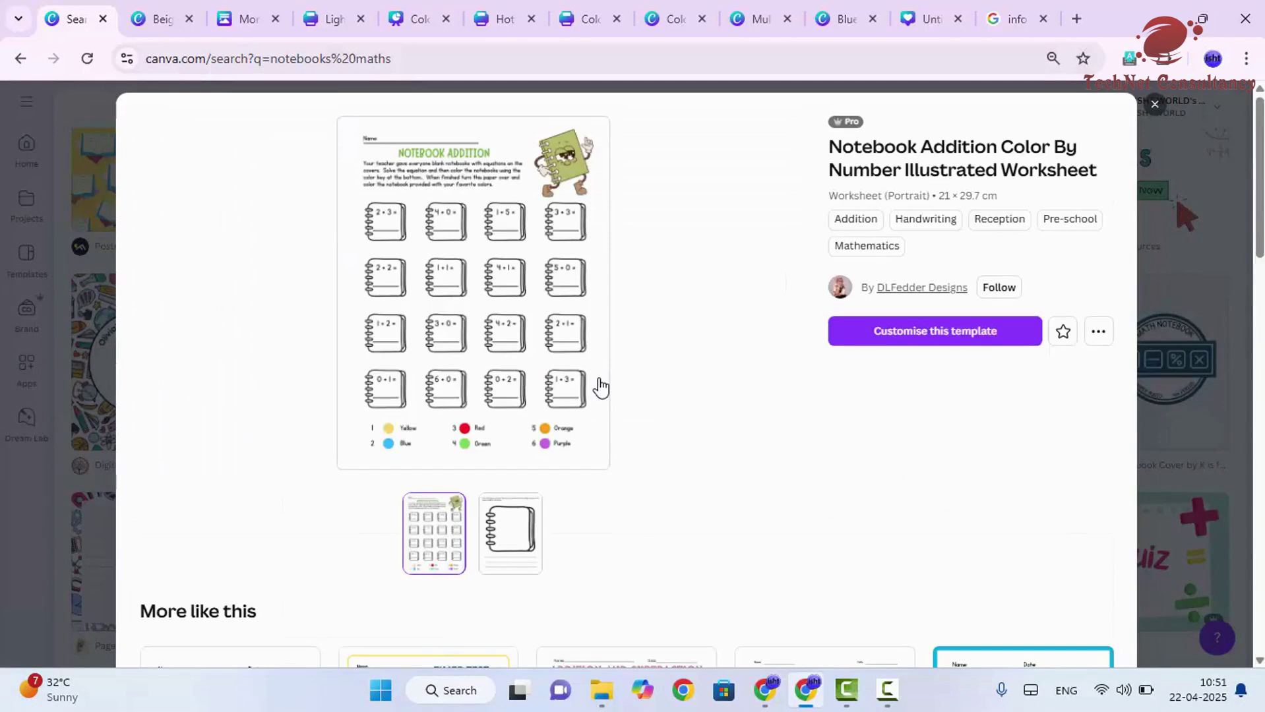
click(901, 330)
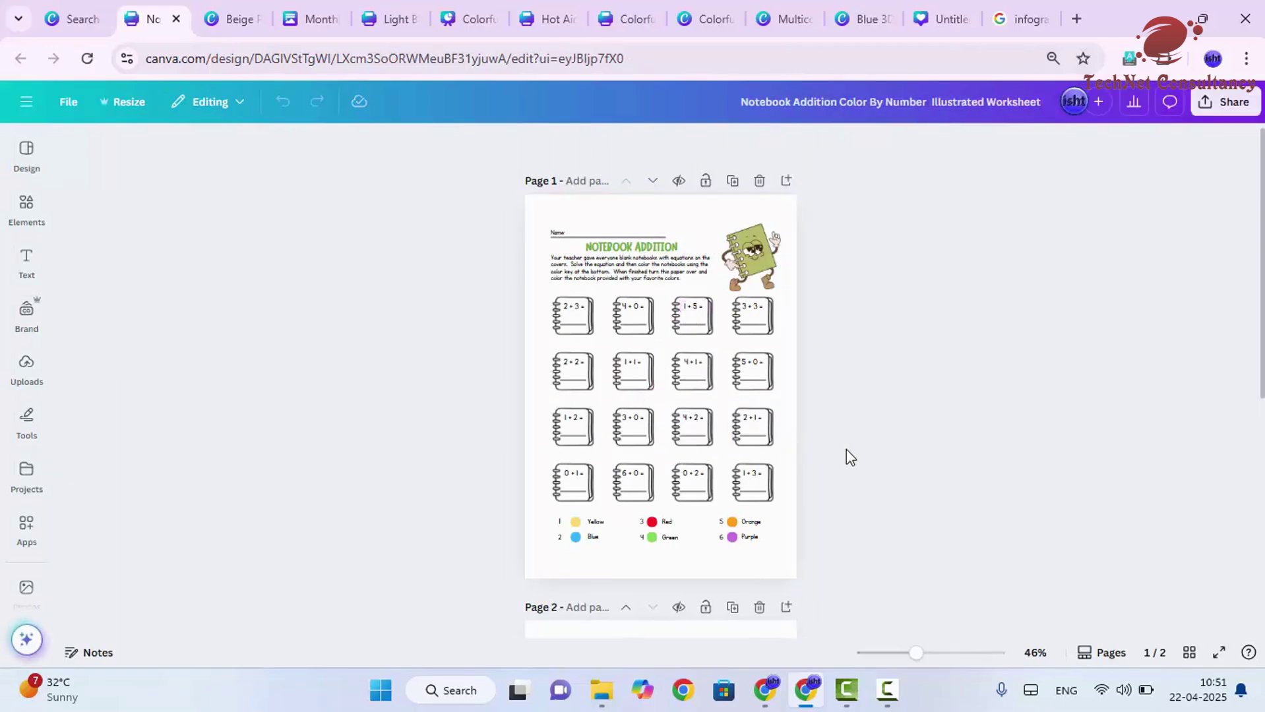
scroll(628, 388, down, 2)
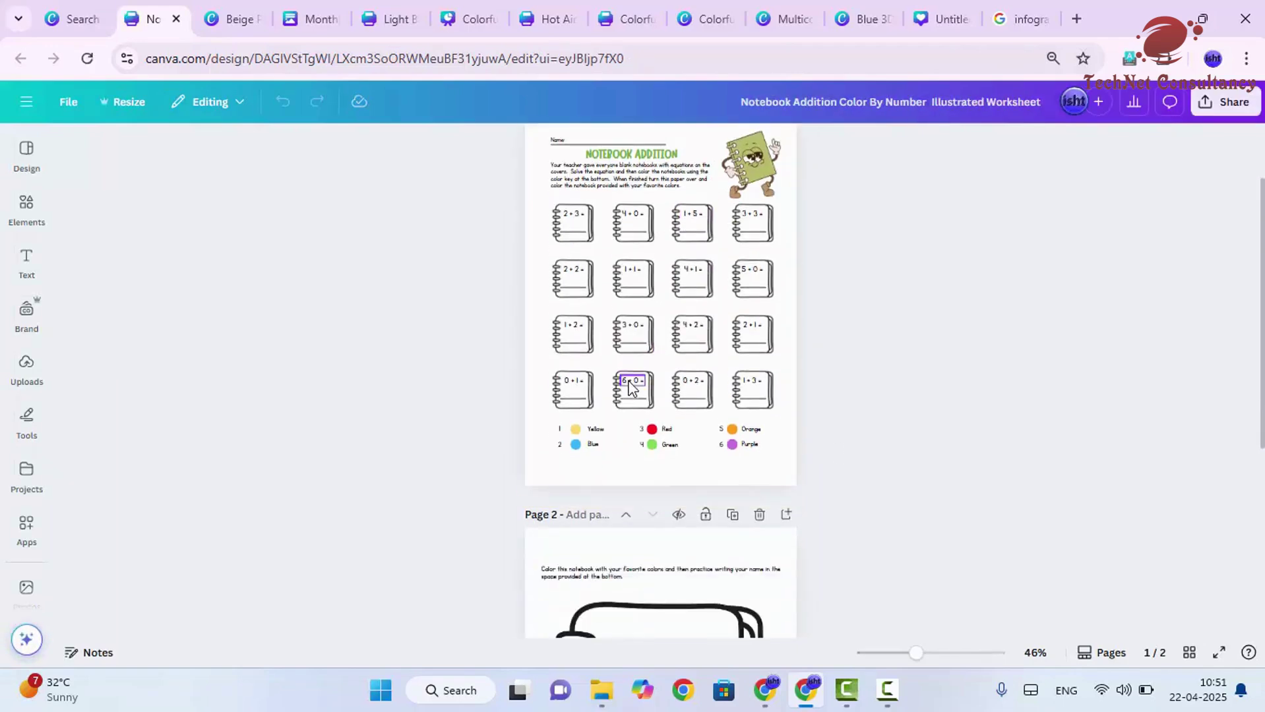
scroll(637, 402, down, 5)
scroll(628, 445, up, 6)
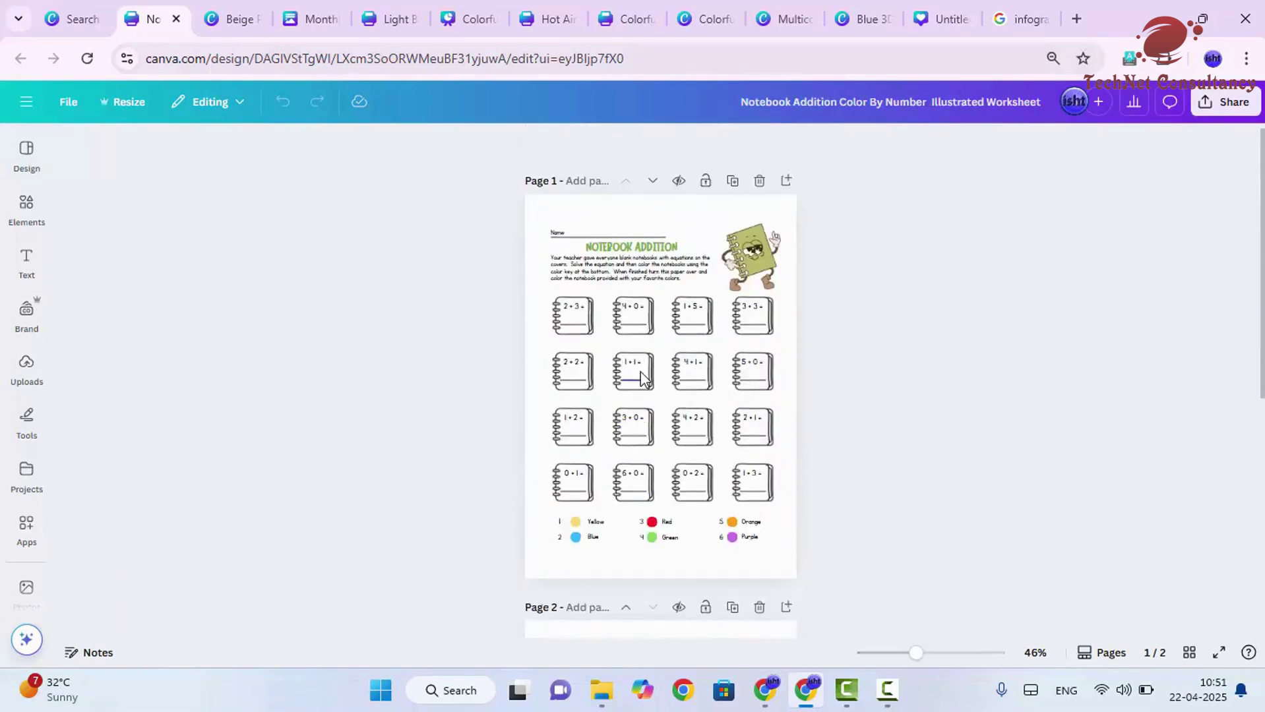
scroll(653, 395, up, 3)
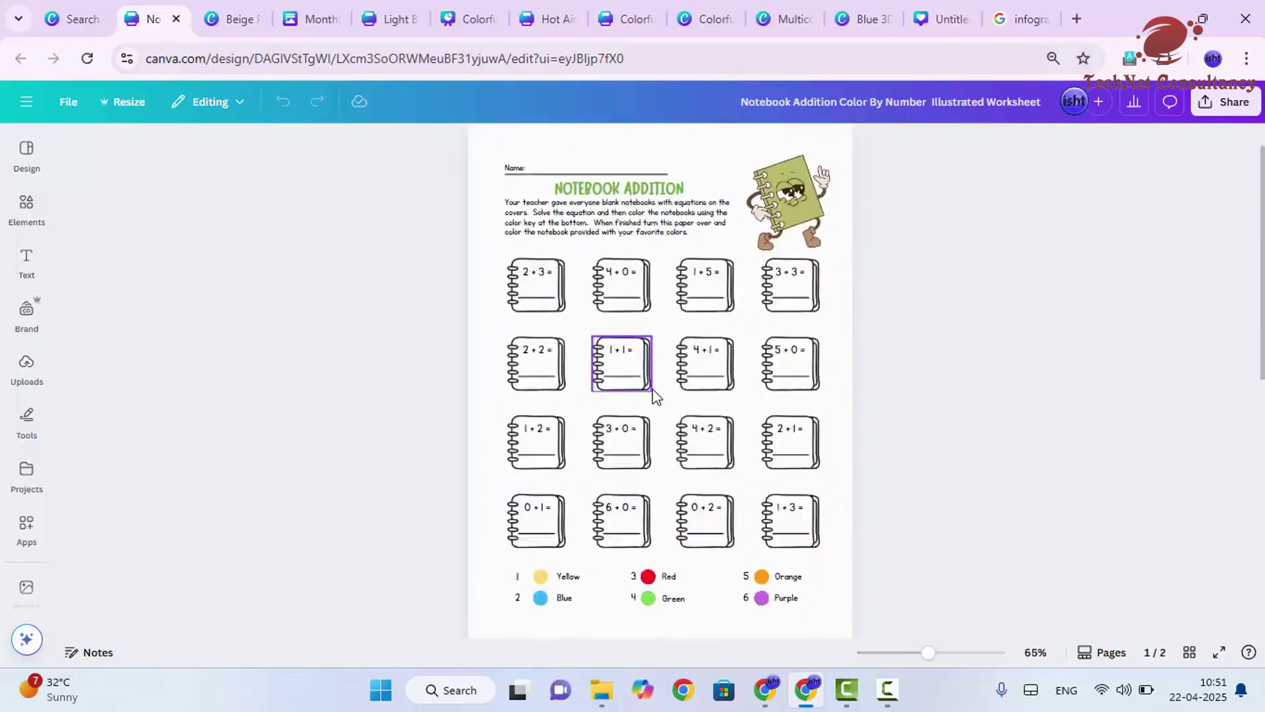
scroll(655, 396, up, 2)
scroll(655, 393, up, 3)
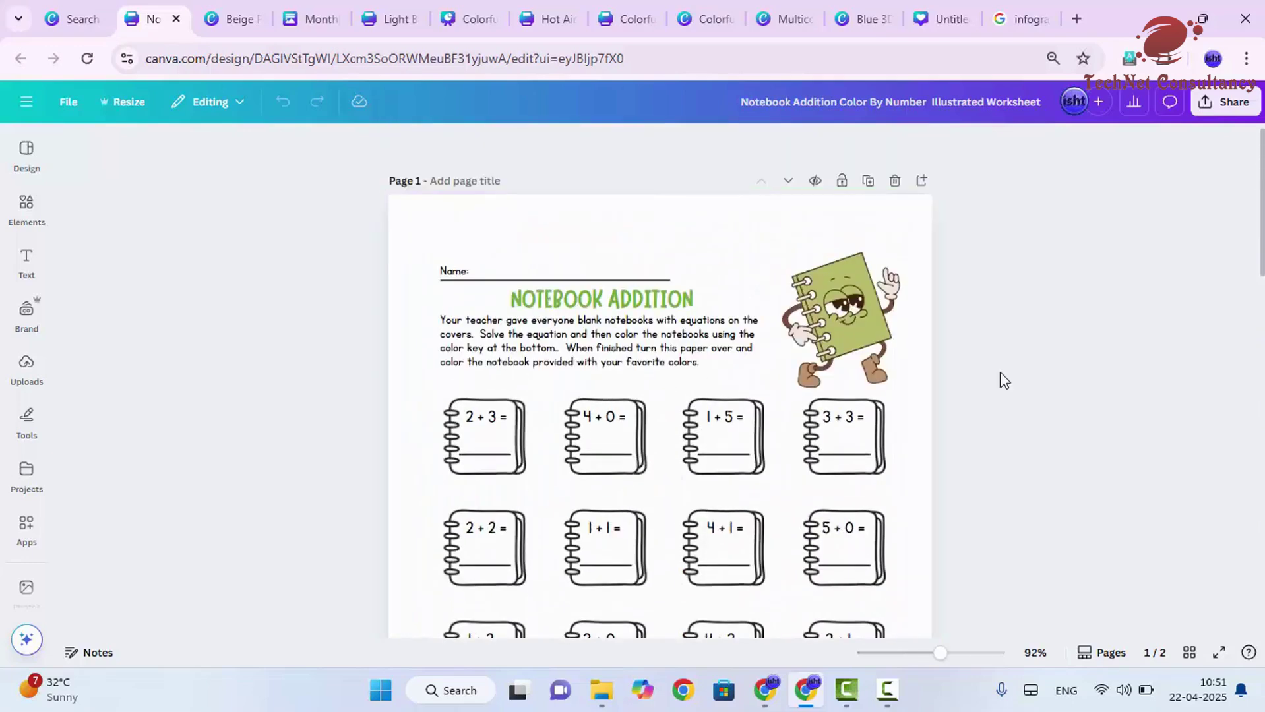